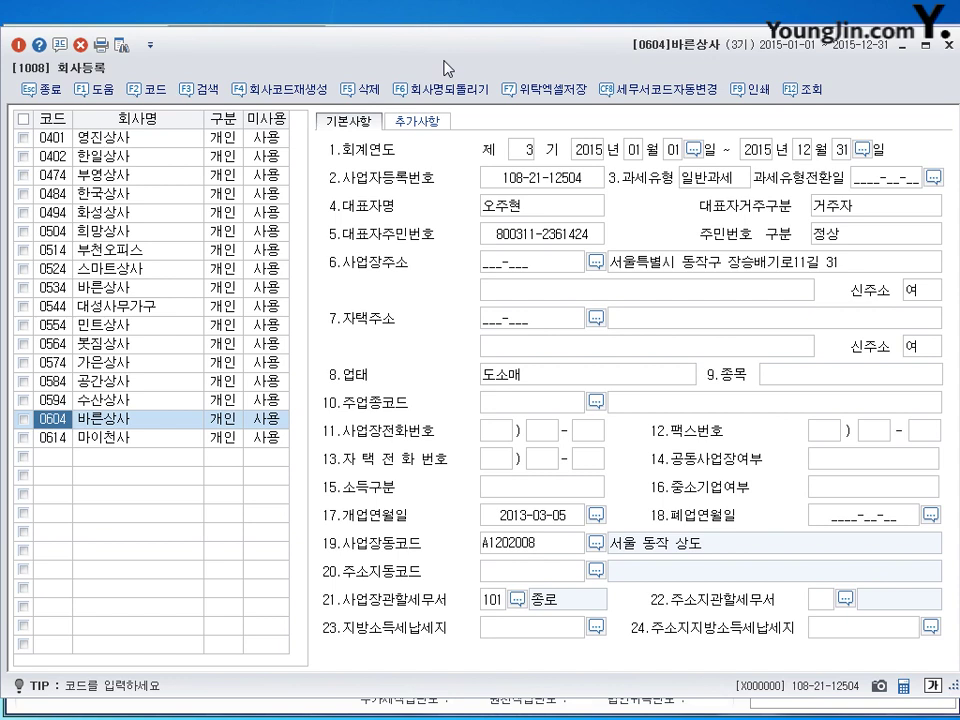
Check the business registration number, representative, opening date, business address and business type (업태) of company 0604 바른상사
left_click(106, 421)
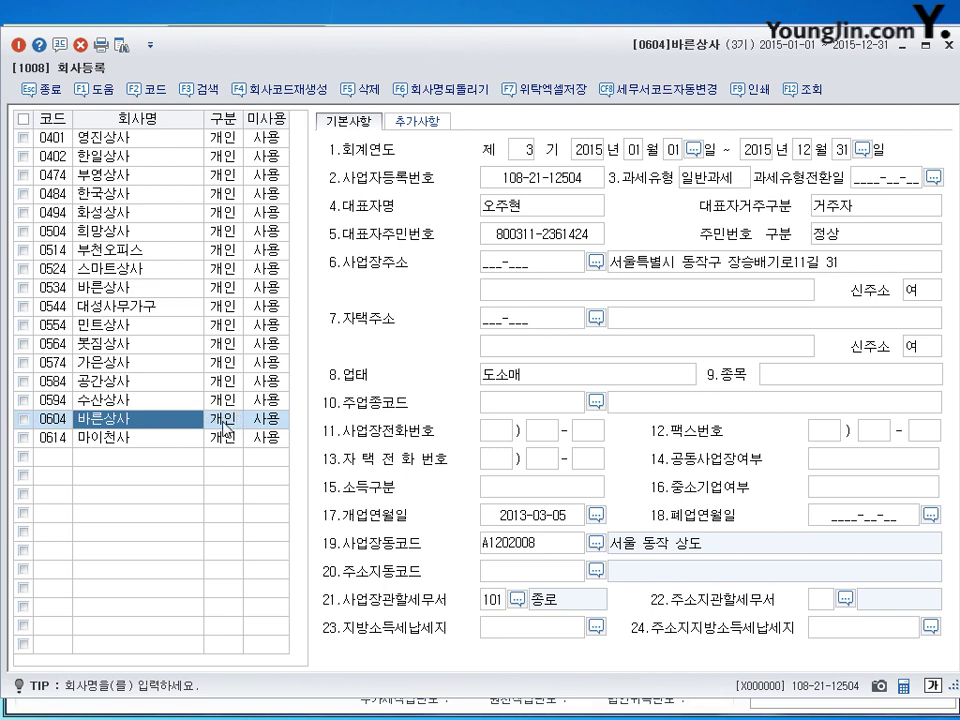
left_click(508, 193)
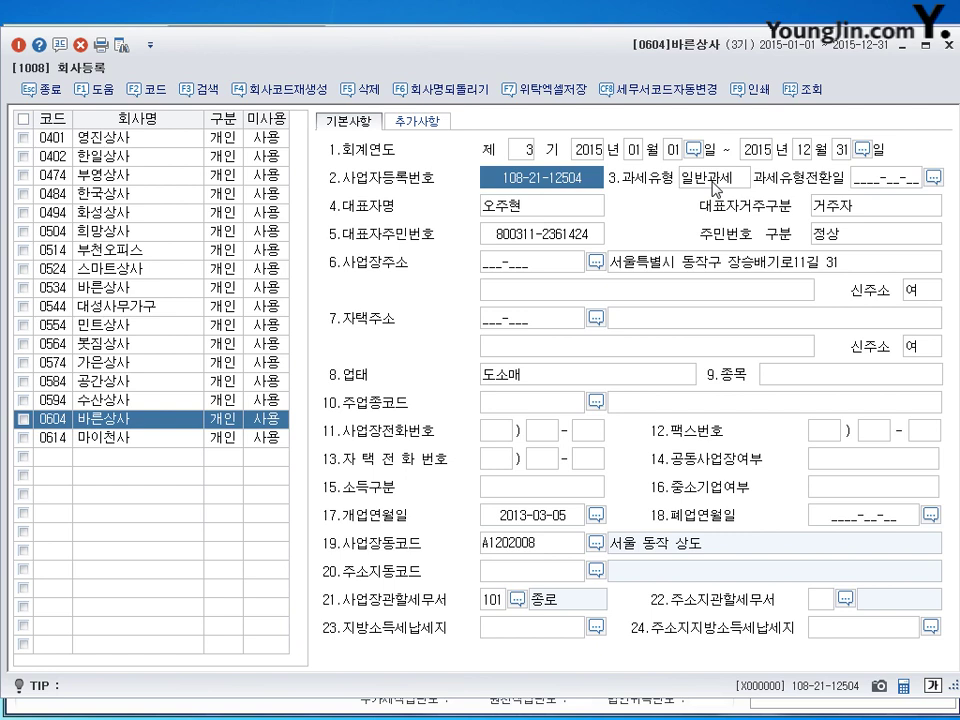
left_click(521, 213)
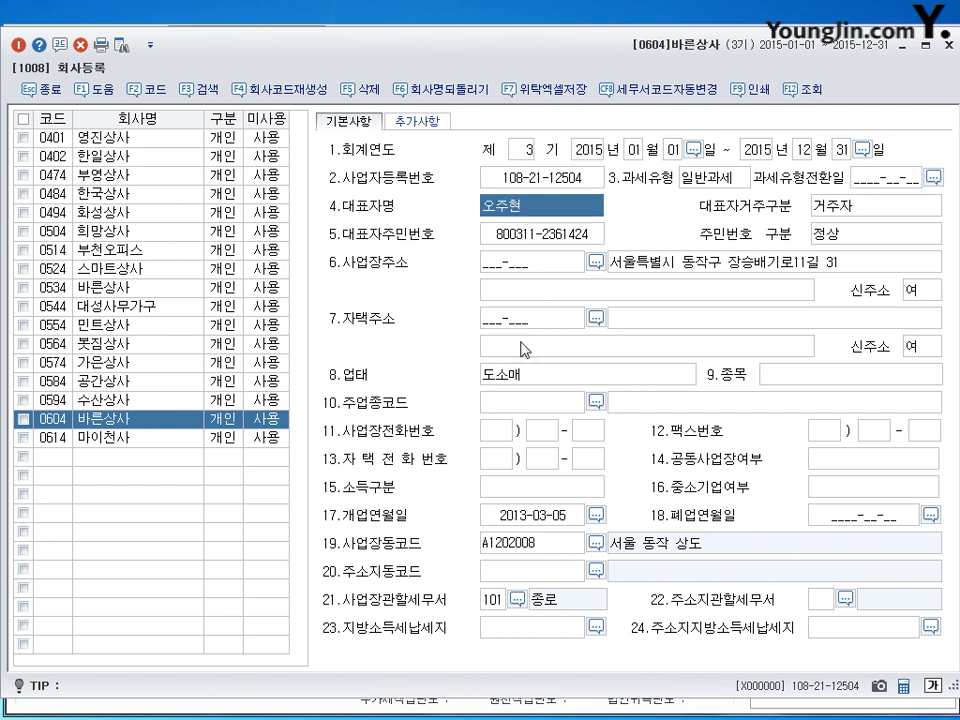
left_click(530, 527)
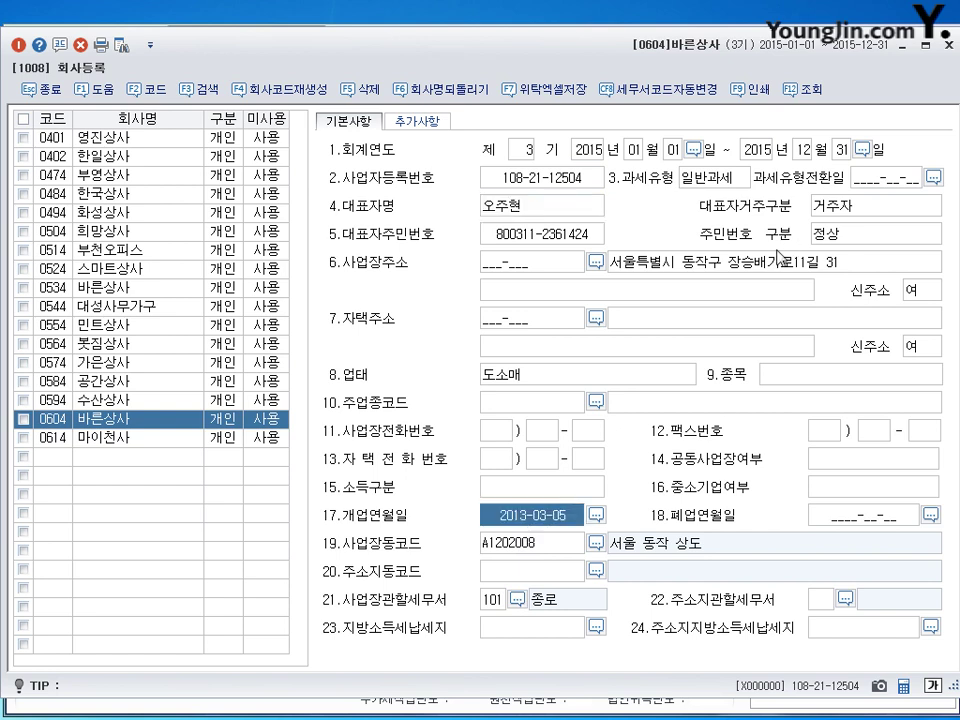
left_click(770, 268)
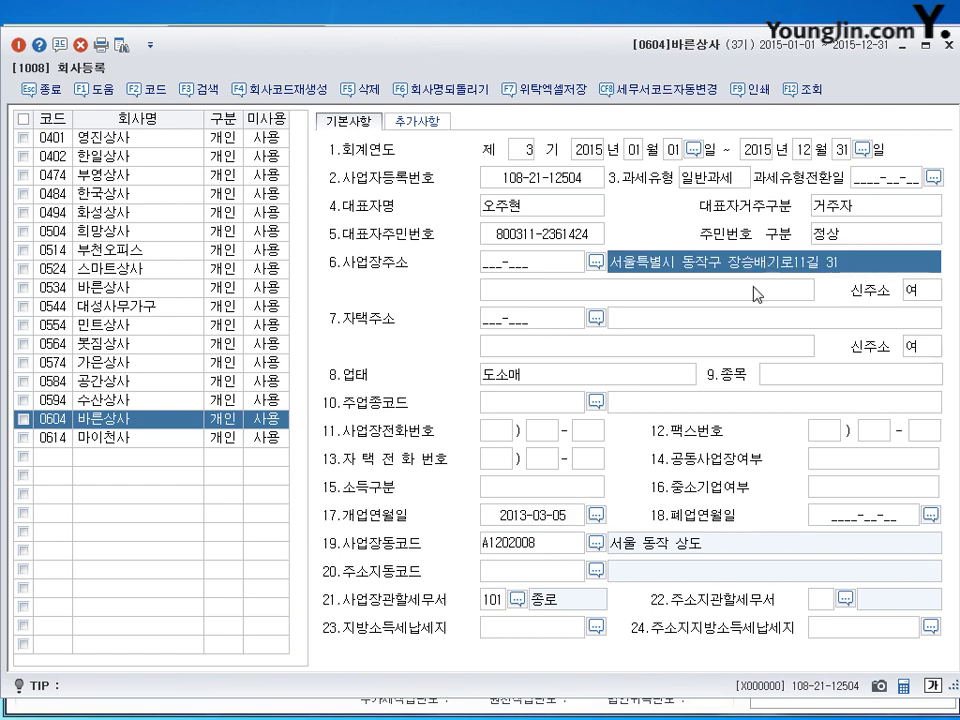
left_click(530, 380)
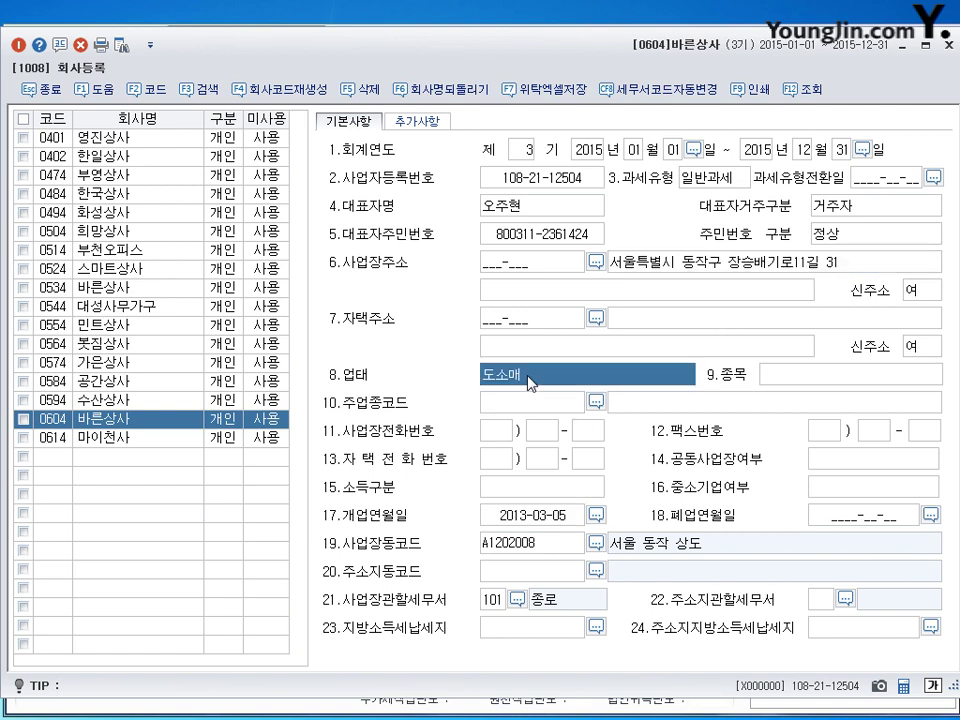
Enter 문구용품 as the business item (종목) of 바른상사
left_click(802, 378)
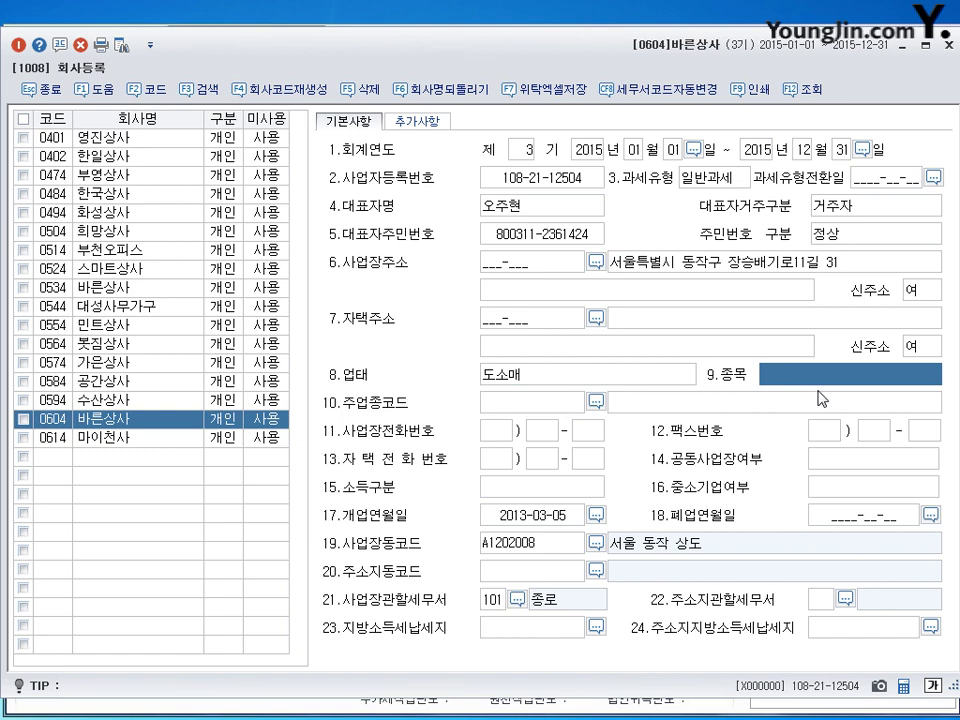
type("문구")
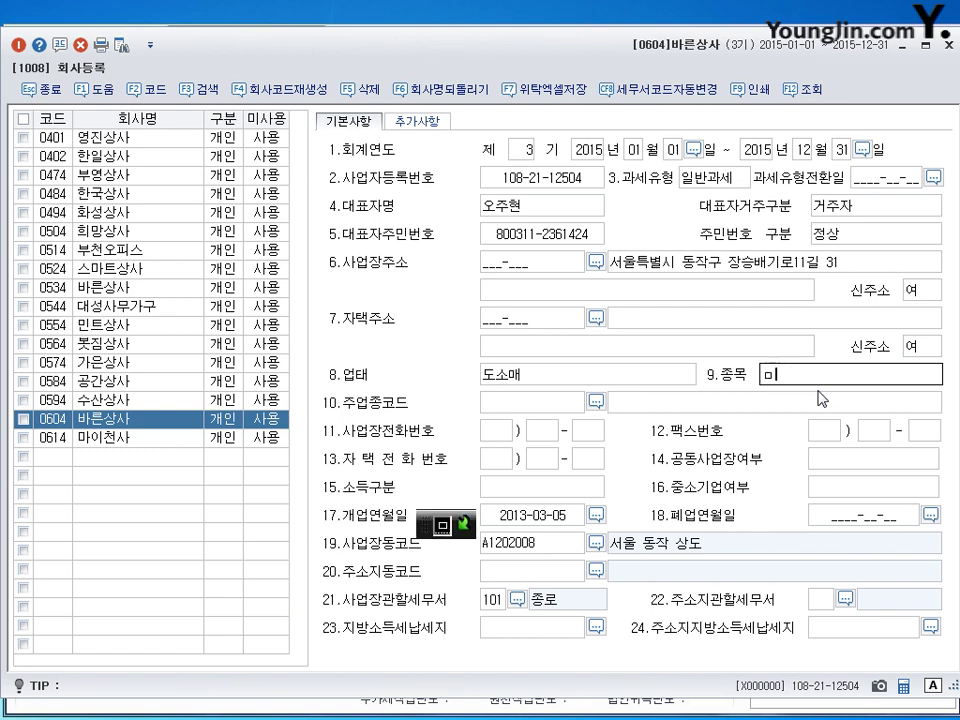
type("용품")
key("Return")
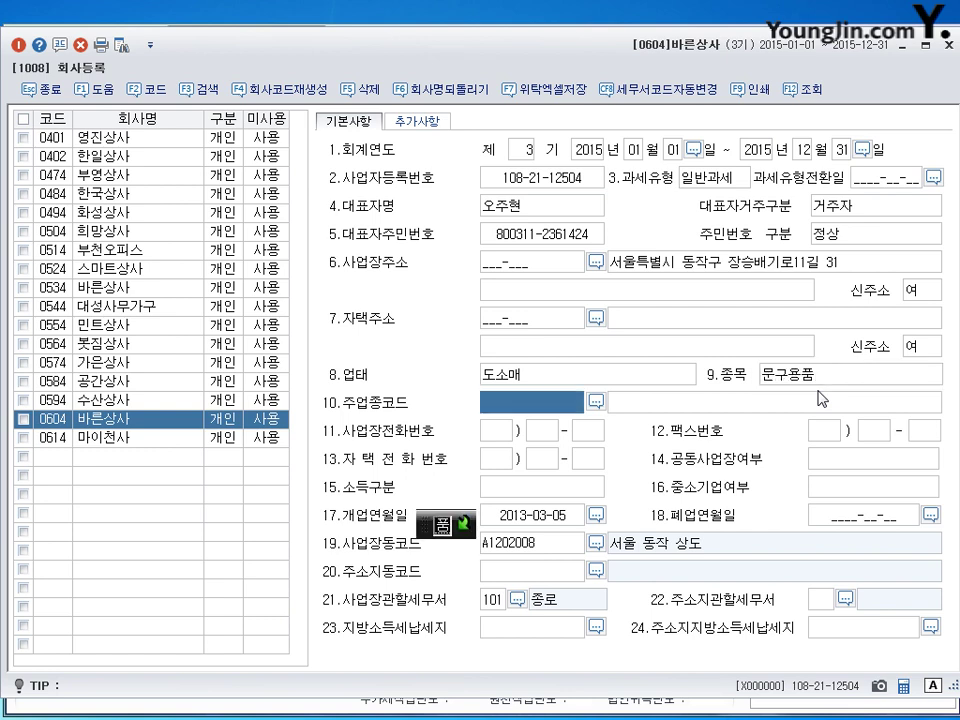
Set the business location's tax office (사업장관할세무서) to 108 동작 and close the company registration
left_click(492, 600)
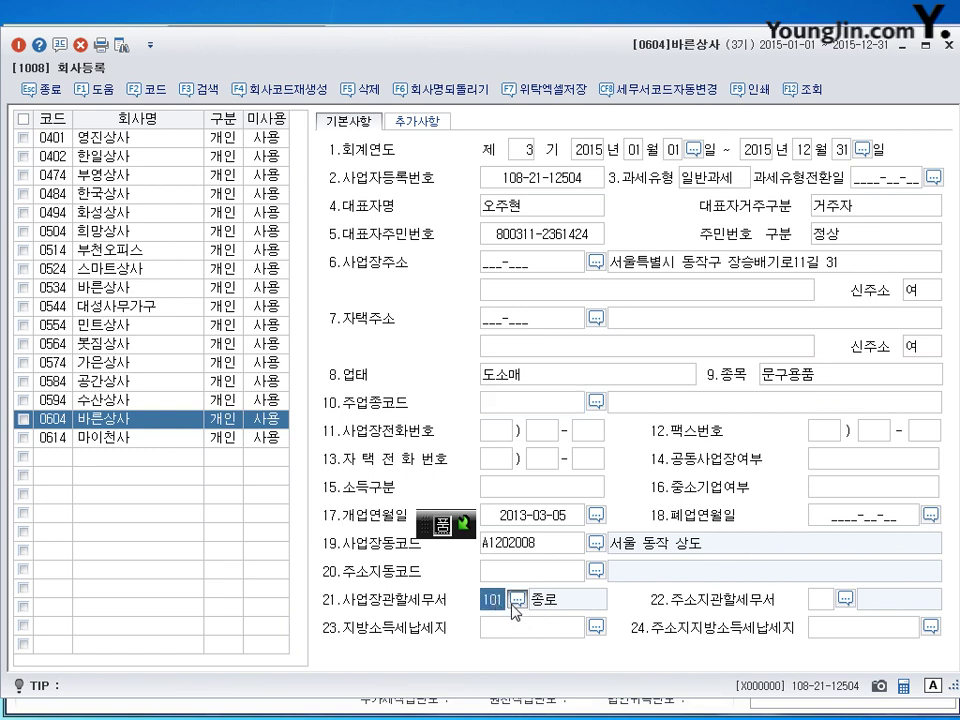
key("F2")
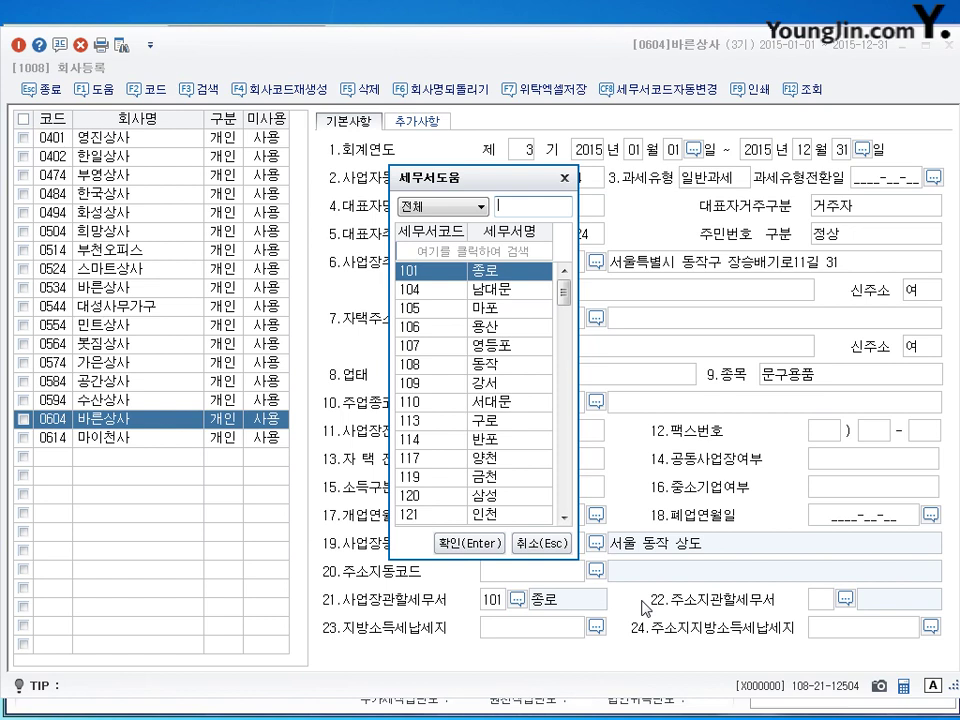
key("Page_Down")
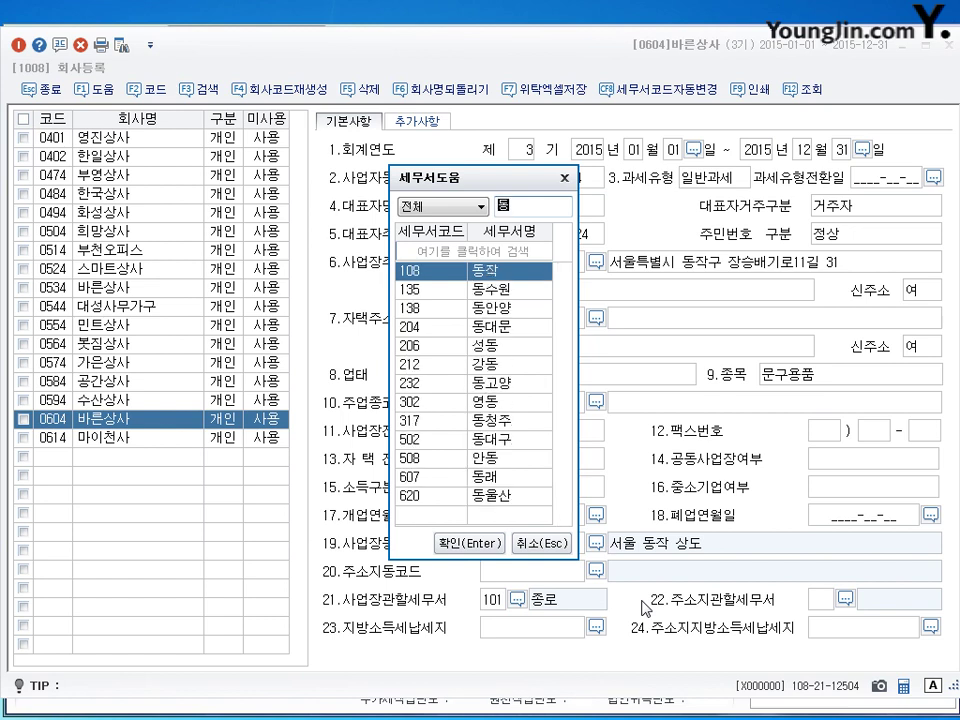
key("Escape")
type("108")
key("Return")
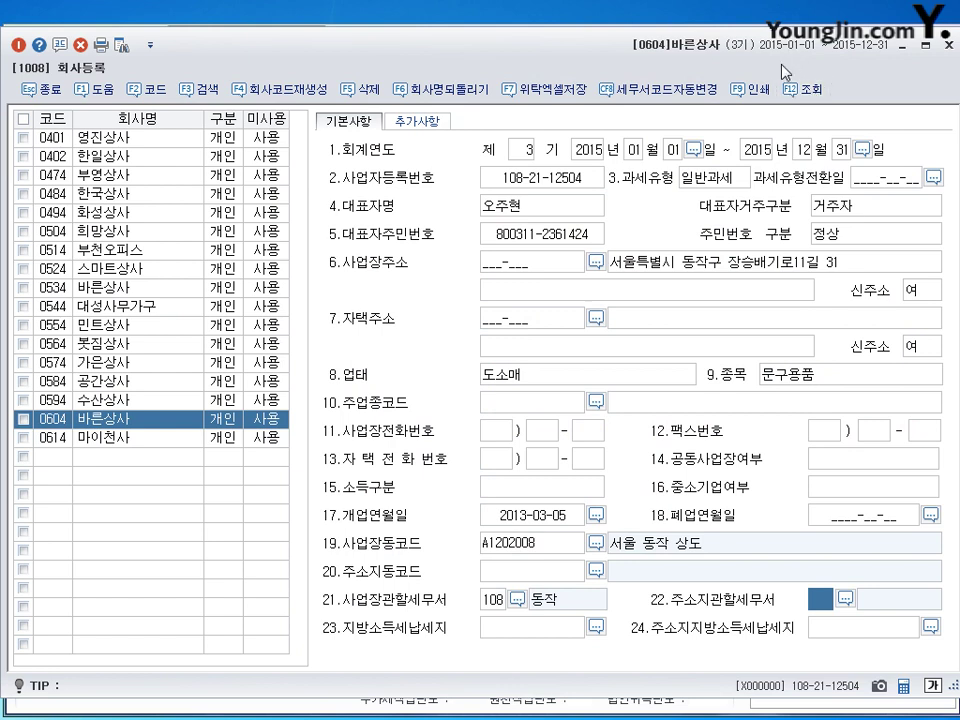
left_click(948, 46)
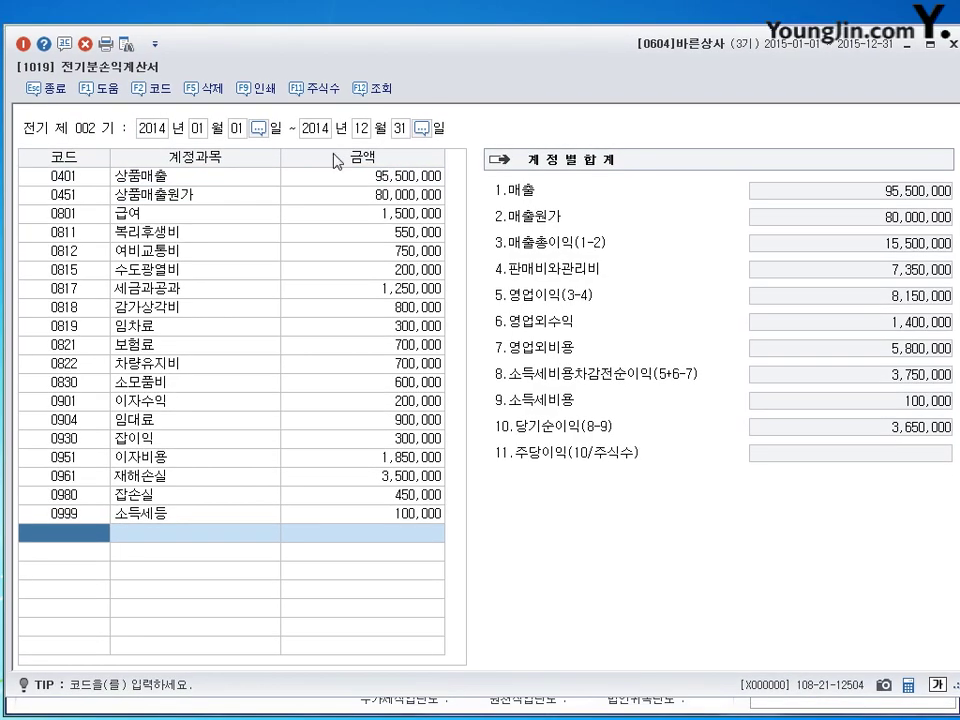
Check the 상품매출 entry and the cost breakdown of 상품매출원가 in the prior-period income statement (전기분손익계산서)
left_click(168, 178)
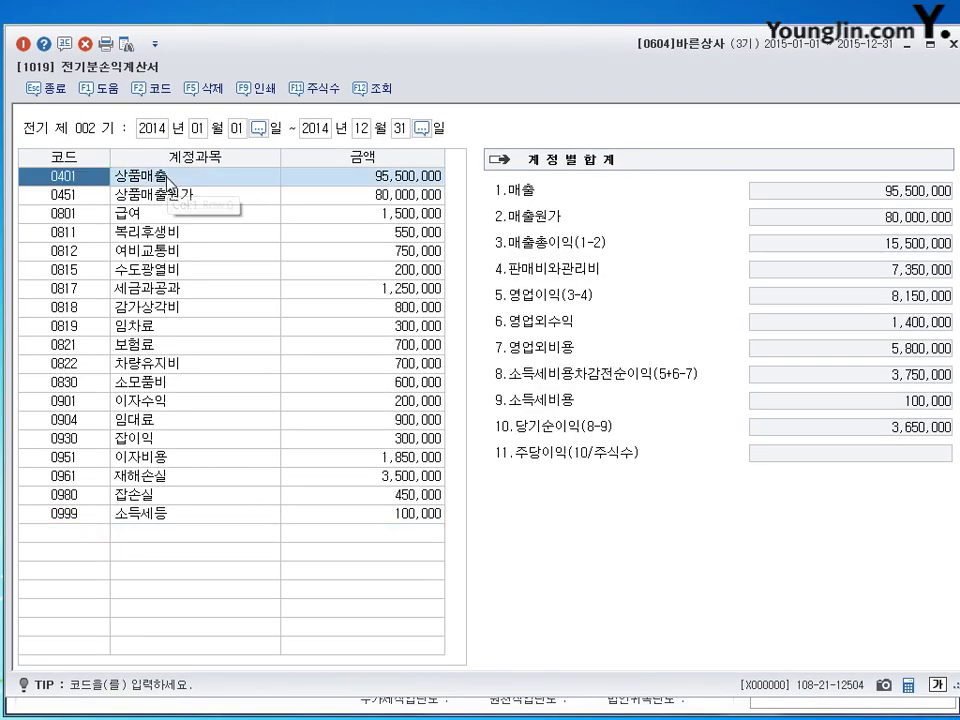
left_click(380, 199)
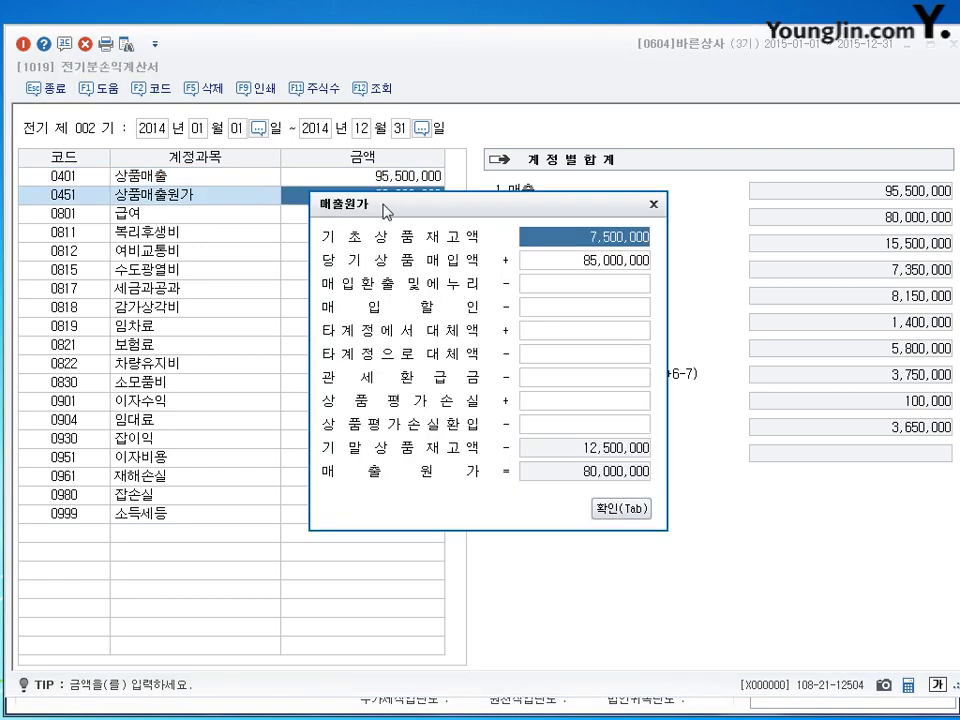
left_click_drag(385, 211, 383, 233)
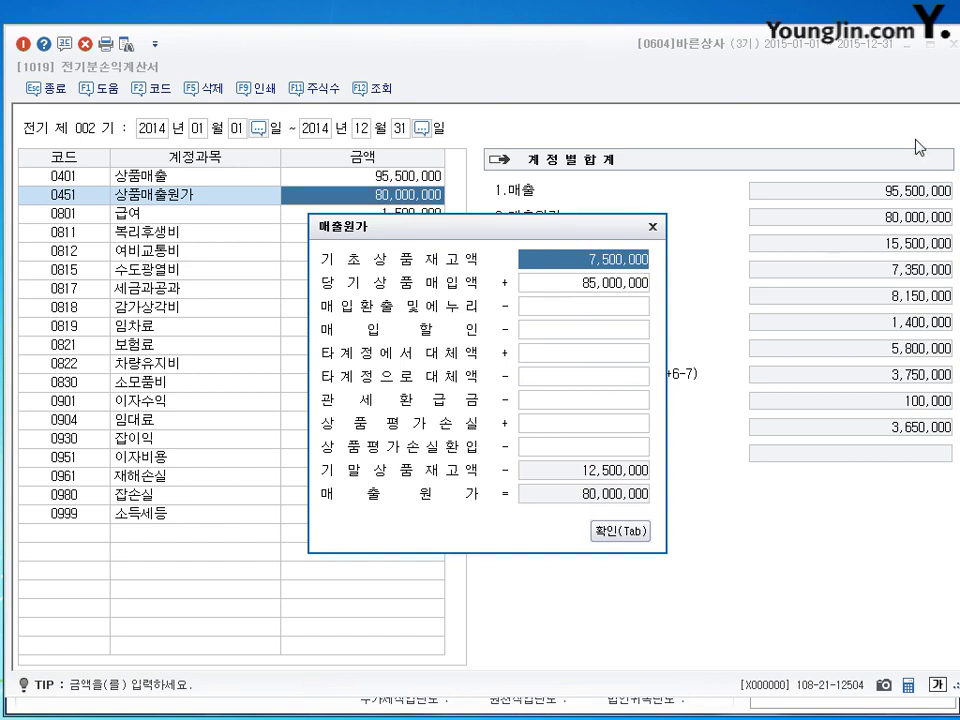
left_click(651, 228)
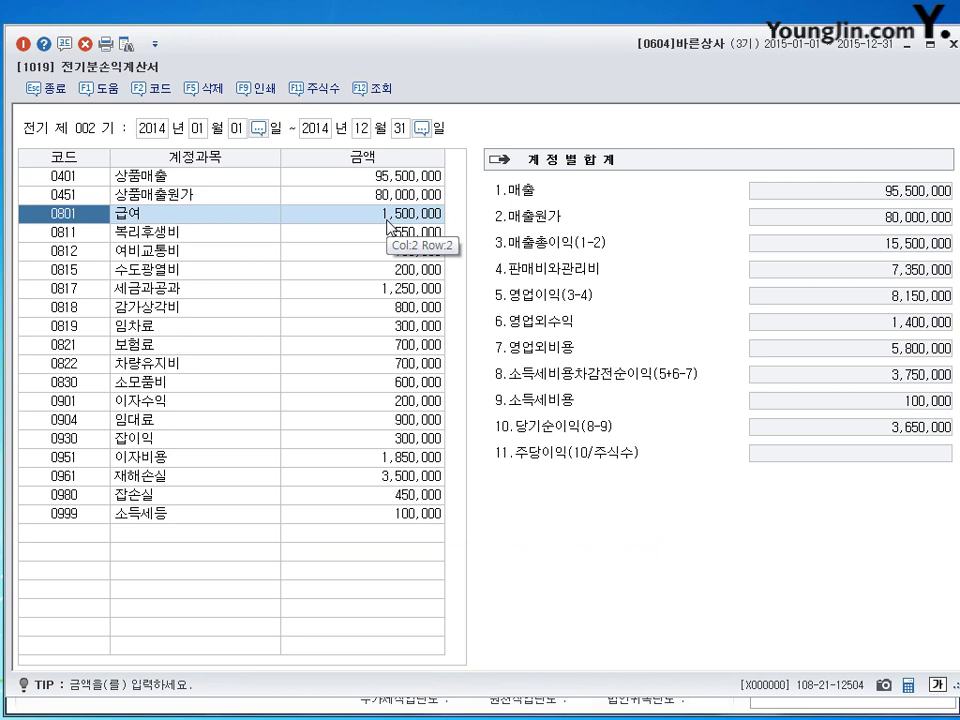
Set 수도광열비 to 500,000 and 보험료 to 350,000 in the prior-period income statement
left_click(388, 274)
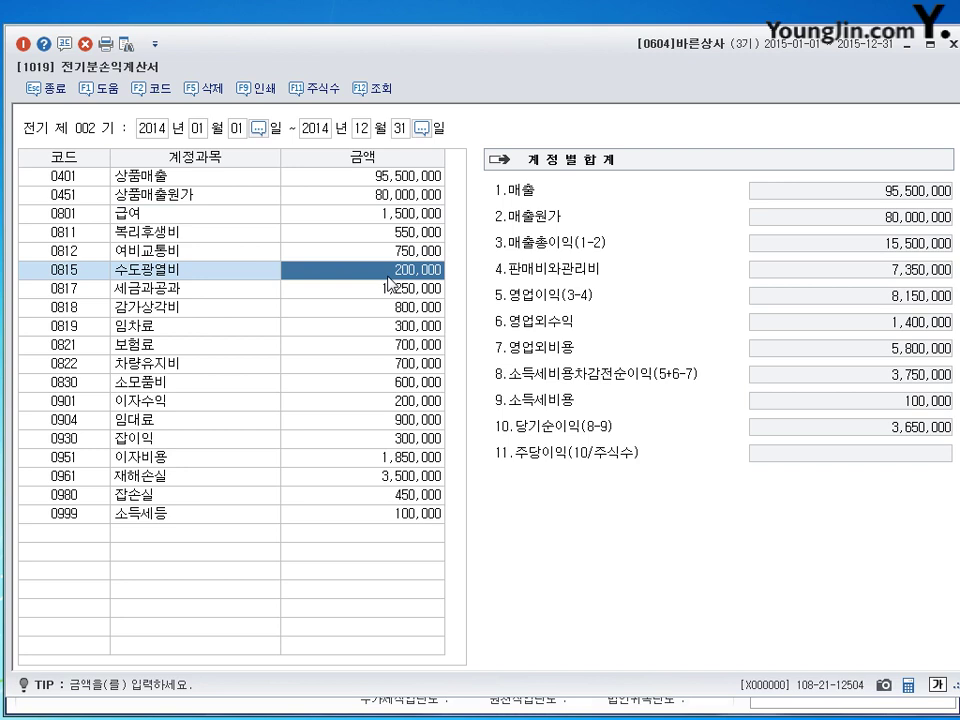
type("500000")
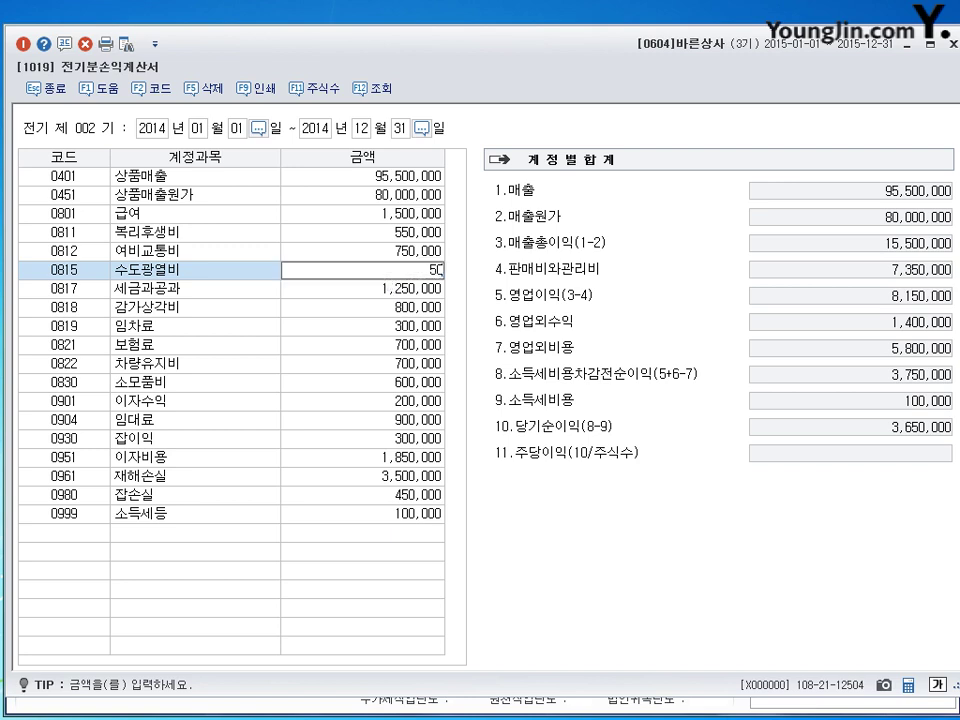
key("Return")
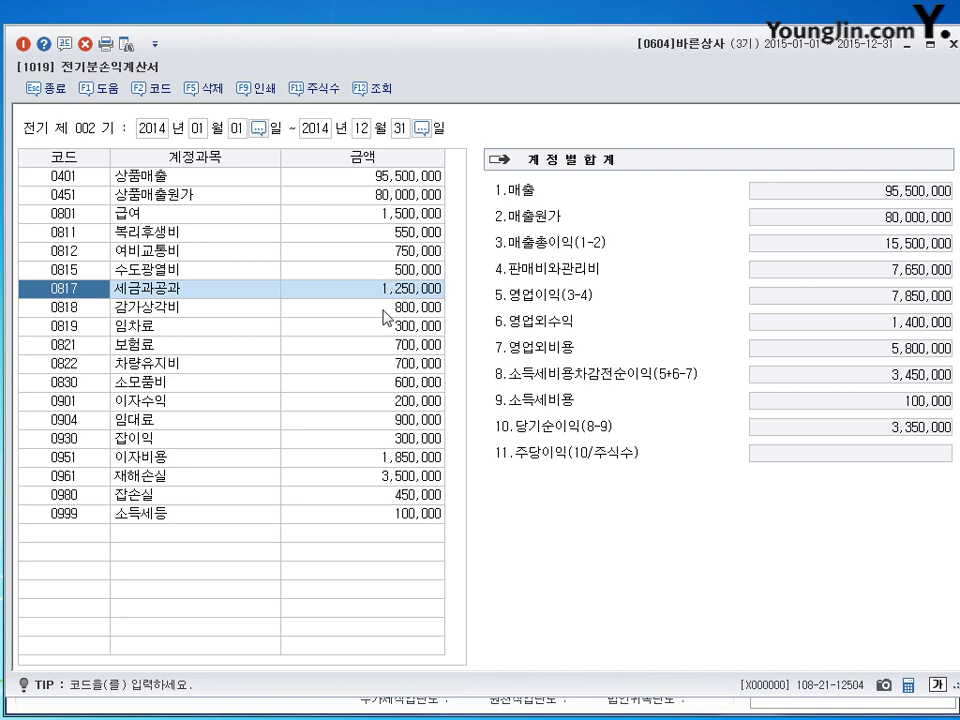
left_click(391, 347)
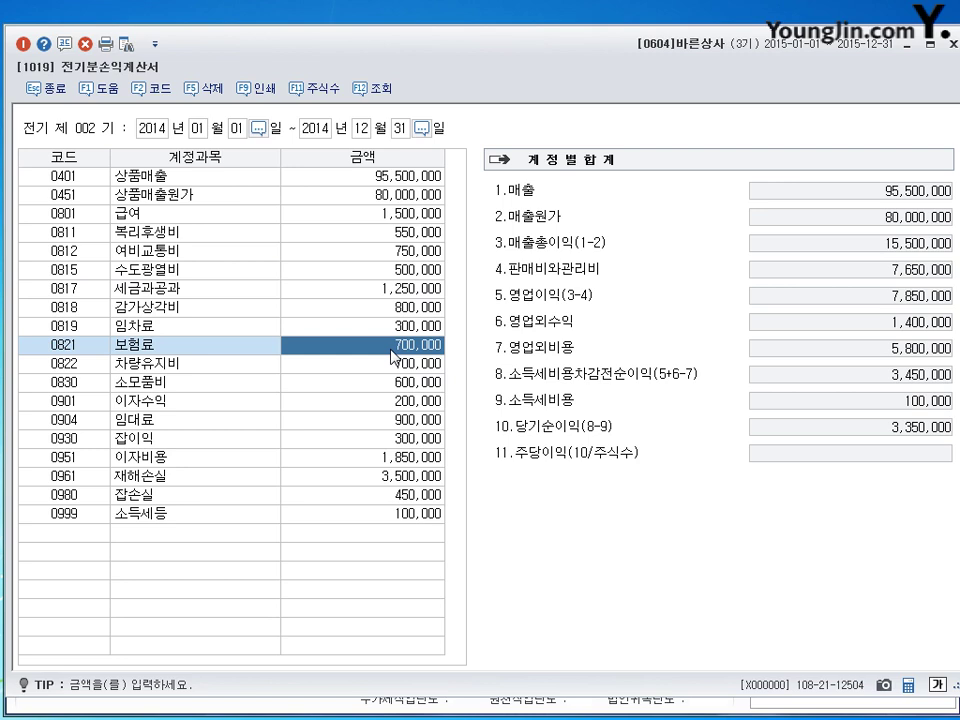
type("350000")
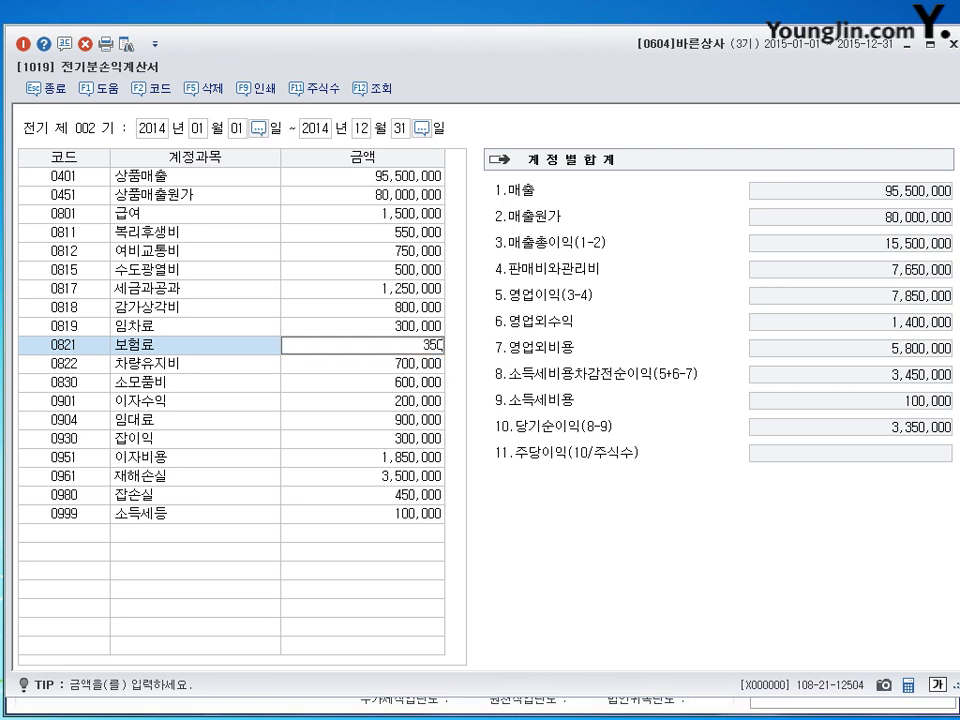
key("Return")
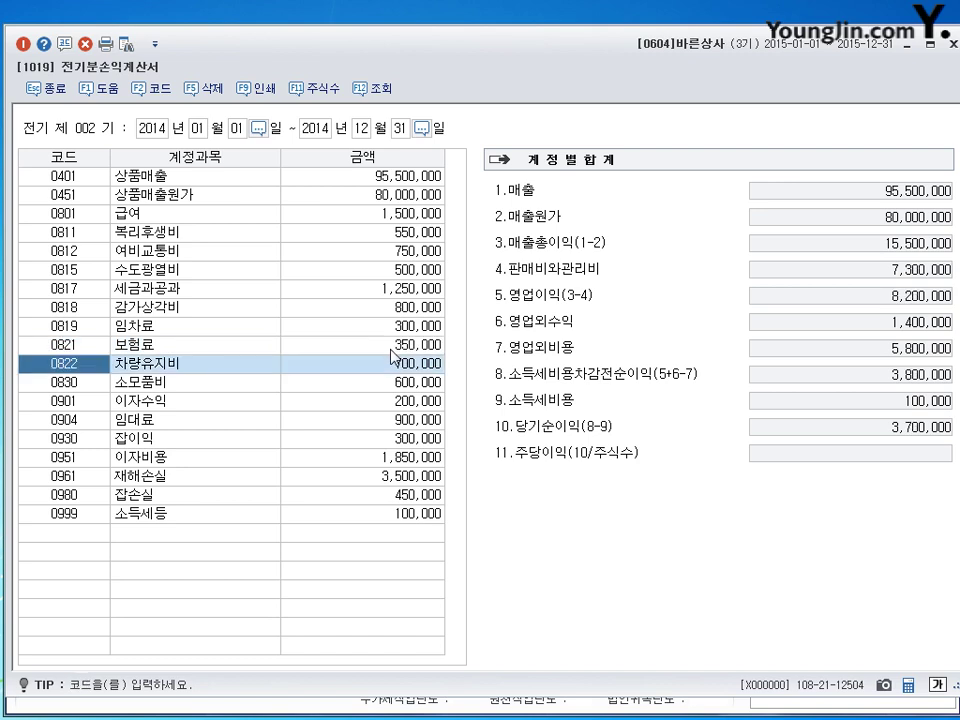
Set 이자수익 to 1,200,000 in the prior-period income statement and close it
left_click(325, 401)
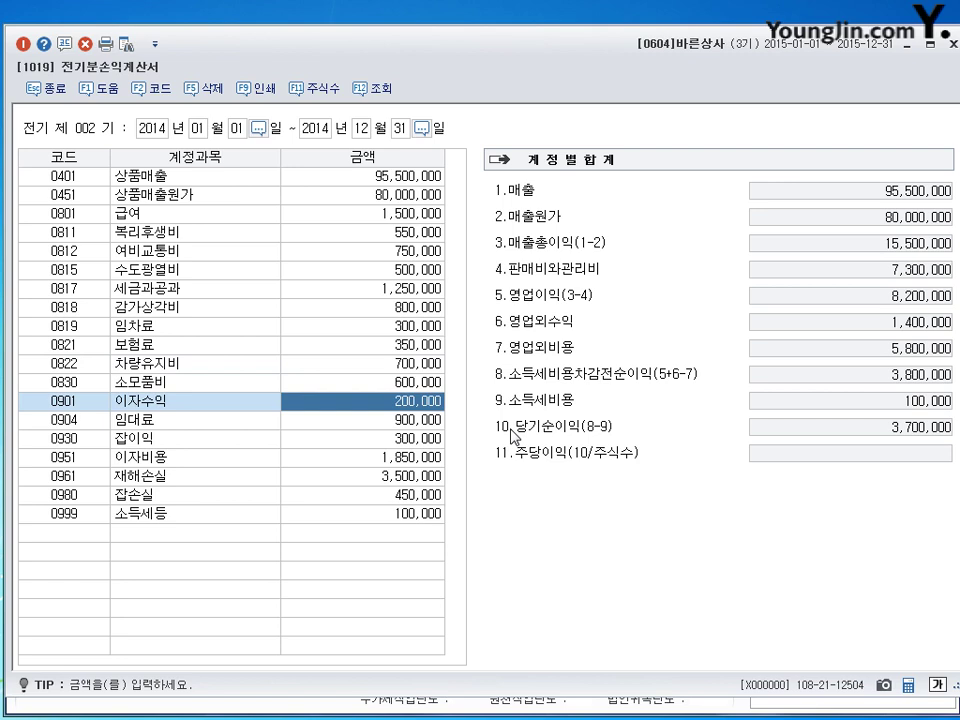
type("1200000")
key("Return")
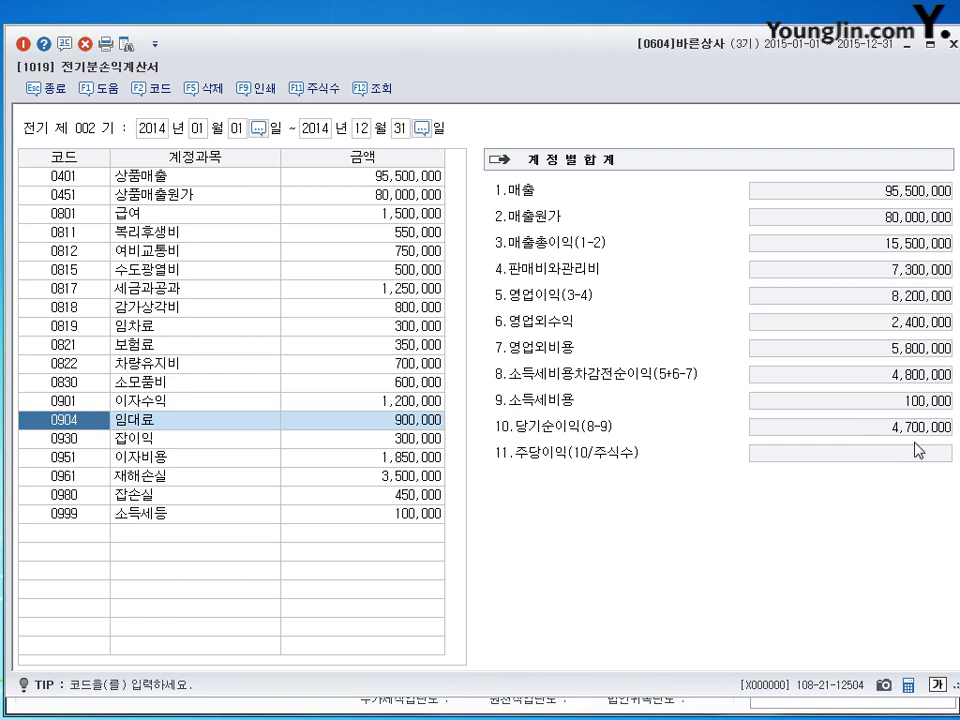
left_click(952, 44)
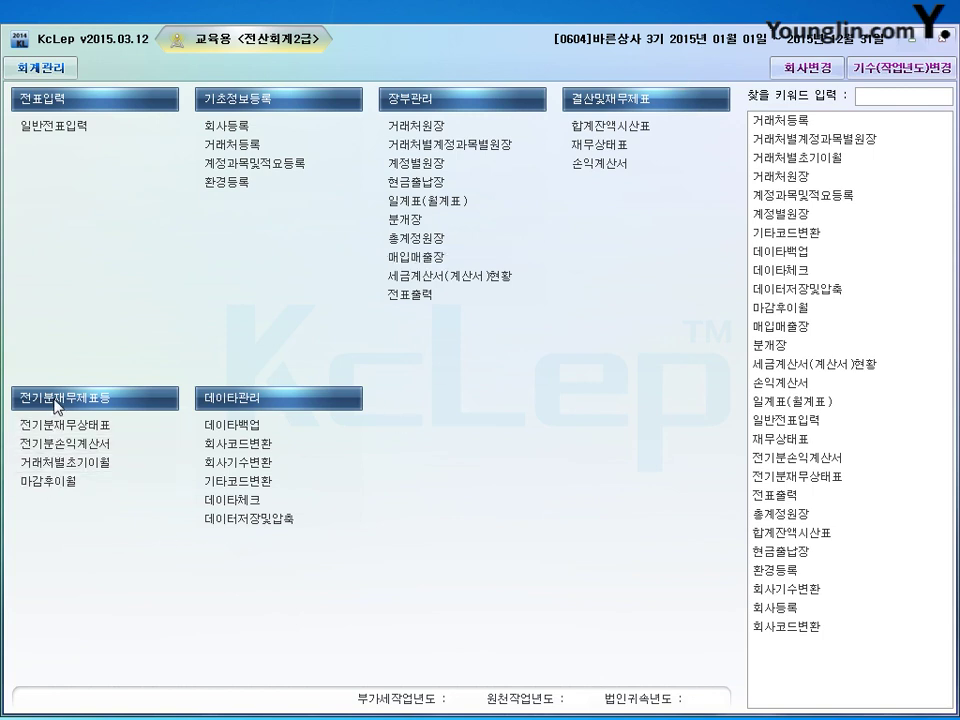
Open 거래처별초기이월 and set the 외상매출금 opening balance of 제일문구 to 1,600,000
left_click(45, 463)
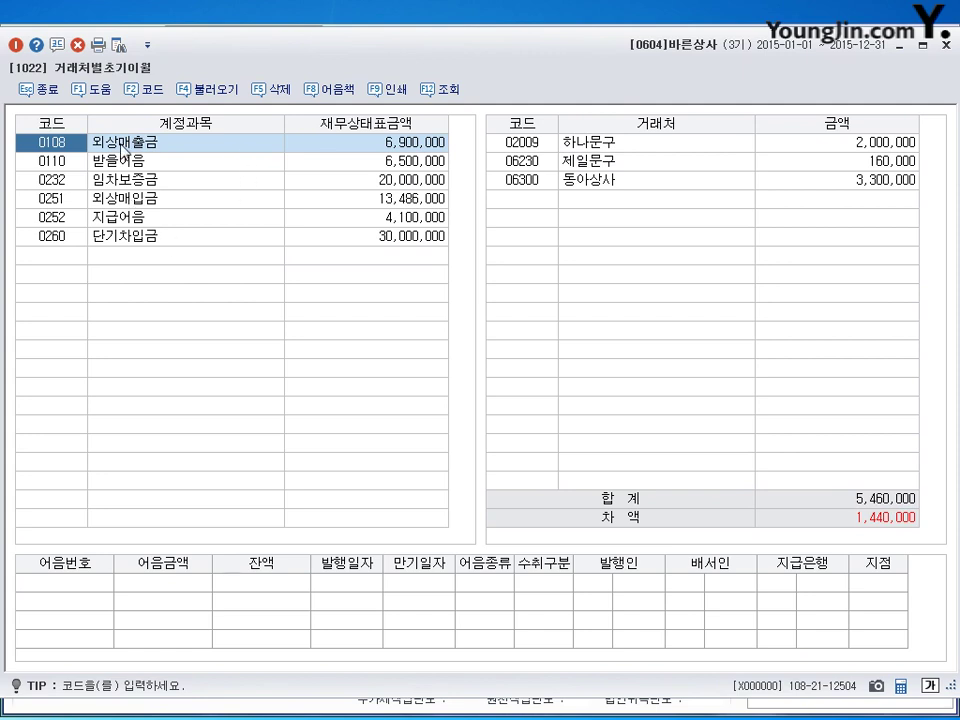
key("Return")
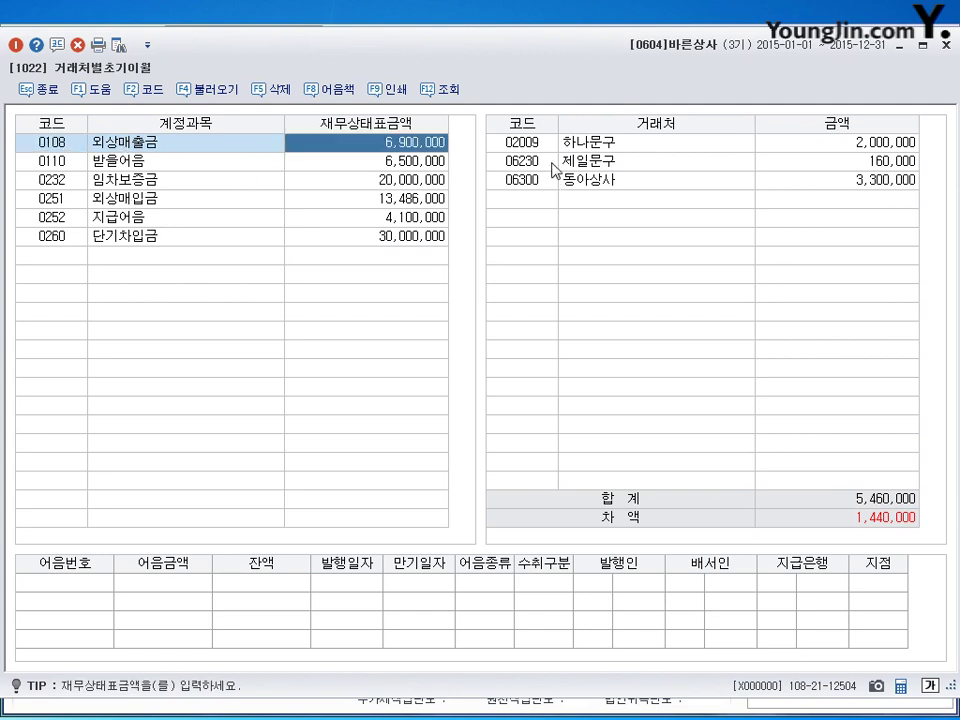
left_click(611, 149)
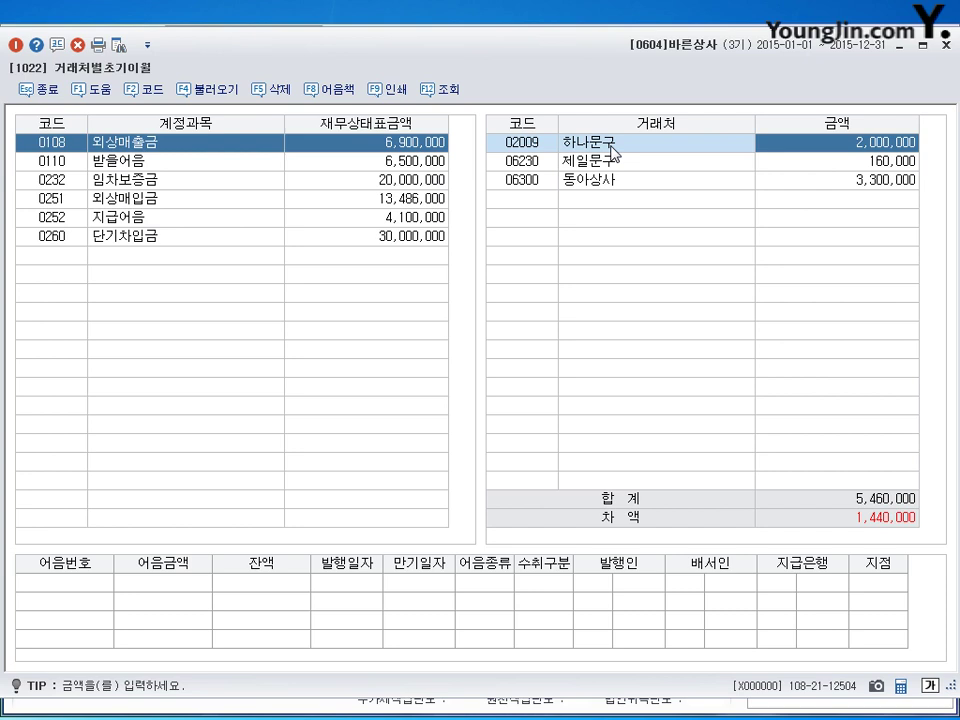
key("Return")
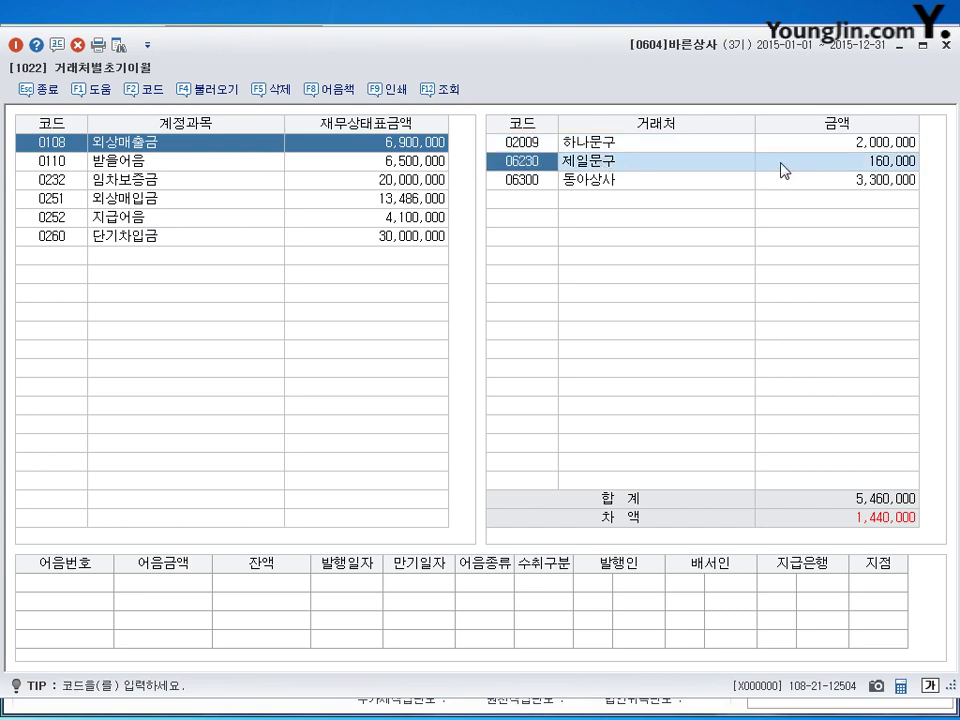
left_click(842, 166)
type("1600000")
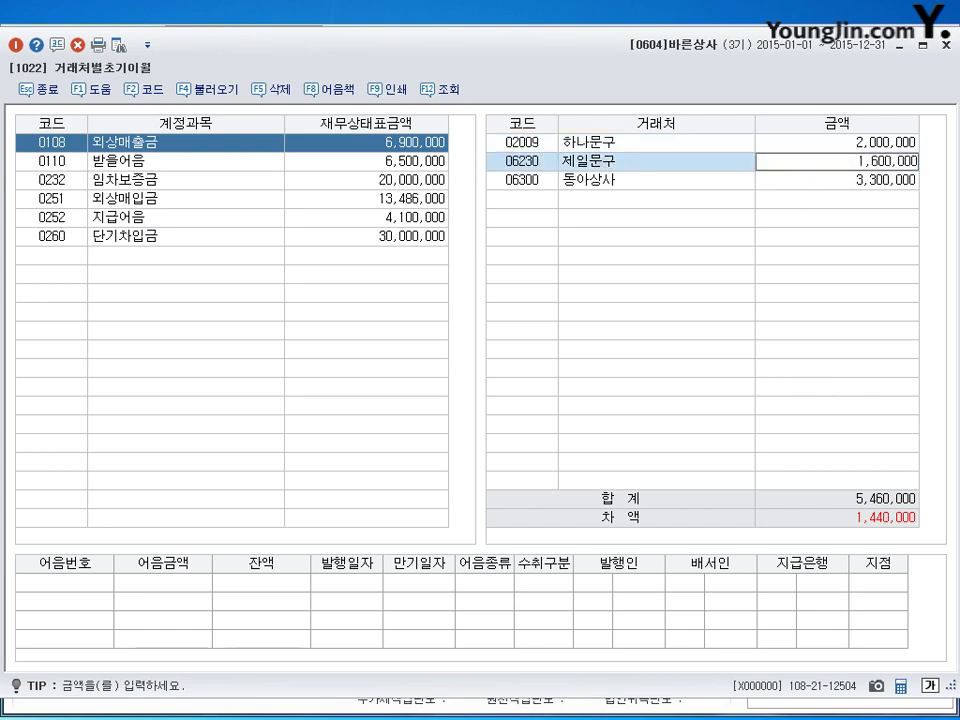
key("Return")
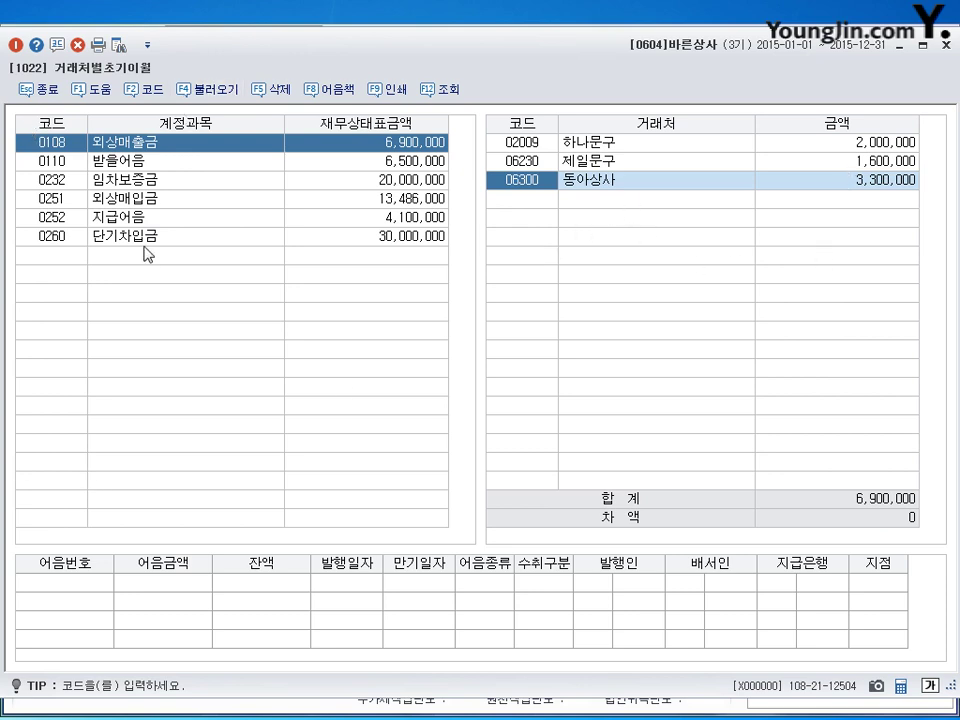
Set the 지급어음 opening balances of 수원문구 to 2,000,000 and 용인문구 to 1,400,000, and close 거래처별초기이월
left_click(127, 217)
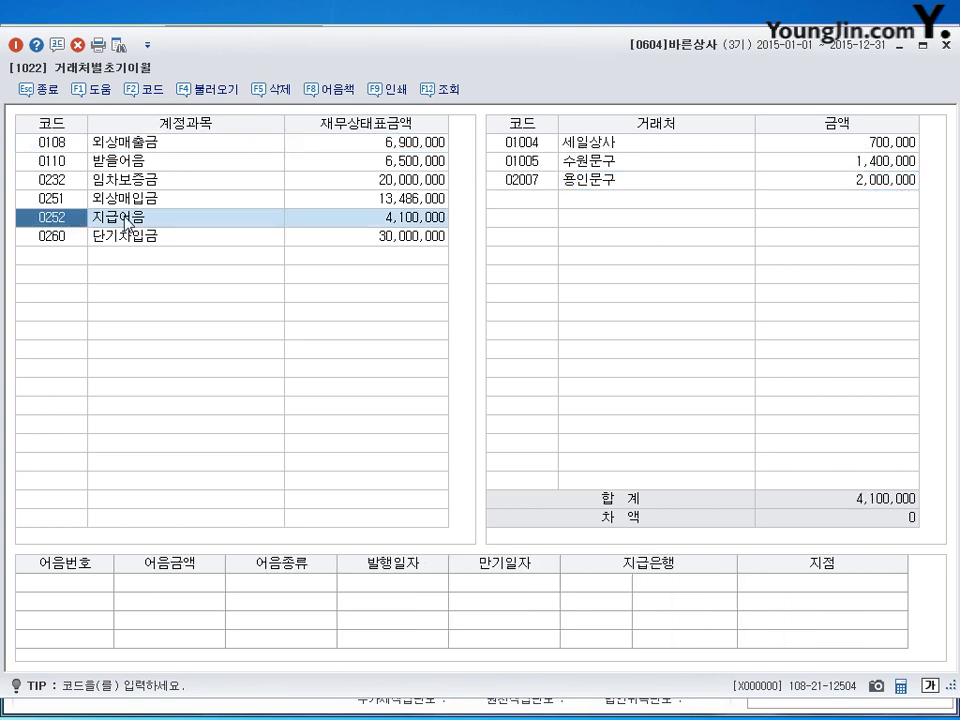
left_click(621, 150)
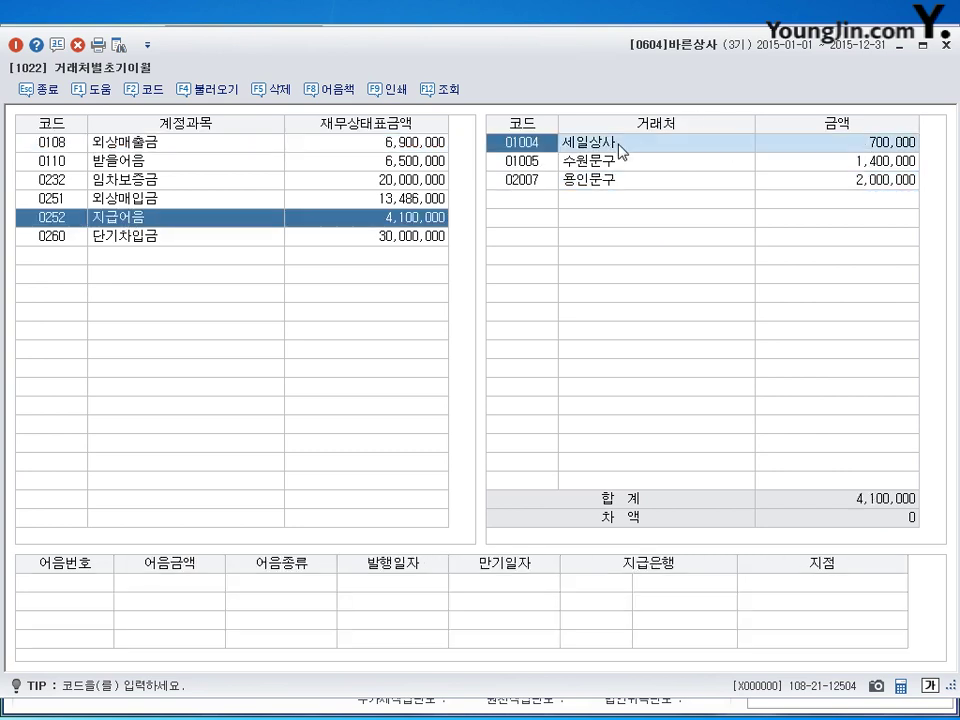
left_click(623, 166)
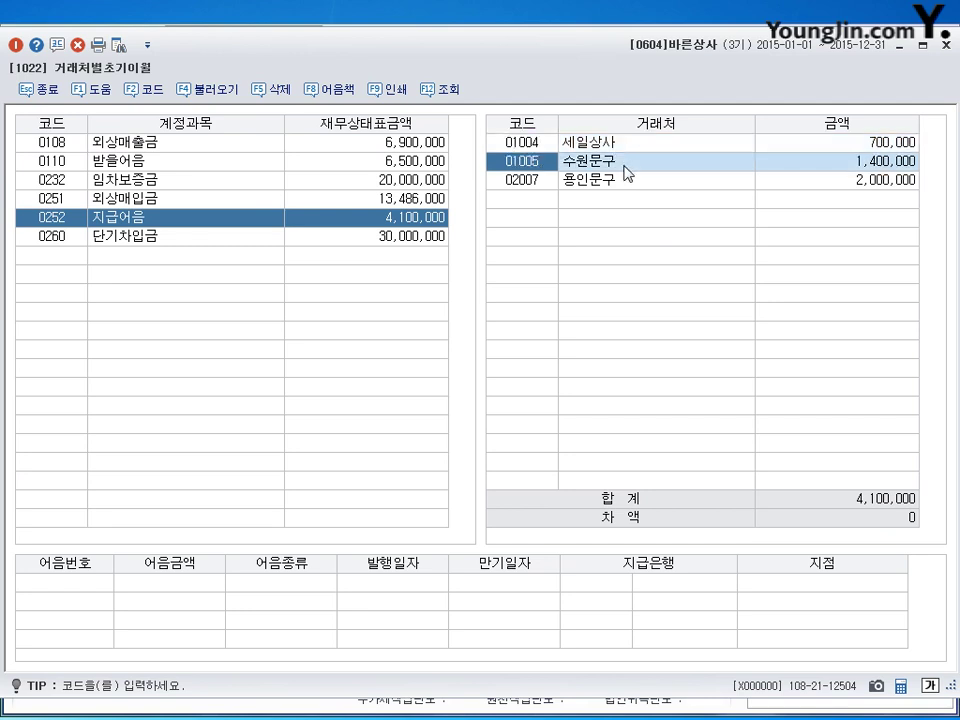
left_click(863, 160)
type("2000000")
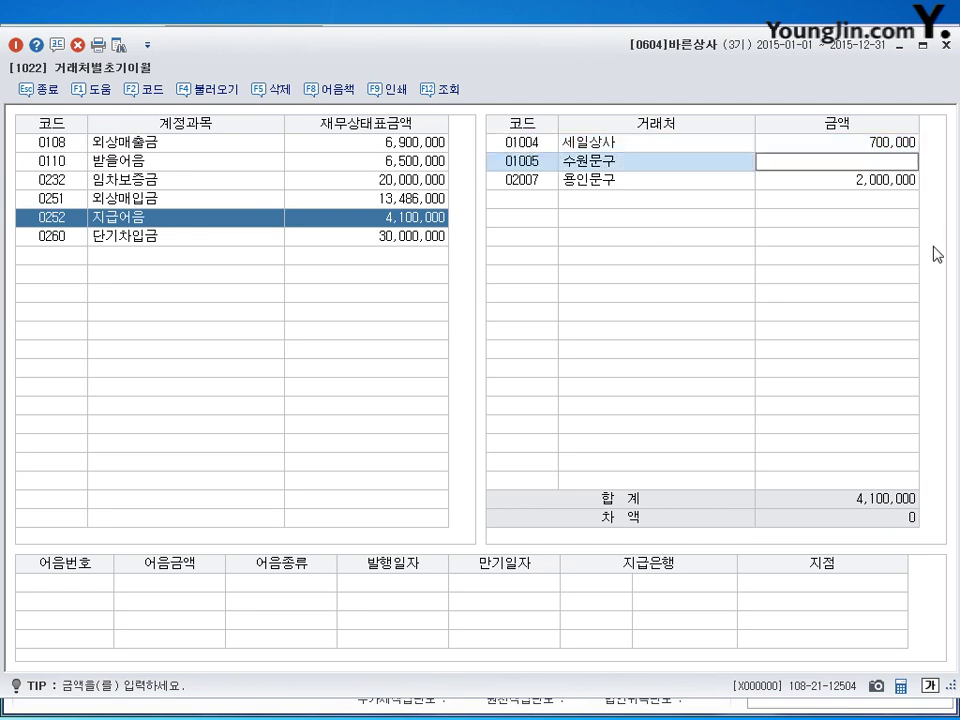
key("Return")
key("Return")
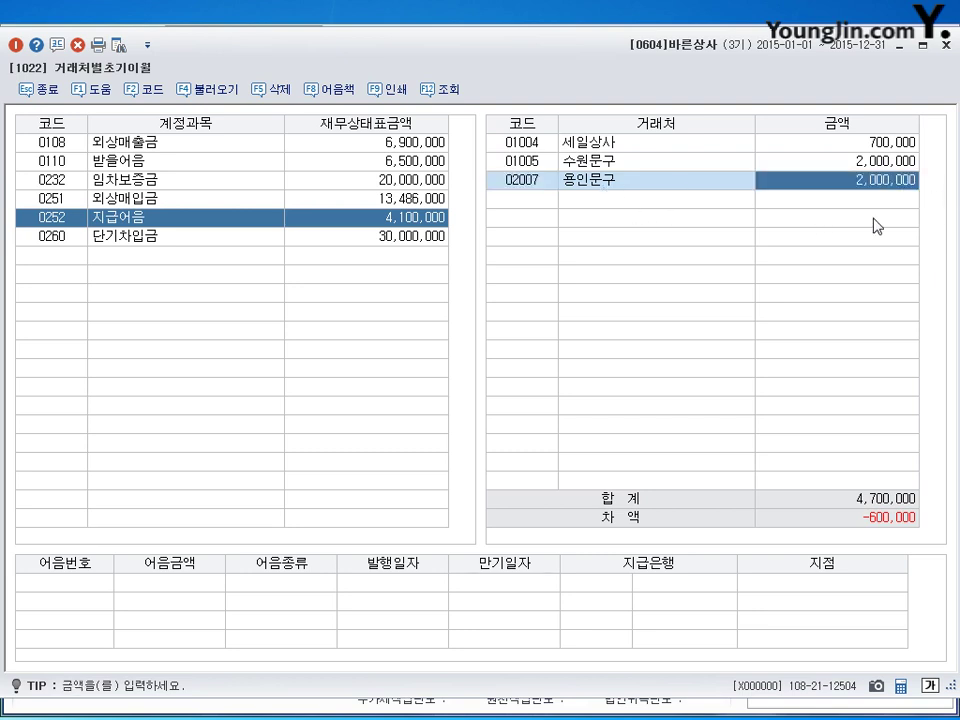
type("1400000")
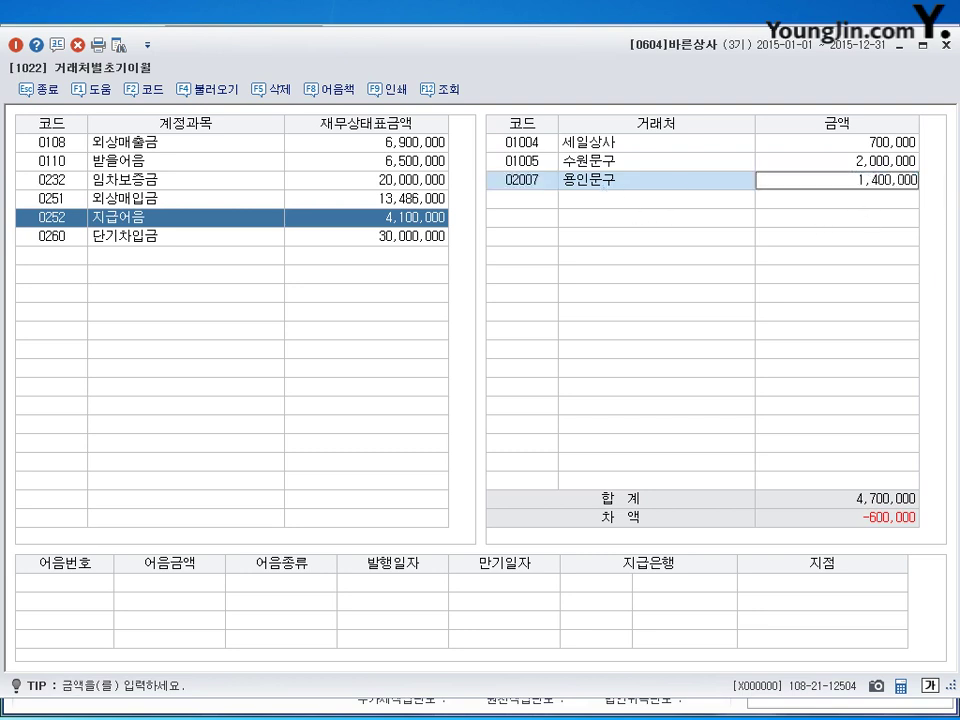
key("Return")
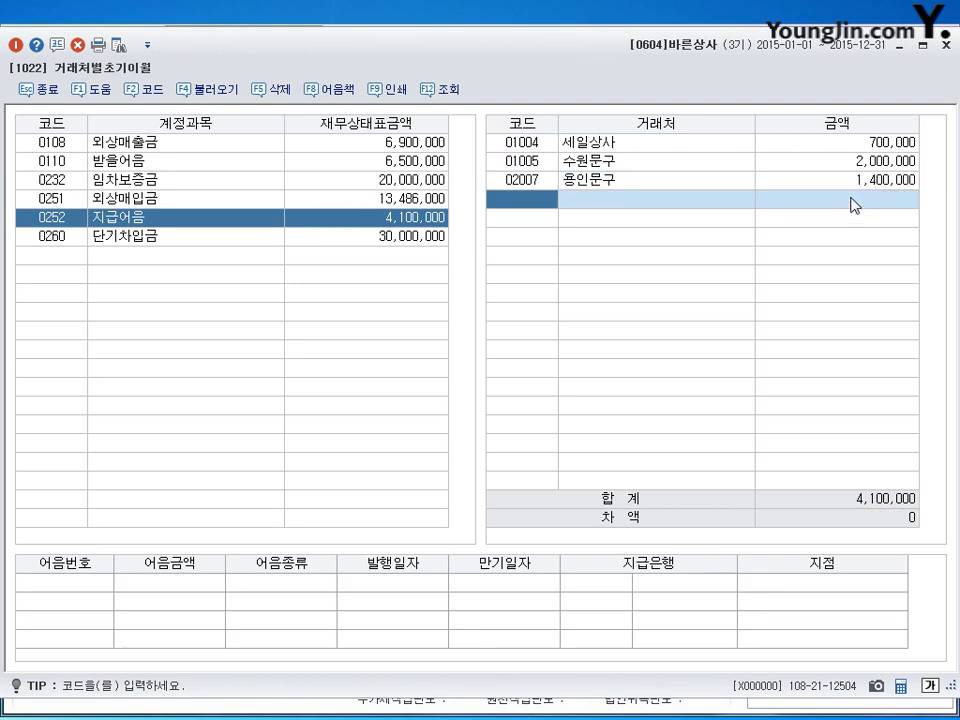
left_click(944, 45)
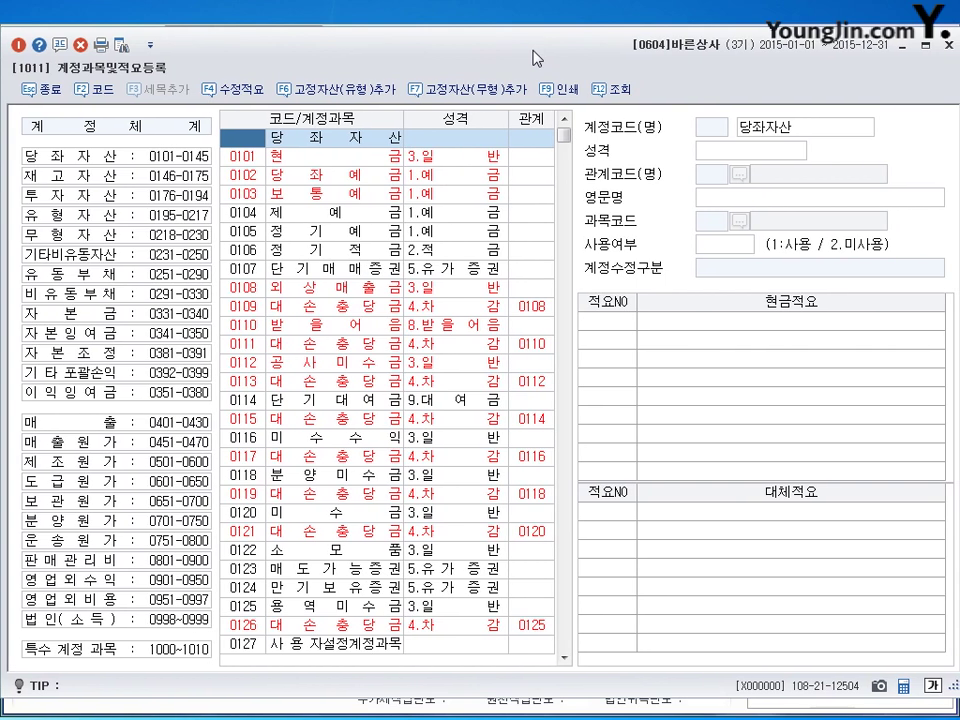
In 계정과목및적요등록, register account code 0853 as 전기요금 with 성격 3.경비, and close the window
left_click(248, 157)
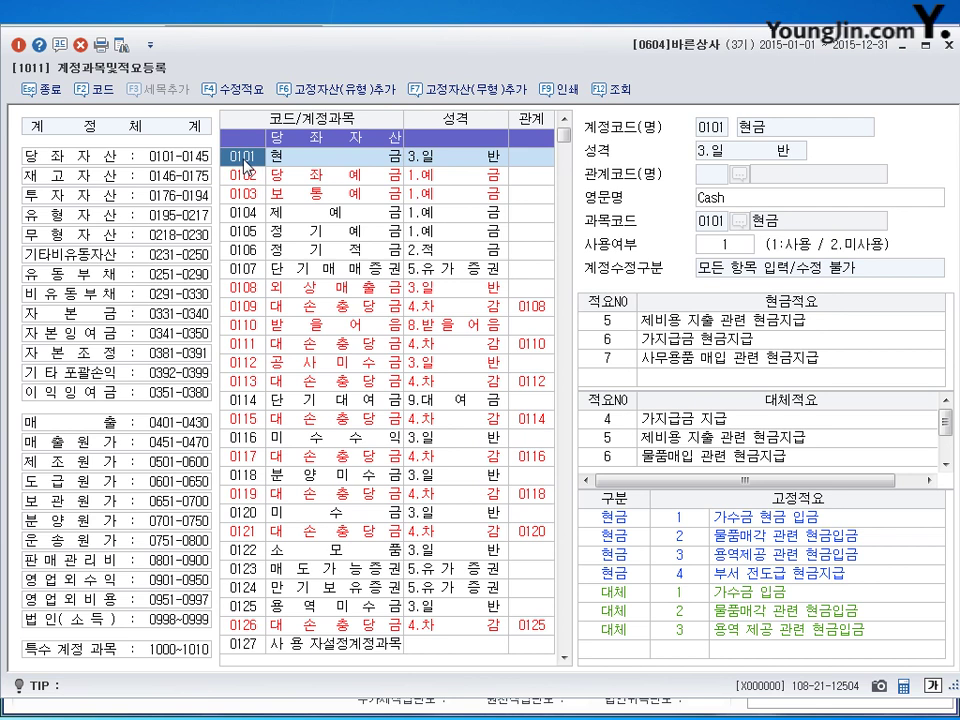
type("0853")
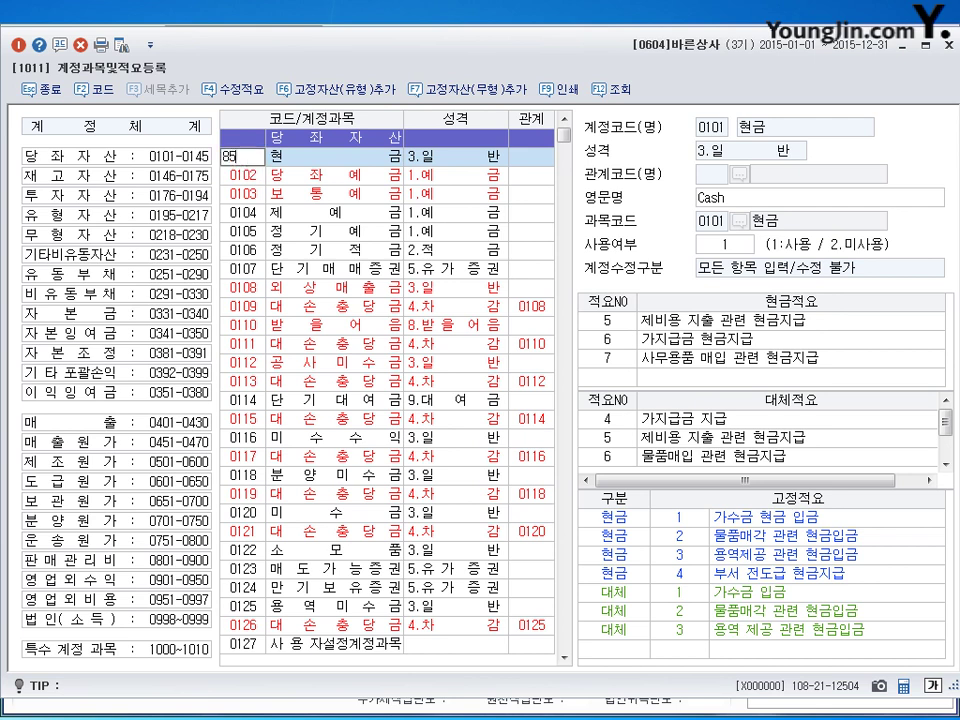
scroll(373, 277, "down", 6)
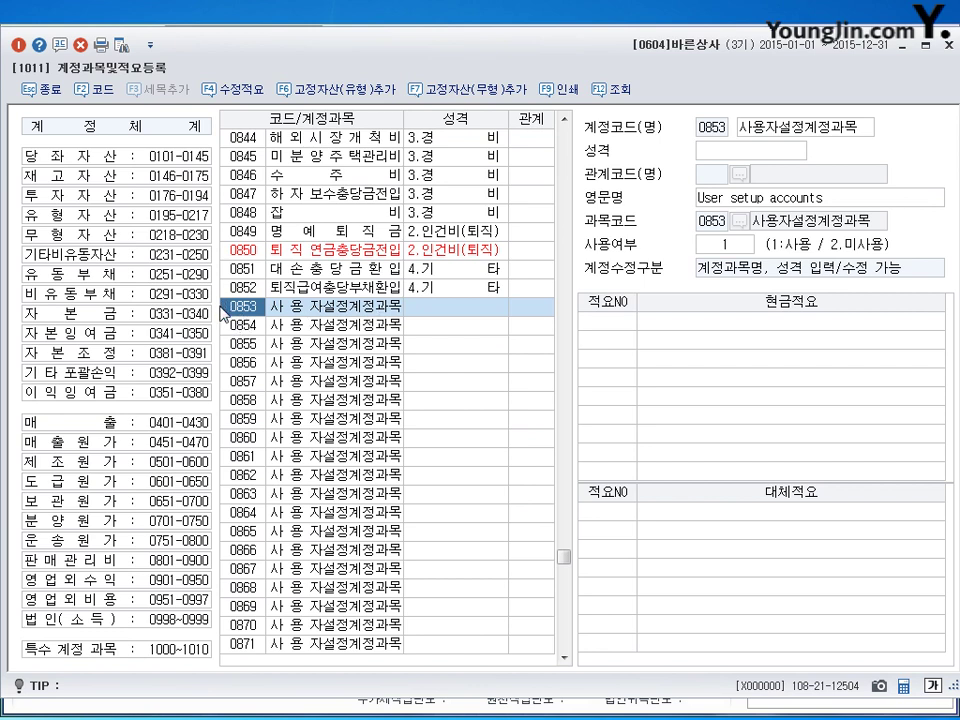
left_click(787, 158)
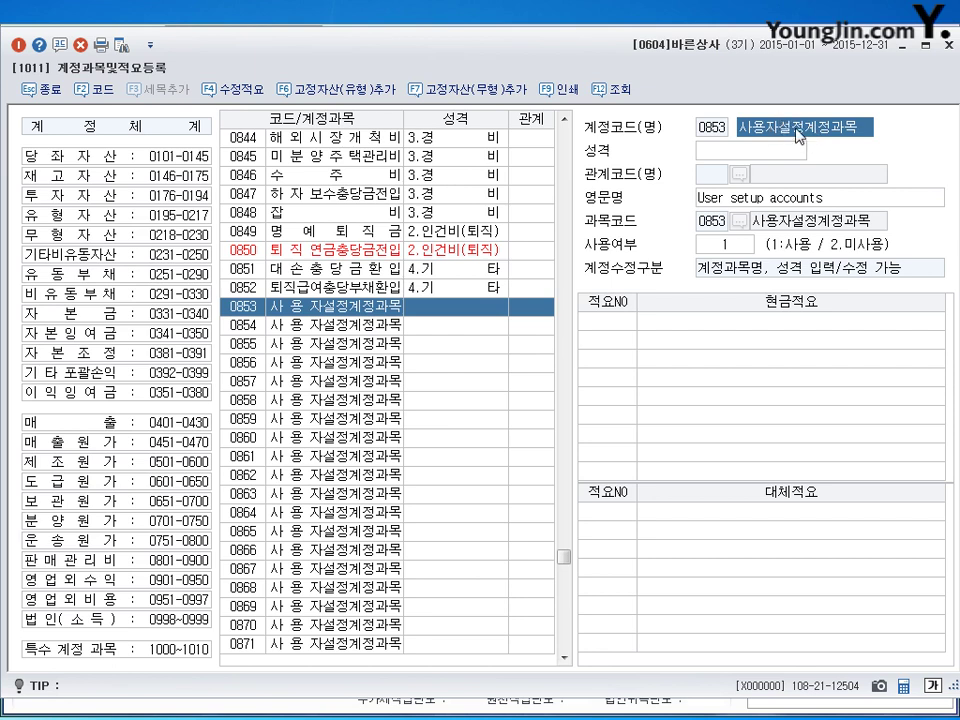
type("전기요금")
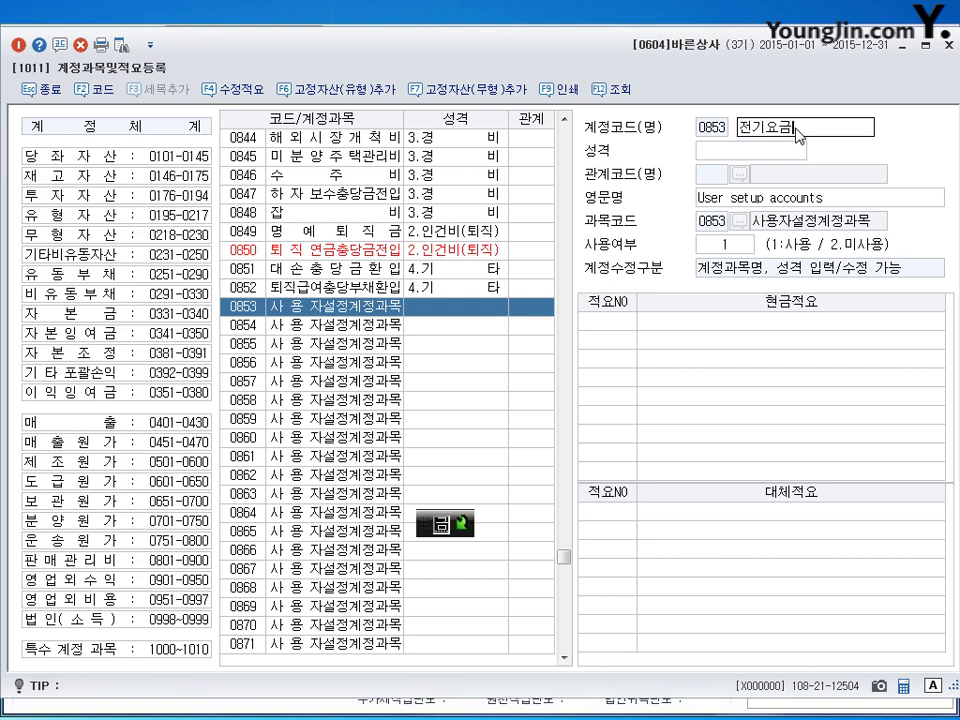
key("Return")
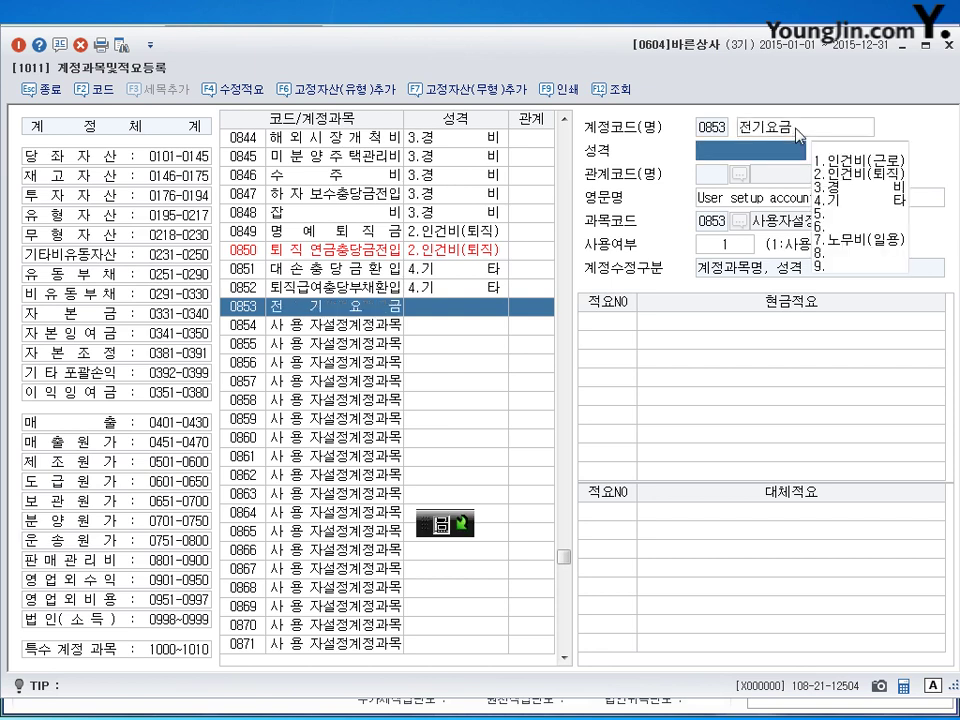
left_click(846, 187)
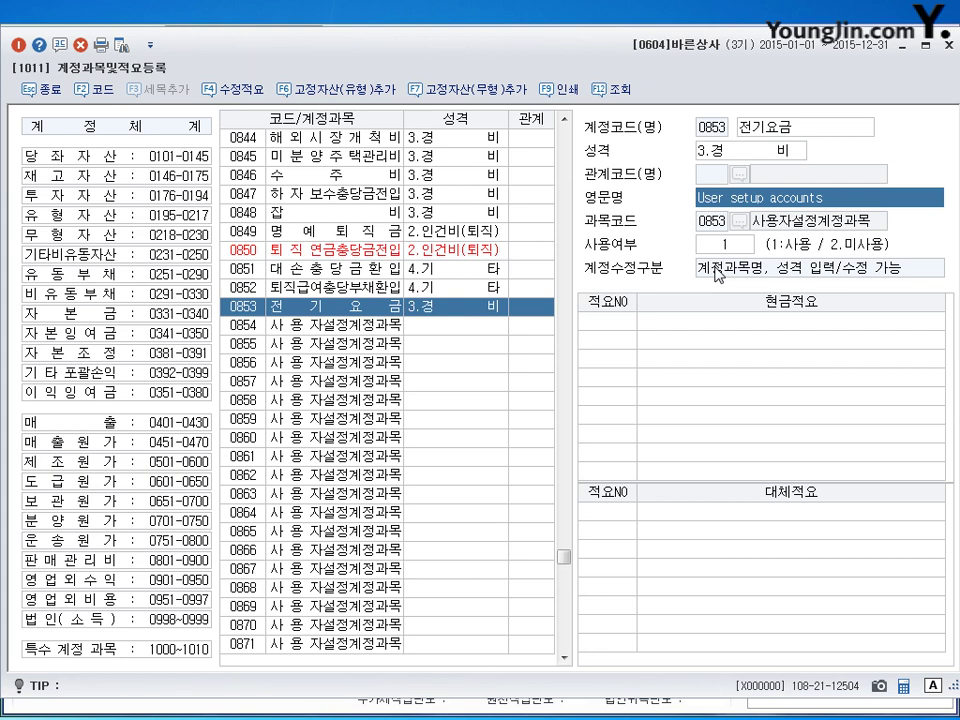
left_click(943, 44)
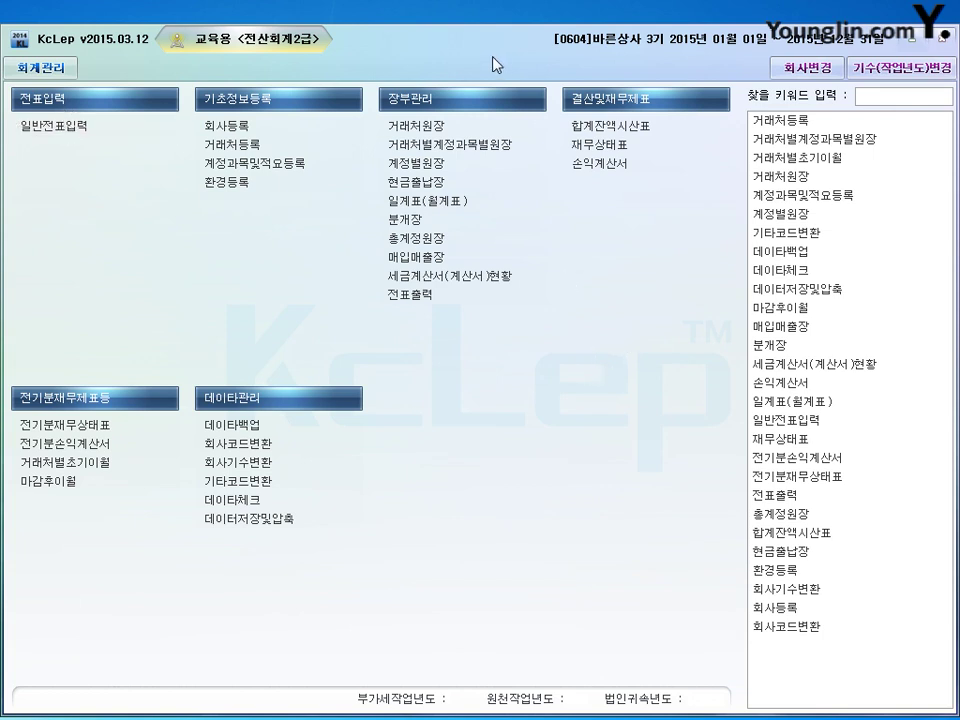
In 일반전표입력 for October, enter a 차변 line dated the 2nd for 소모품 (0122) of 200,000
type("10")
key("Return")
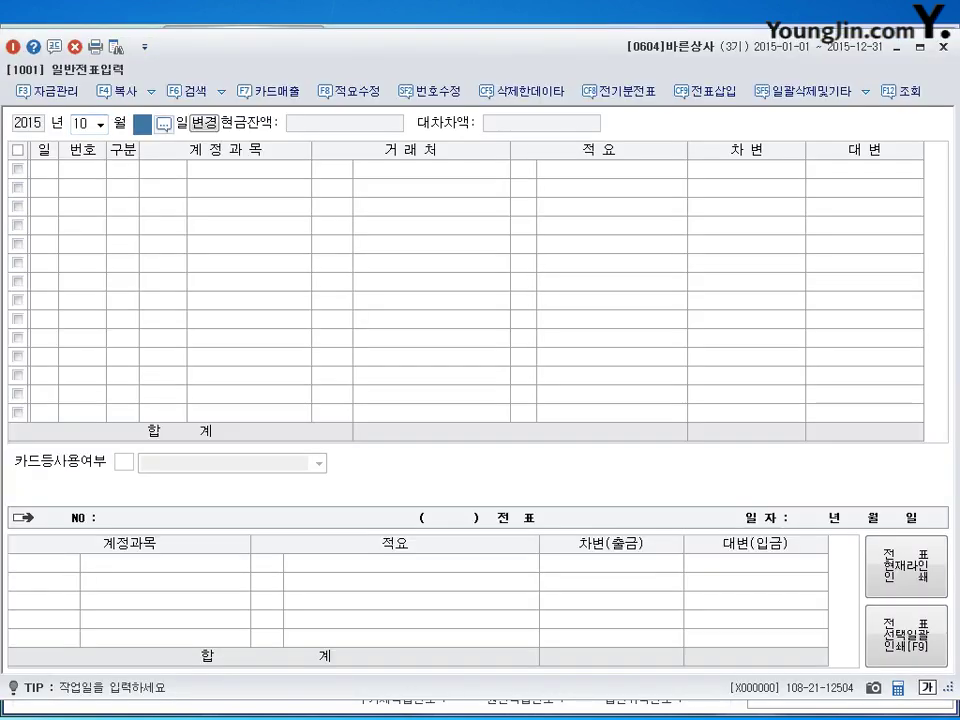
type("2")
key("Return")
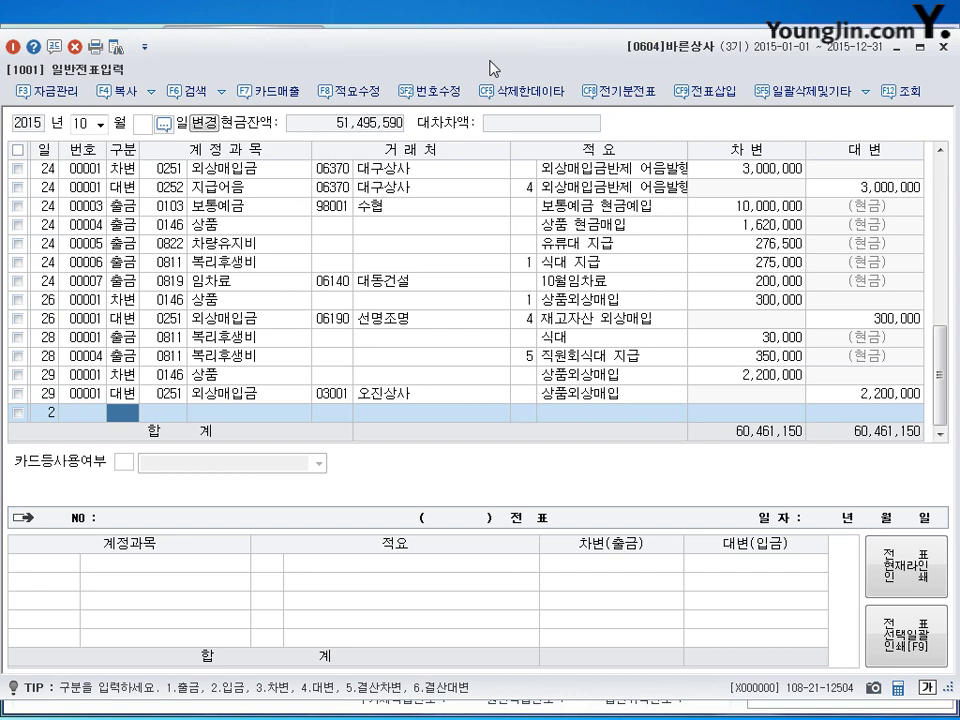
type("3")
key("Return")
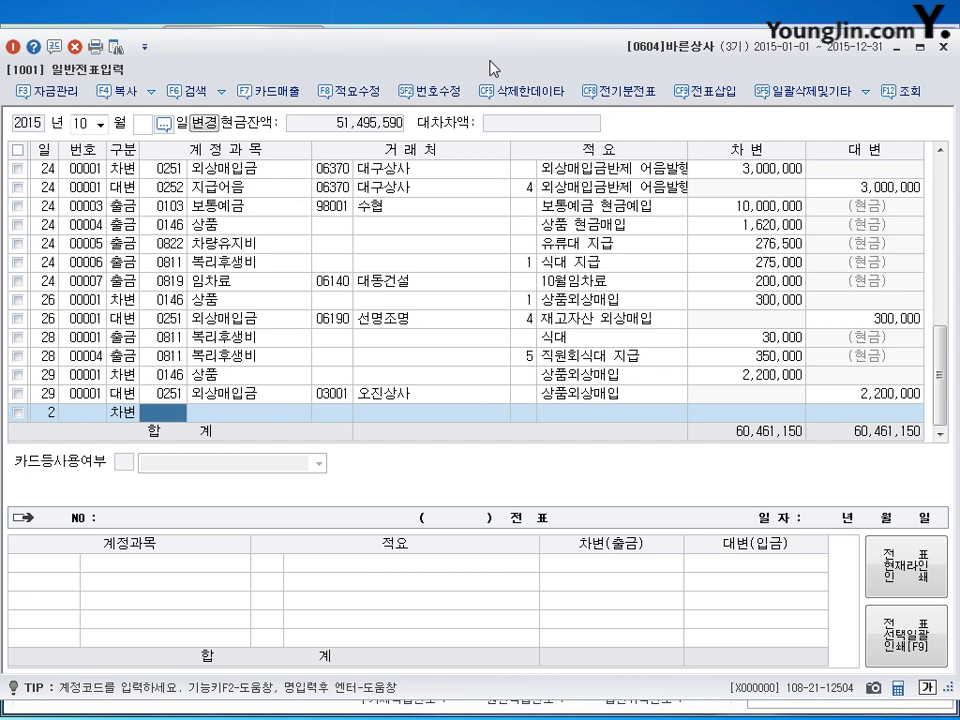
type("0122")
key("Return")
key("Return")
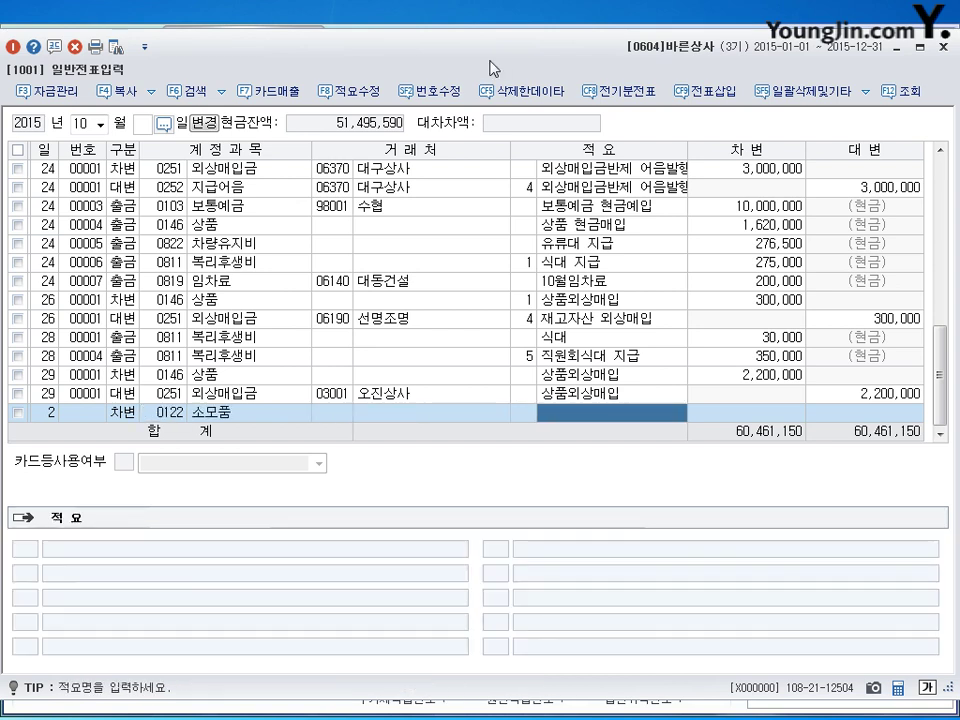
key("Return")
type("2000000")
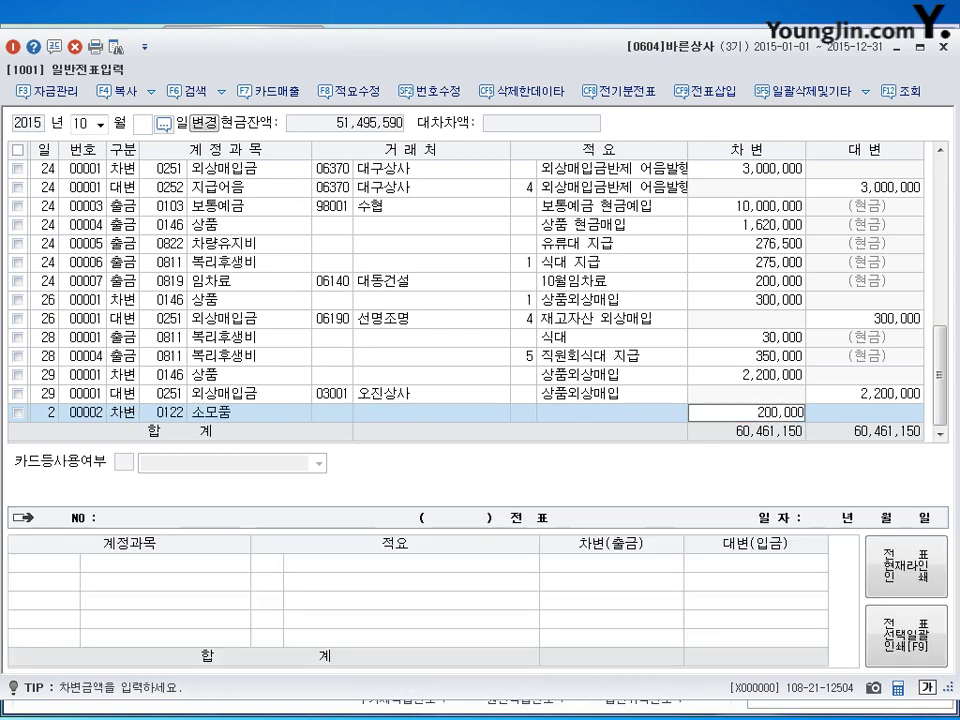
key("Return")
Complete the October 2 voucher with a 대변 line for 당좌예금 (0102) of 200,000
type("40102")
key("Return")
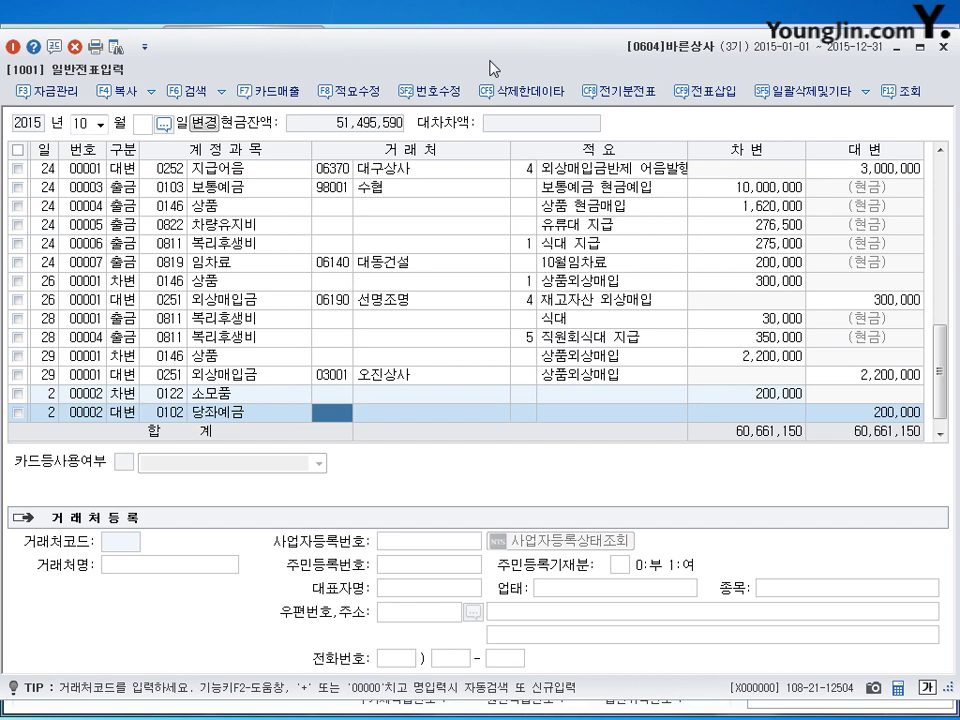
key("Return")
key("Return")
key("Return")
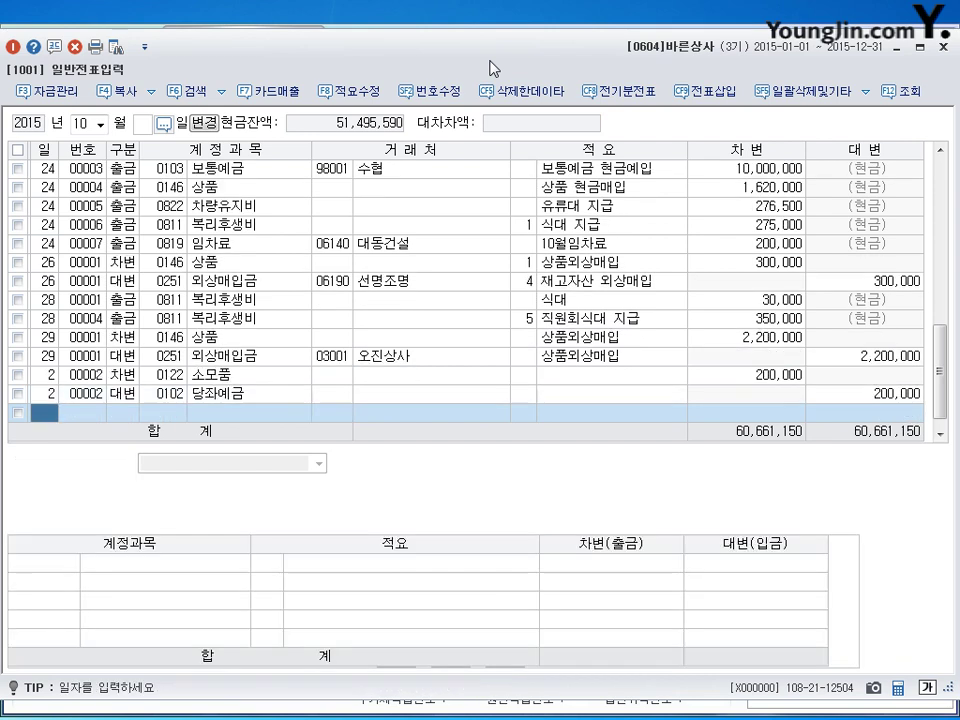
Start an October 4 voucher with a 차변 line for 매출채권처분손실 (0956) of 500,000
type("4")
key("Return")
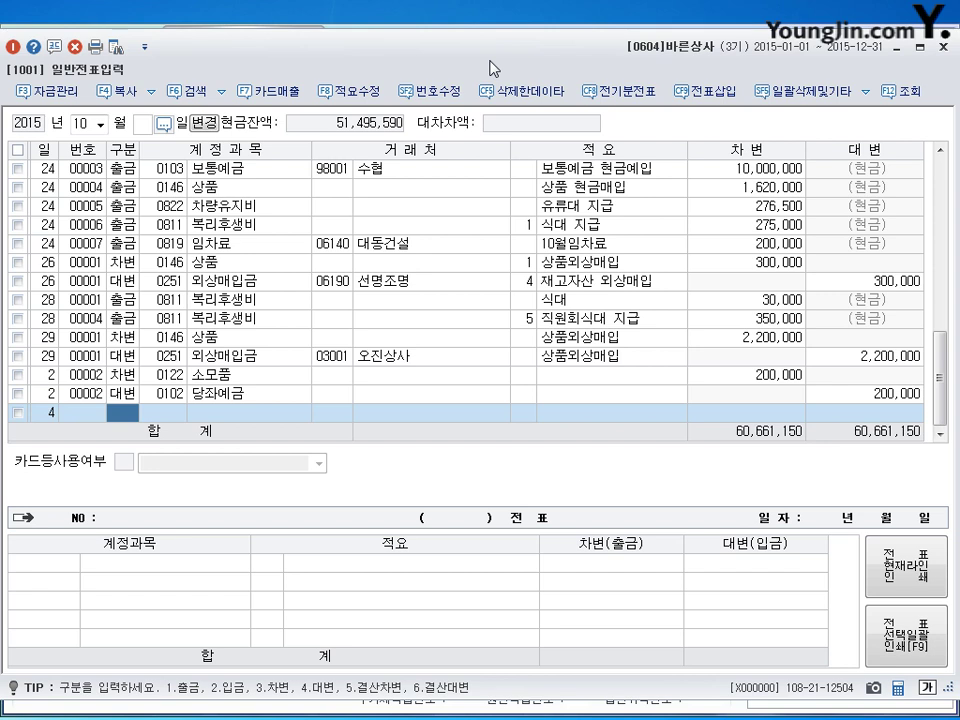
key("3")
key("Return")
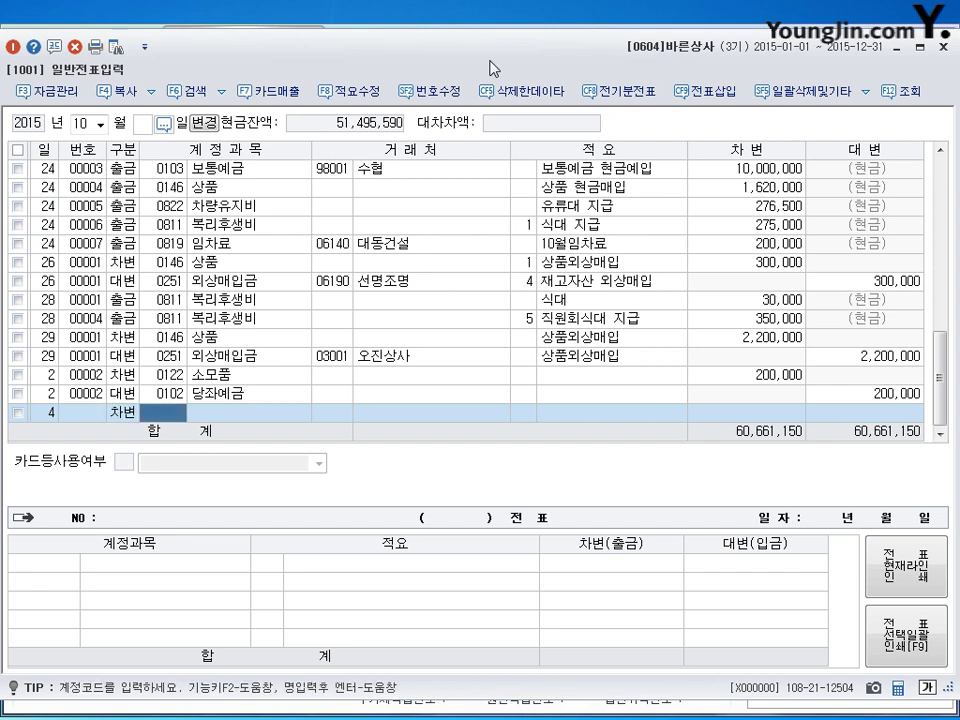
type("0956")
key("Return")
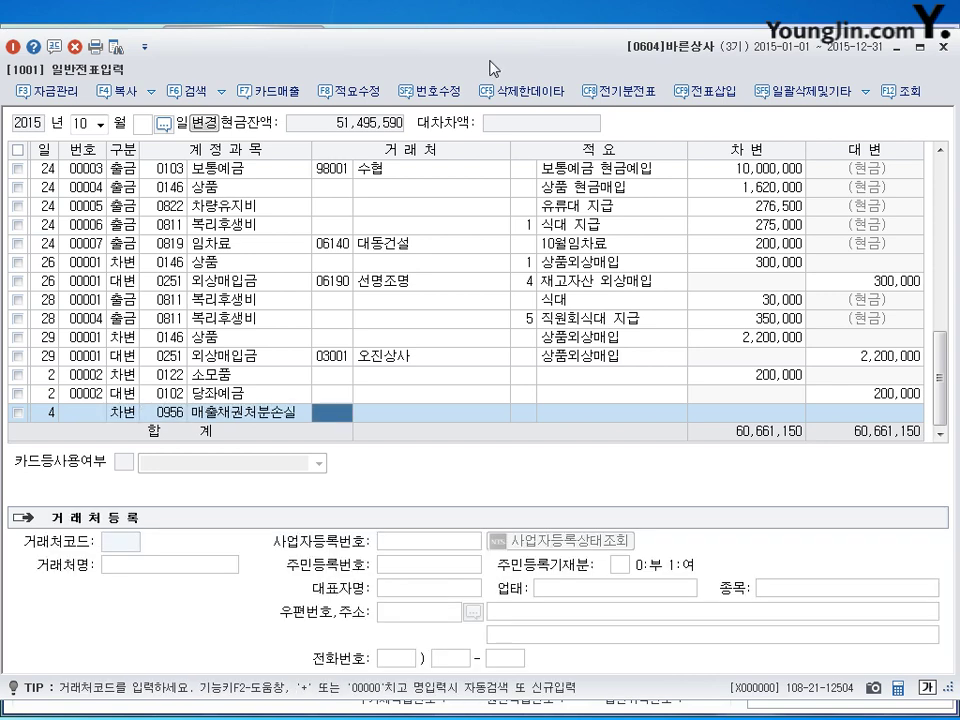
key("Return")
key("Return")
type("500")
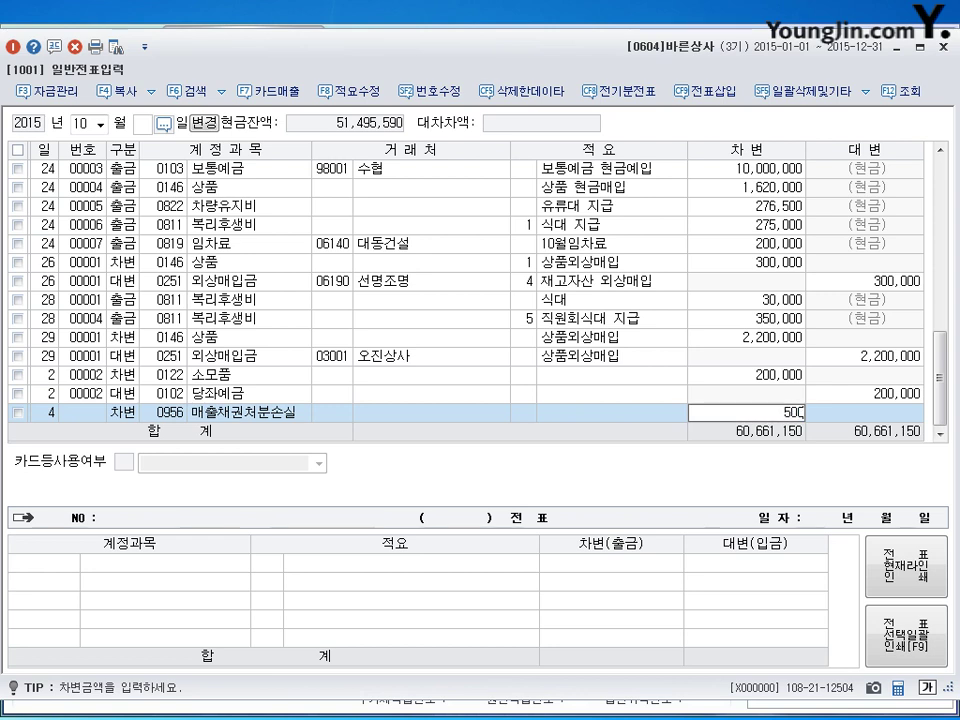
type(",000")
key("Return")
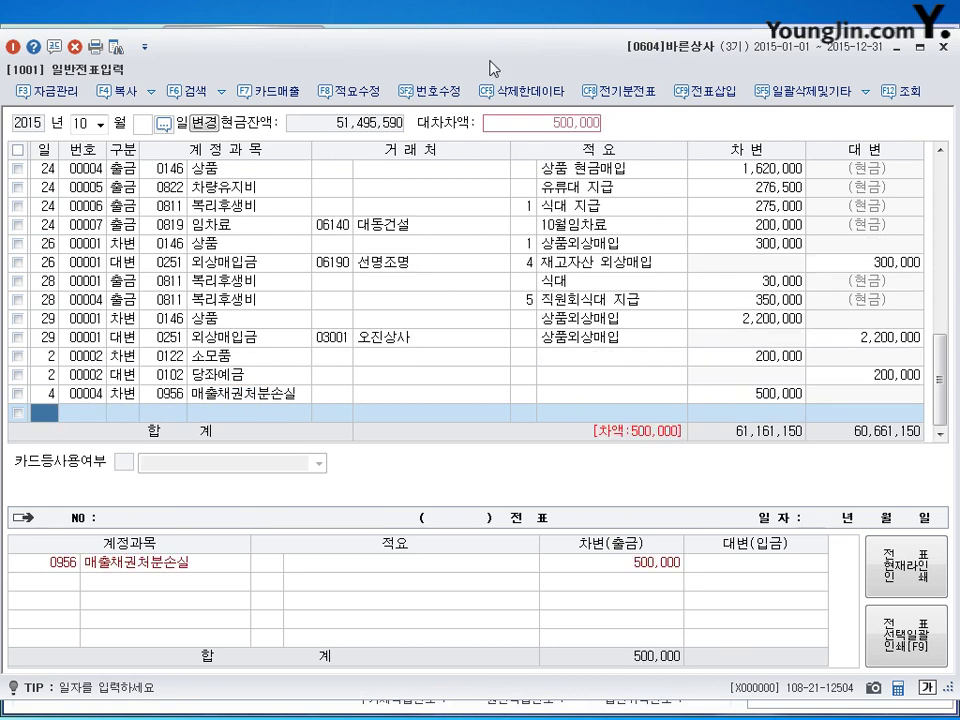
Add a 차변 line for 당좌예금 (0102) of 7,500,000 to the October 4 voucher
type("4")
key("Return")
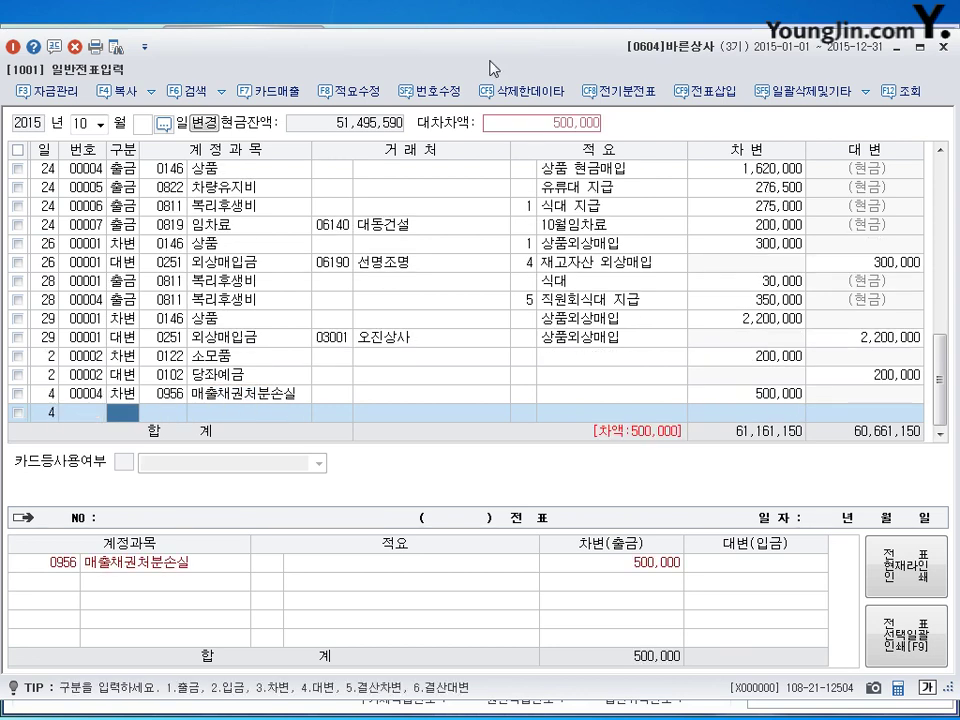
type("3")
key("Return")
type("102")
key("Return")
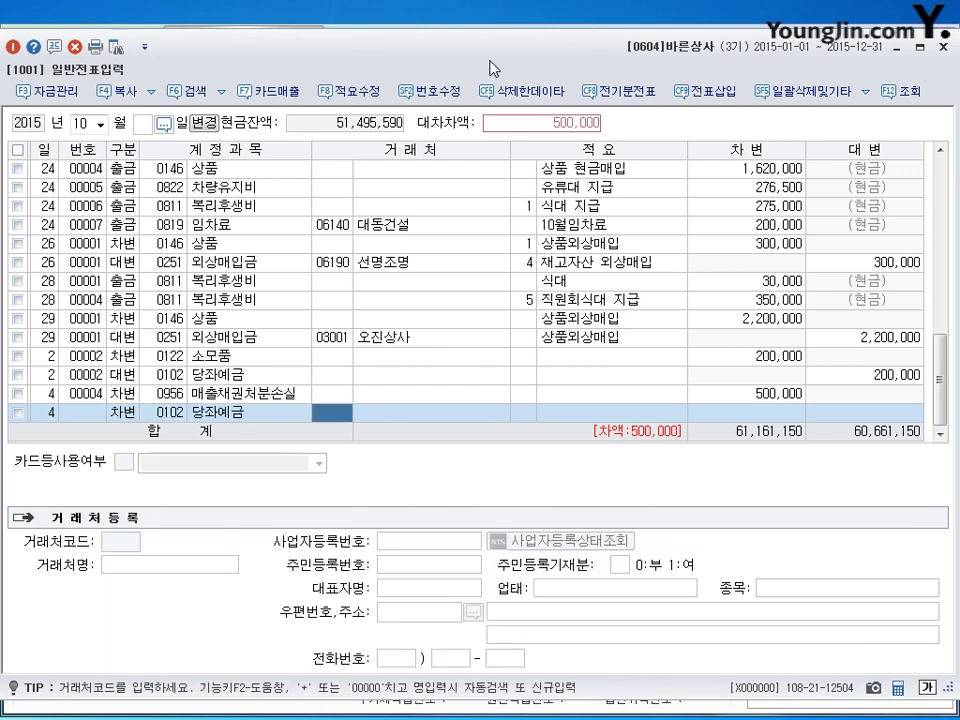
key("Return")
key("Return")
type("7500000")
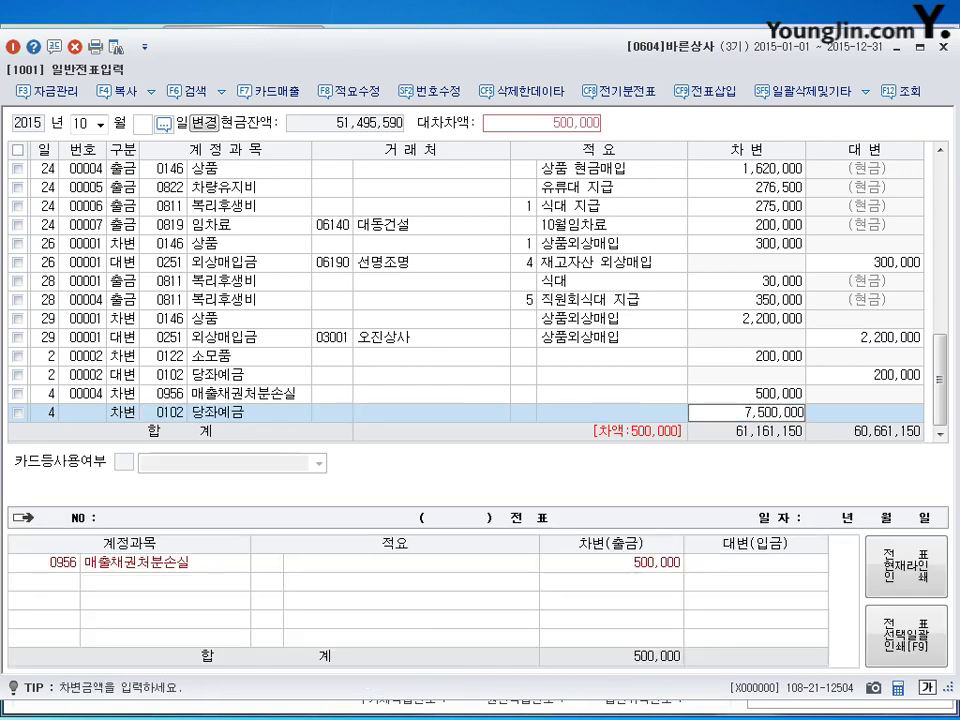
key("Return")
Add a 대변 line for 받을어음 (0110) of 8,000,000 with 실용상사 as 거래처 to the October 4 voucher
type("4")
key("Return")
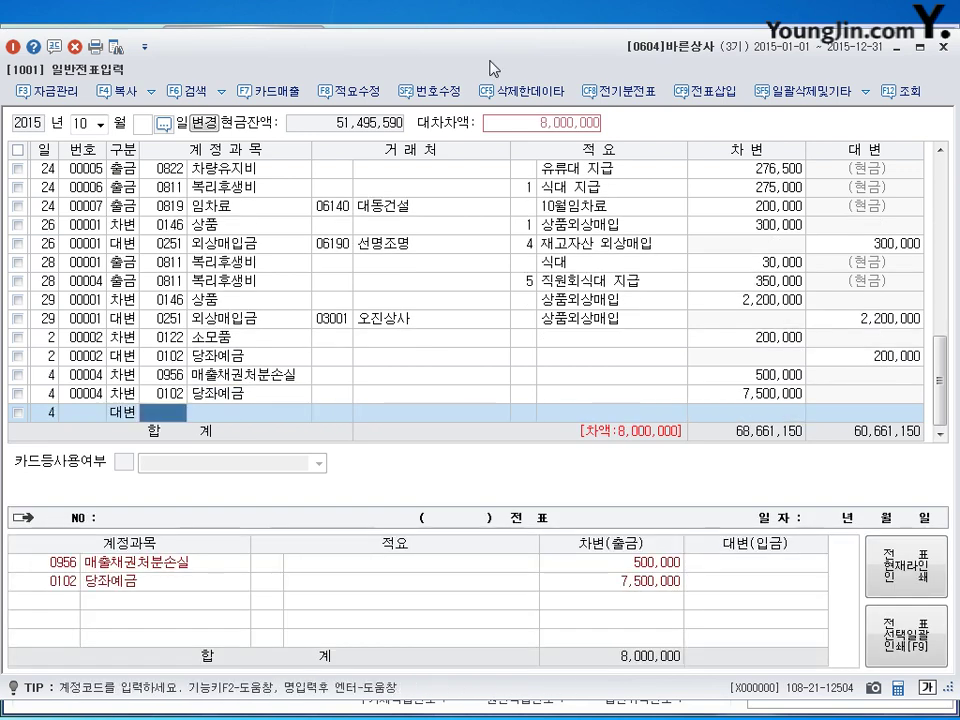
type("110")
key("Return")
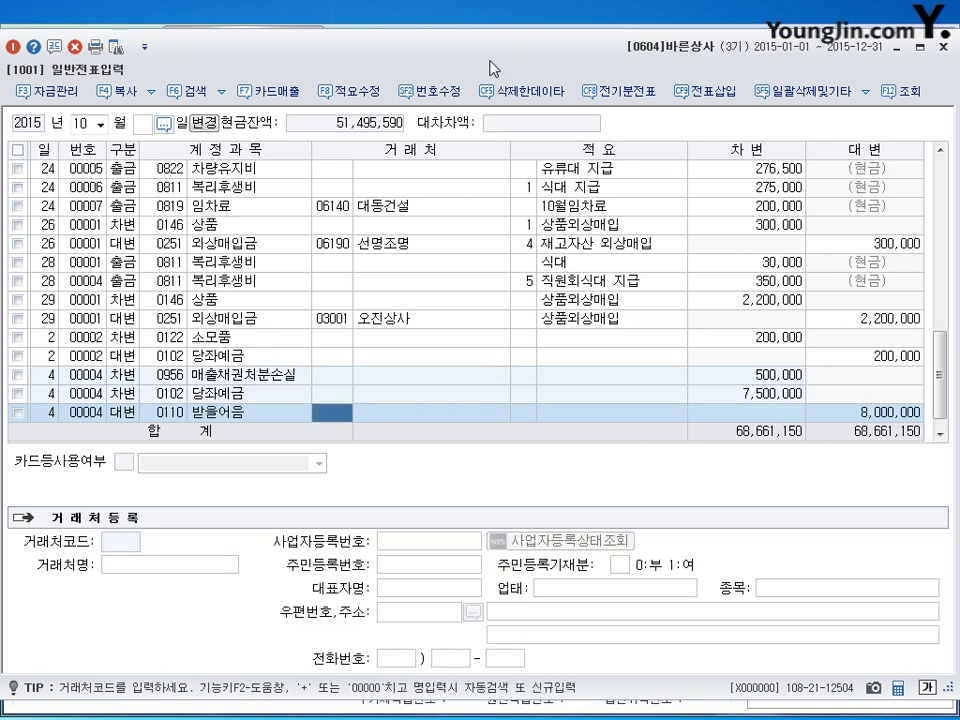
type("실용")
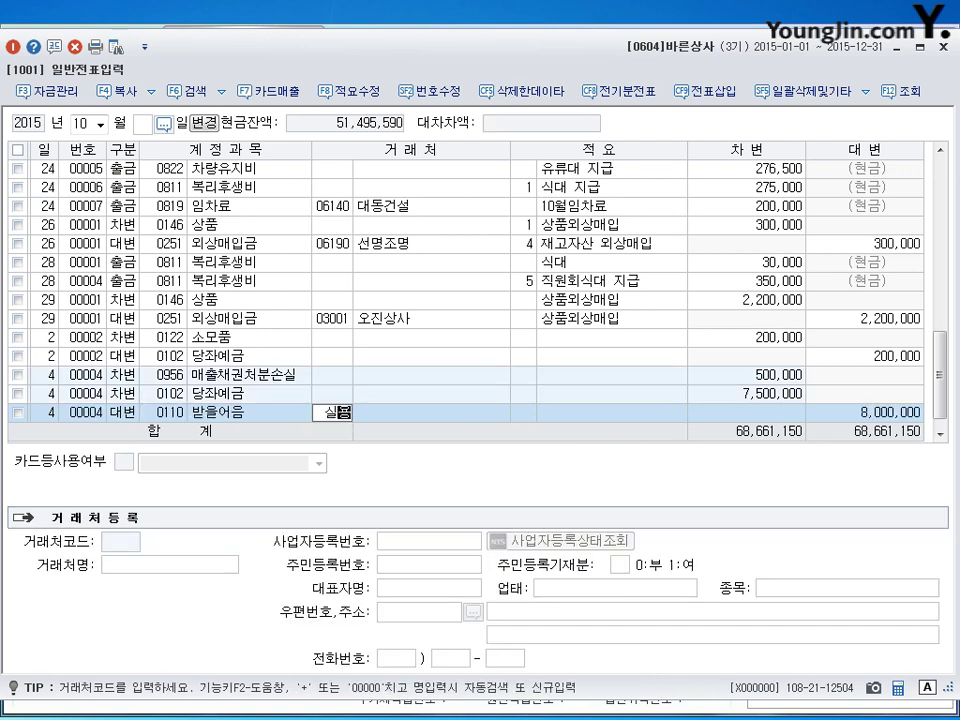
key("Return")
key("Return")
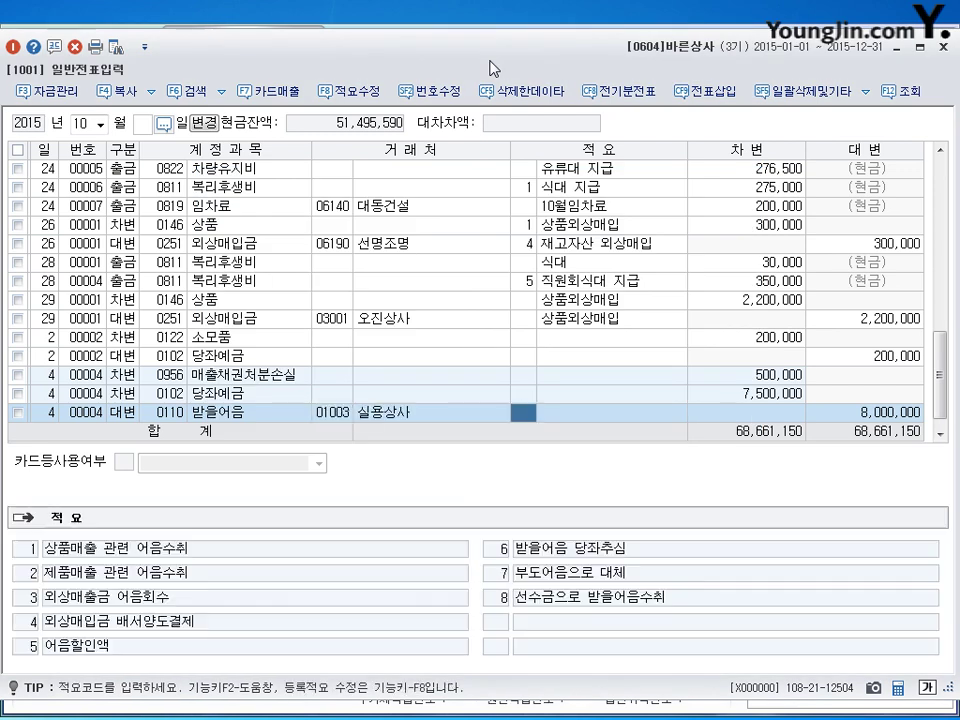
key("Return")
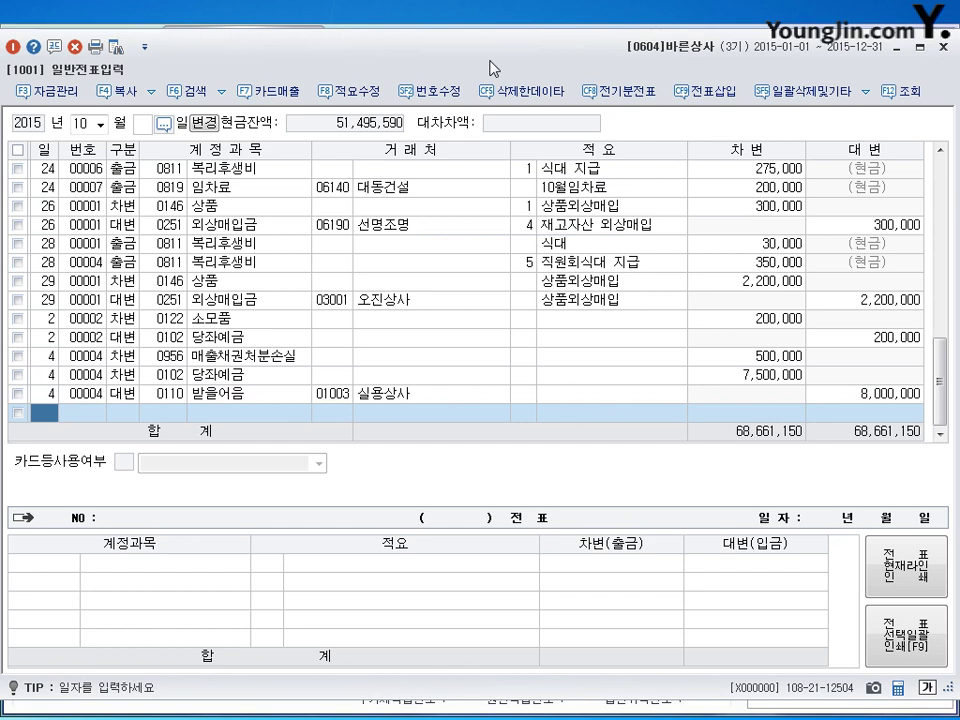
type("12")
key("Return")
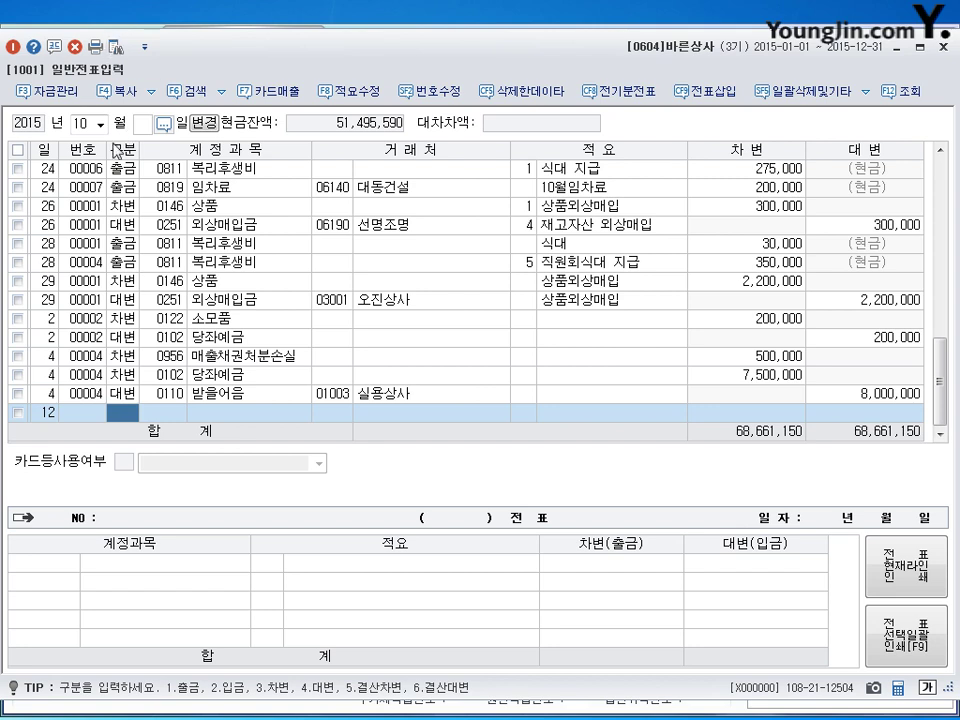
Look up the September 30 vouchers and examine the account and amount of the 가지급금 line
left_click(82, 124)
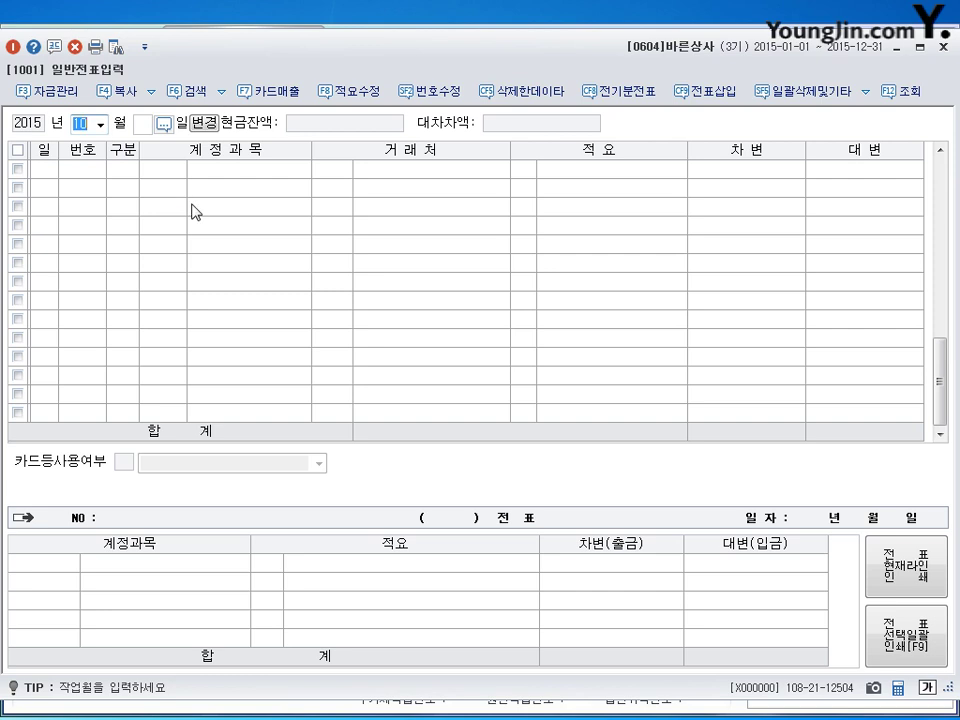
type("9")
key("Return")
type("30")
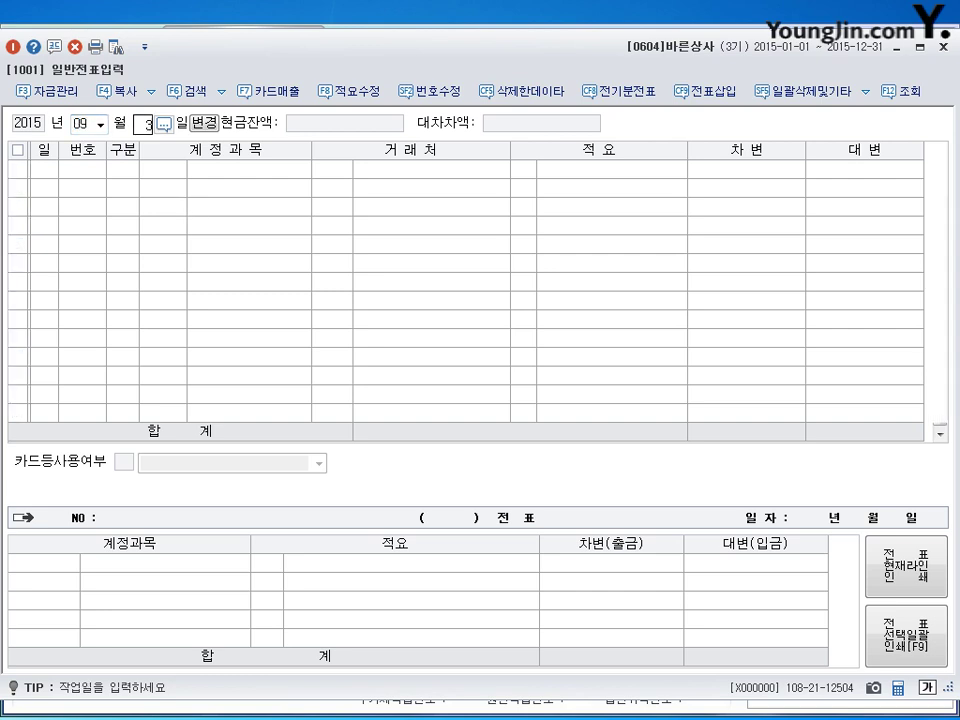
key("Return")
left_click(238, 246)
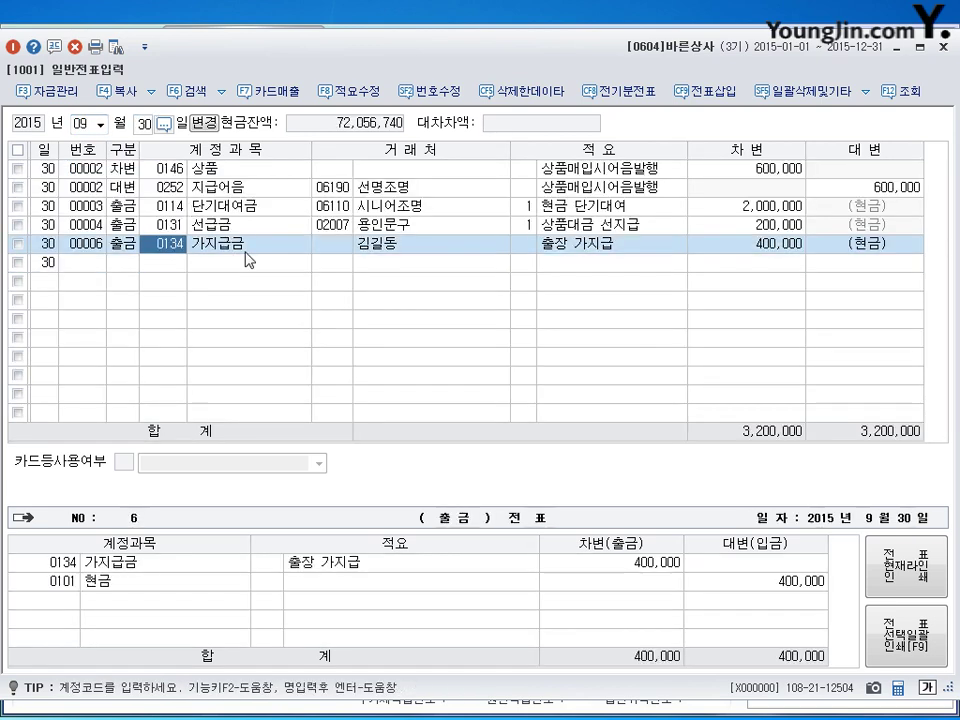
left_click(780, 248)
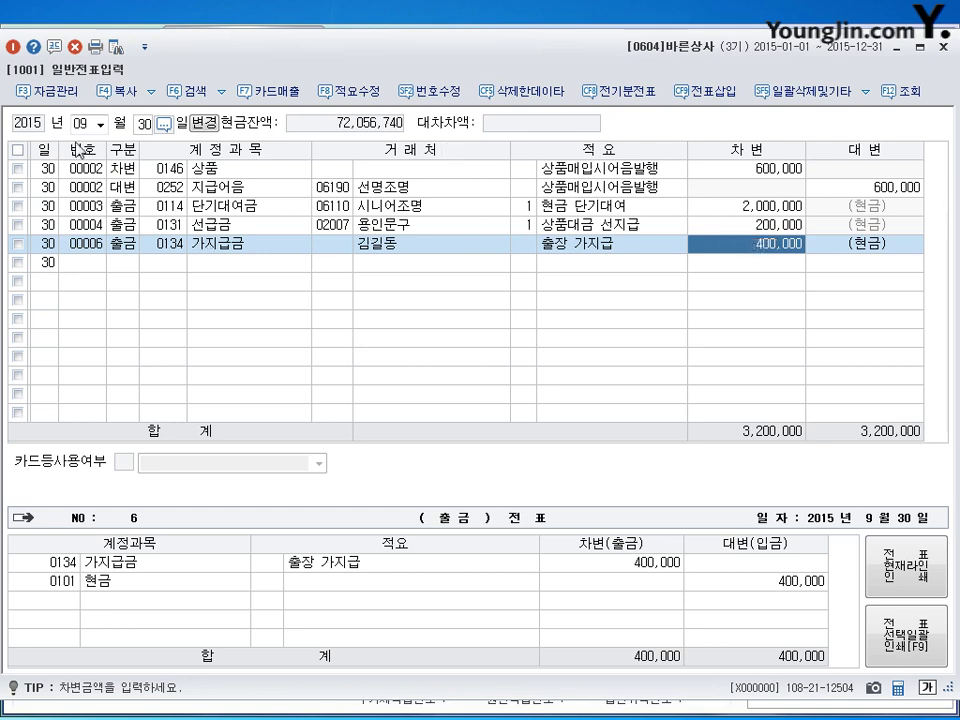
Bring back the voucher list for the whole of October, with no specific day set
left_click(85, 124)
type("1")
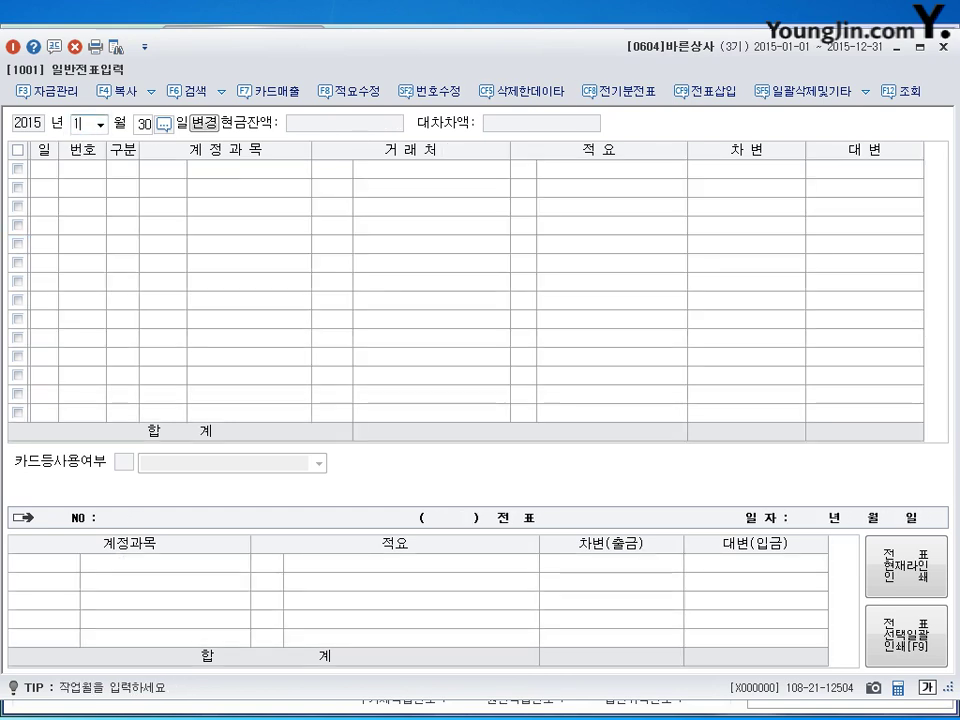
type("0")
key("Return")
key("BackSpace")
key("Return")
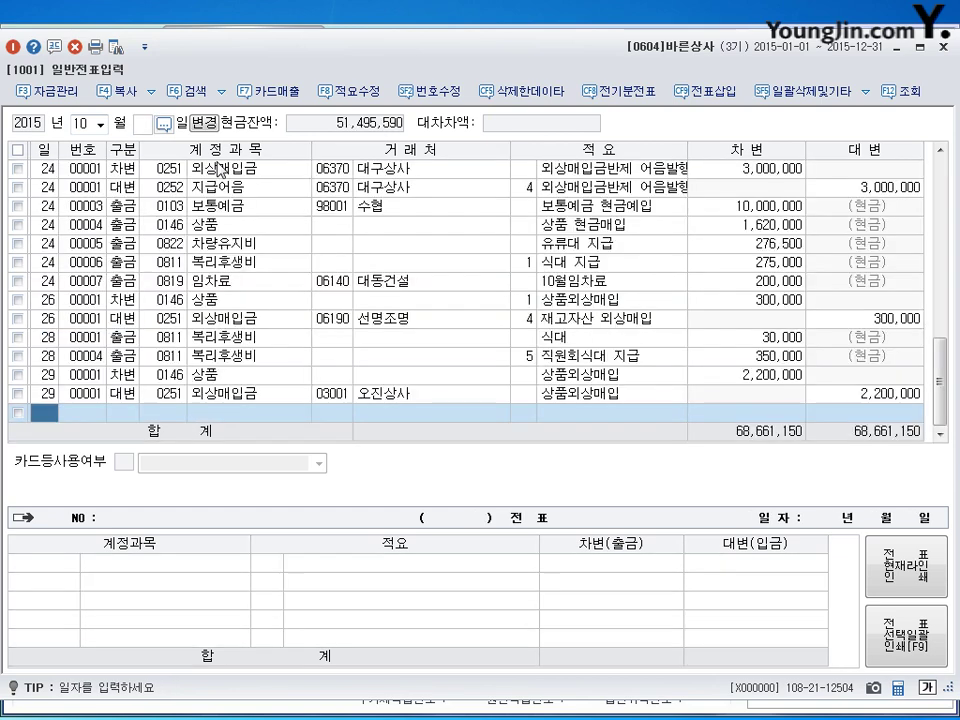
Start an October 12 voucher with a 차변 line for 여비교통비 (0812) of 350,000
type("12")
key("Return")
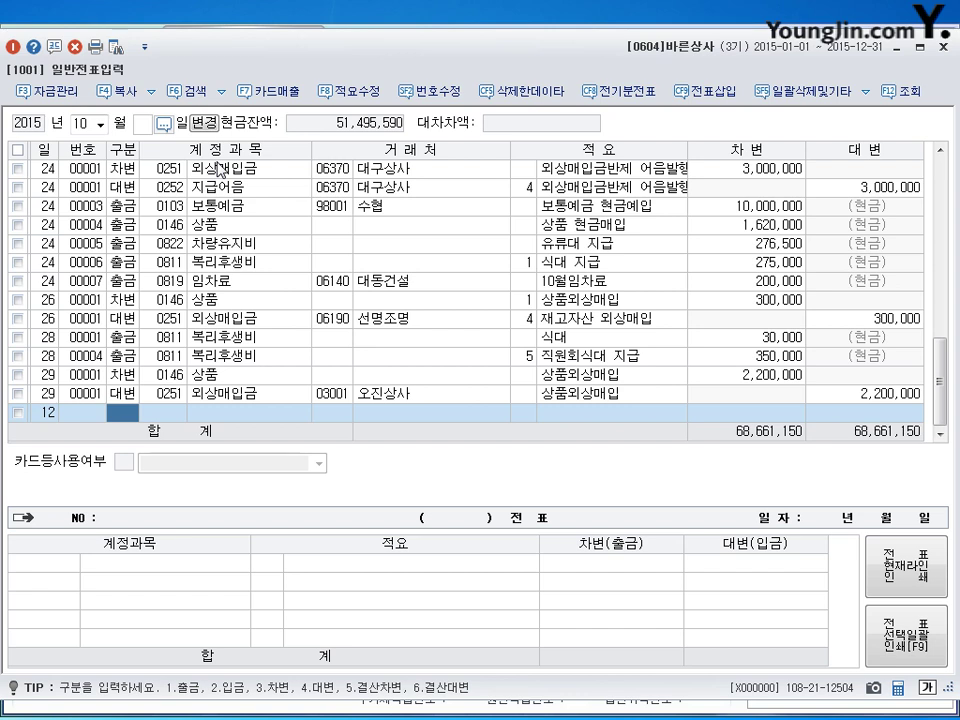
type("3")
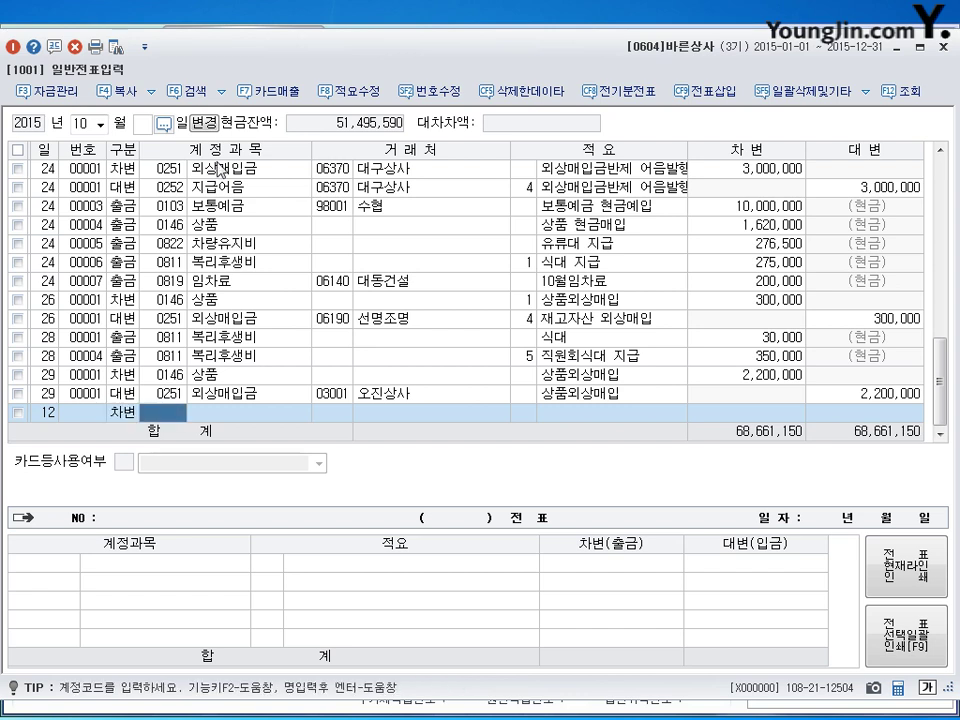
type("0812")
key("Return")
key("Return")
key("Return")
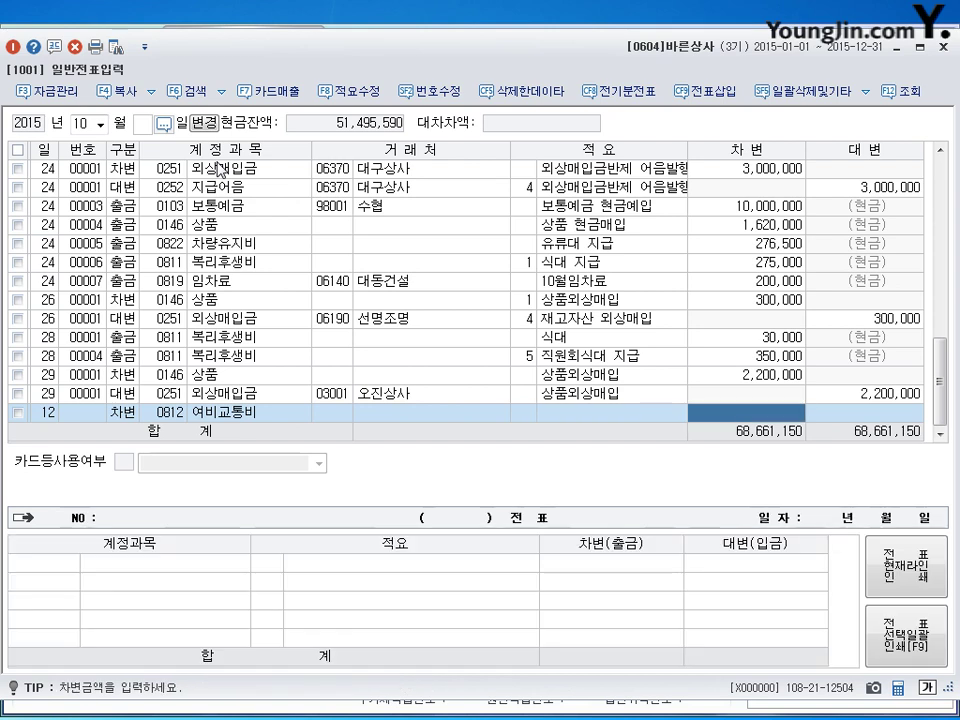
type("3500000")
key("Return")
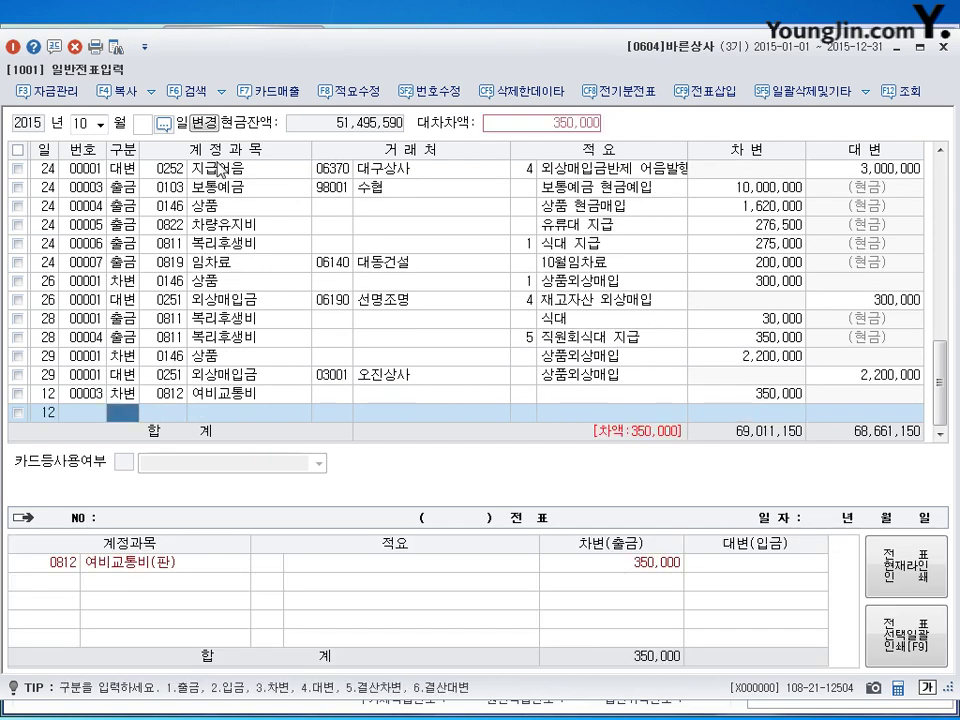
Add a 차변 line for 현금 (0101) of 50,000 to the October 12 voucher
type("3")
key("Return")
type("0101")
key("Return")
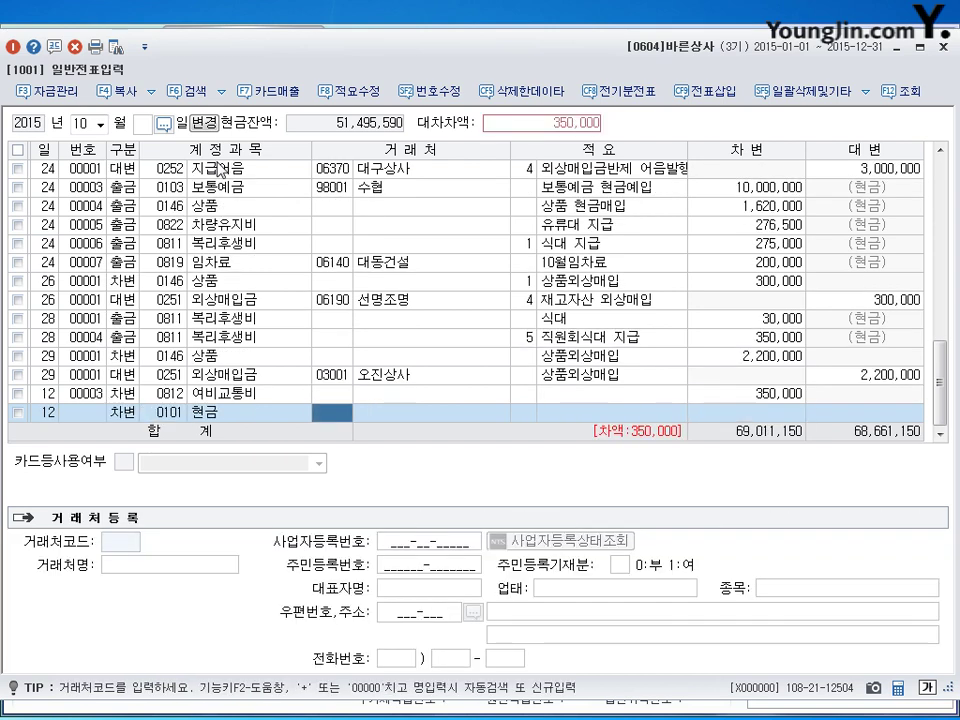
key("Return")
key("Return")
type("50000")
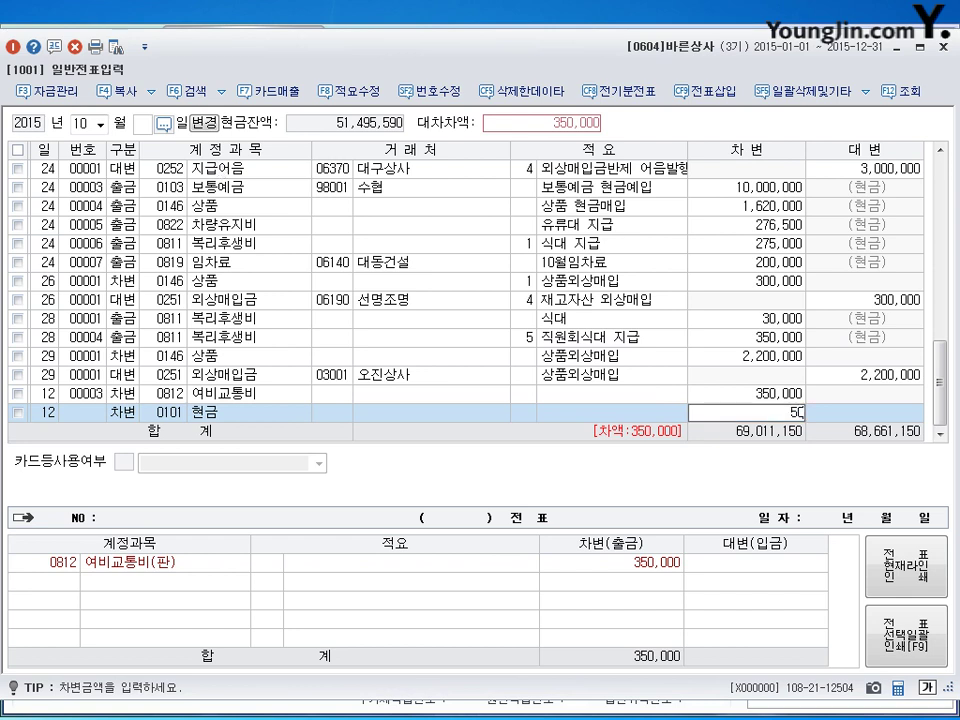
key("Return")
key("Return")
Complete the October 12 voucher with a 대변 line for 가지급금 (0134) of 400,000
type("4")
key("Return")
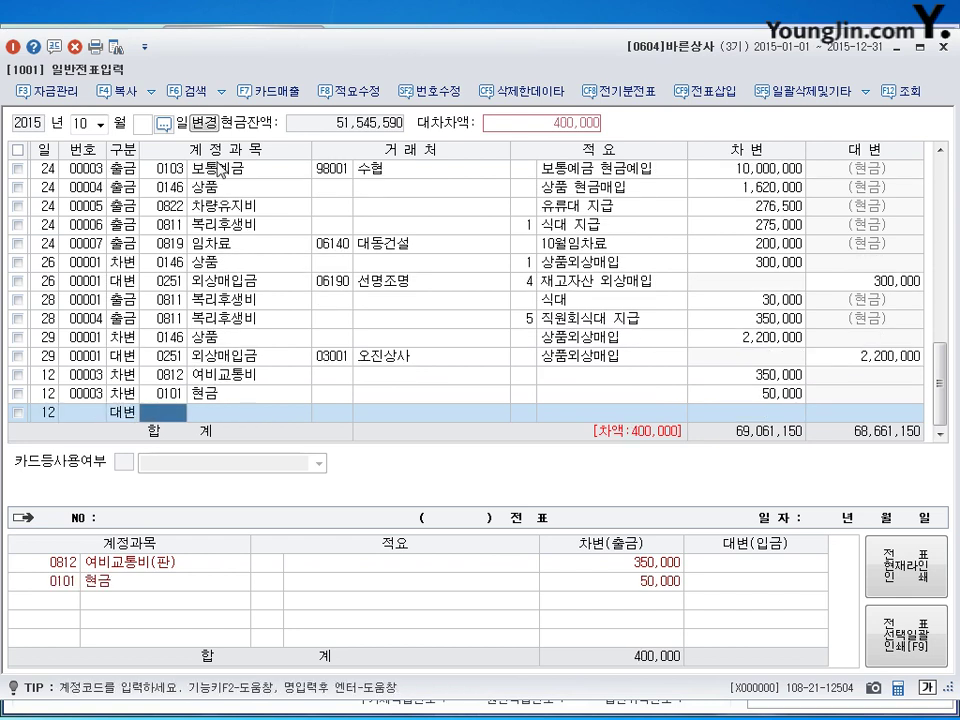
type("134")
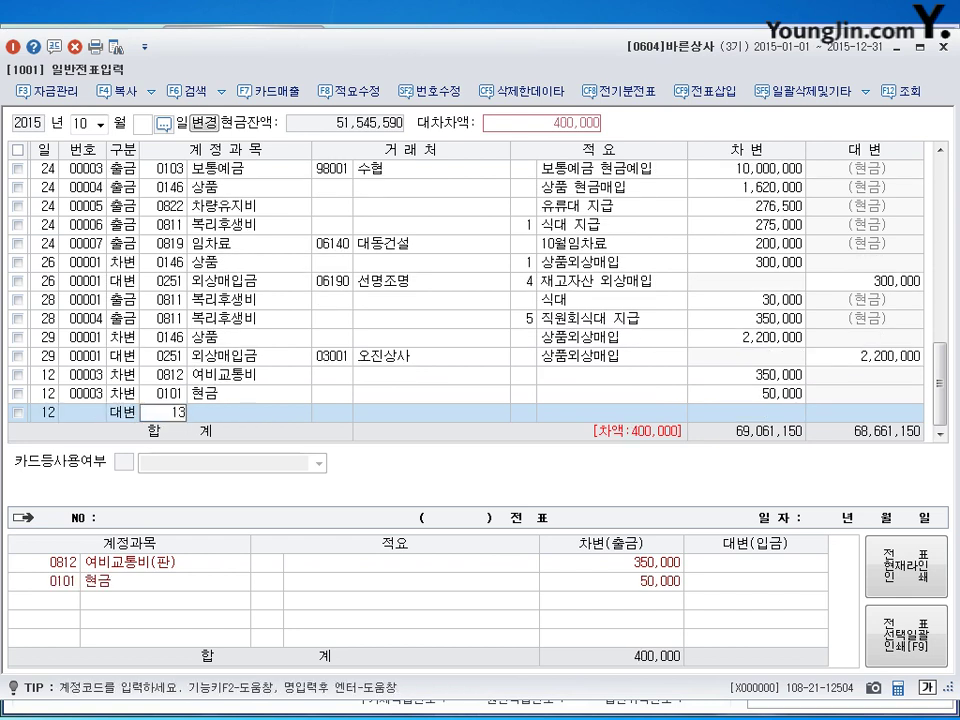
key("Return")
key("Return")
key("Return")
key("Return")
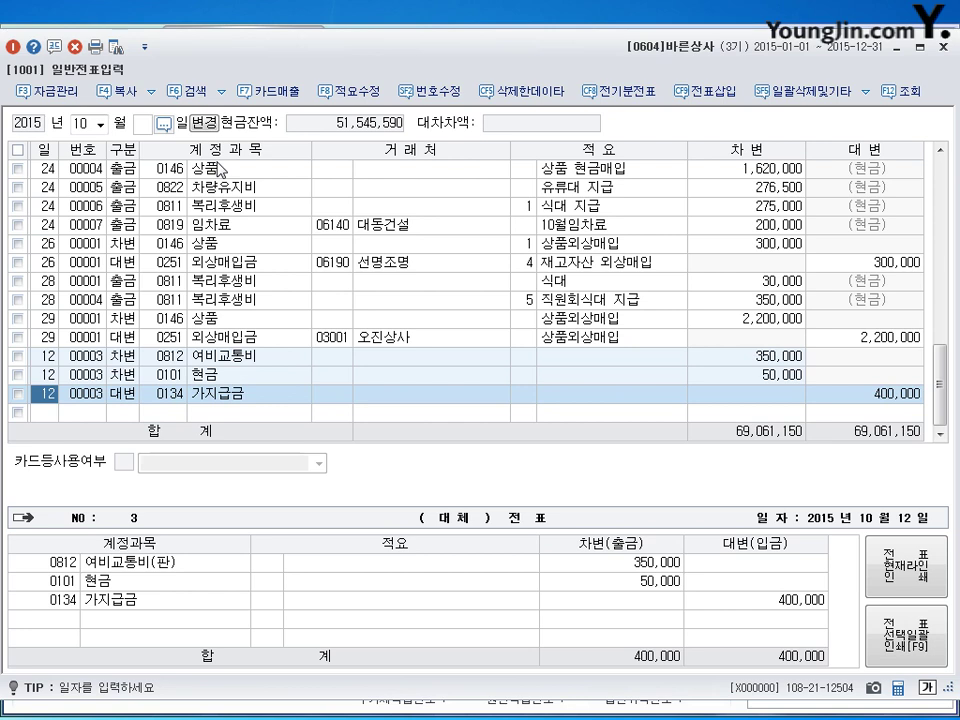
Start an October 15 voucher with a 차변 line for 지급어음 (0252) of 900,000 and 동양상사 as 거래처
key("Down")
type("15")
key("Return")
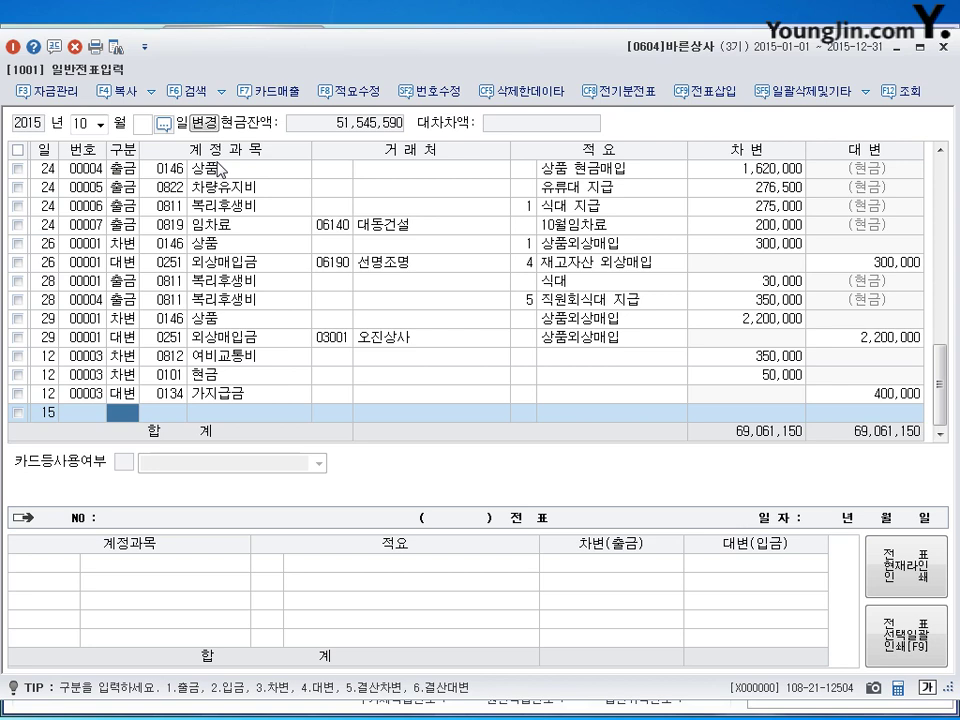
type("3252")
key("Return")
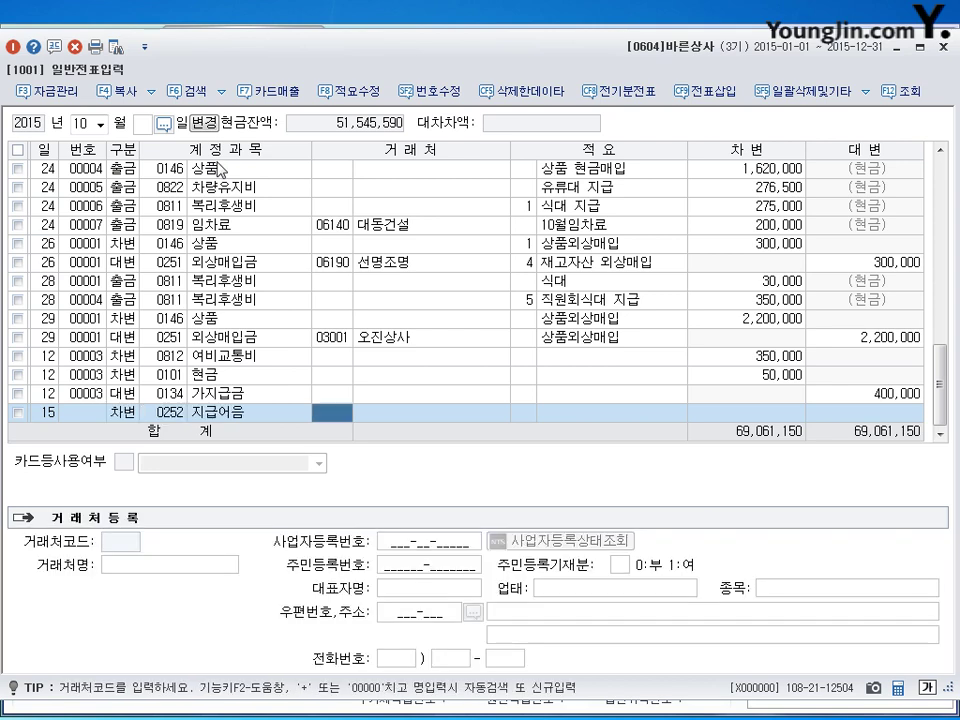
type("동아")
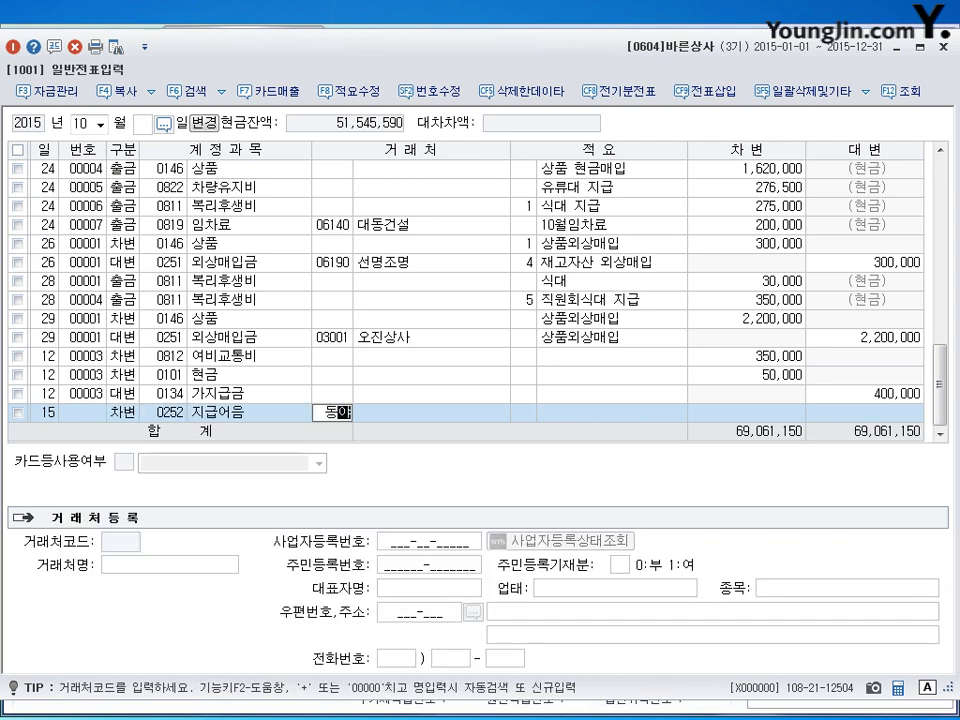
key("Return")
key("Return")
key("Return")
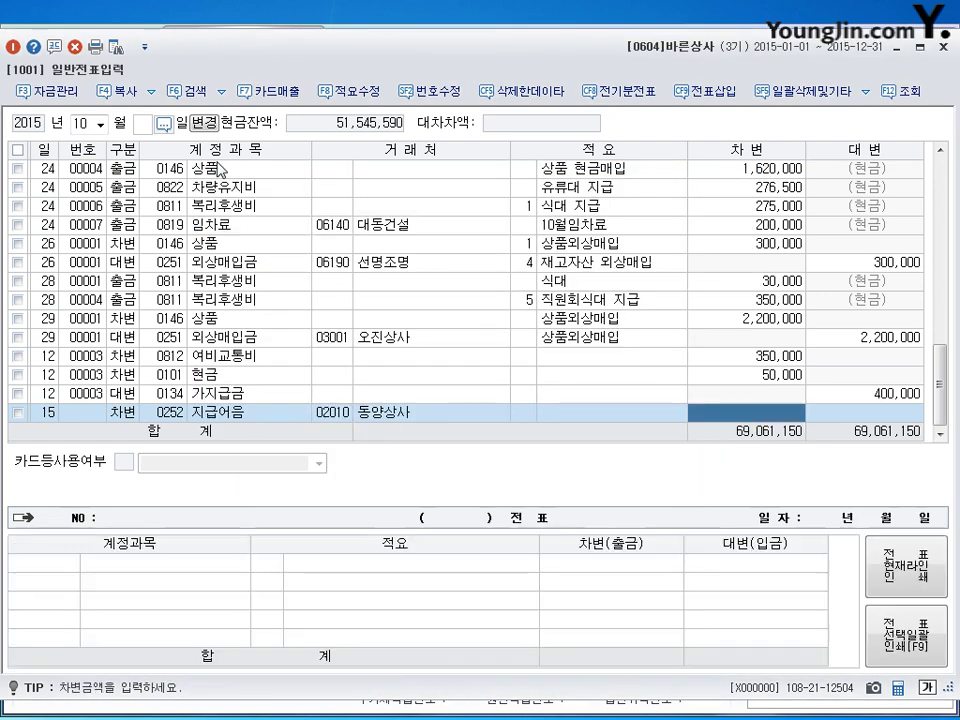
type("9000000")
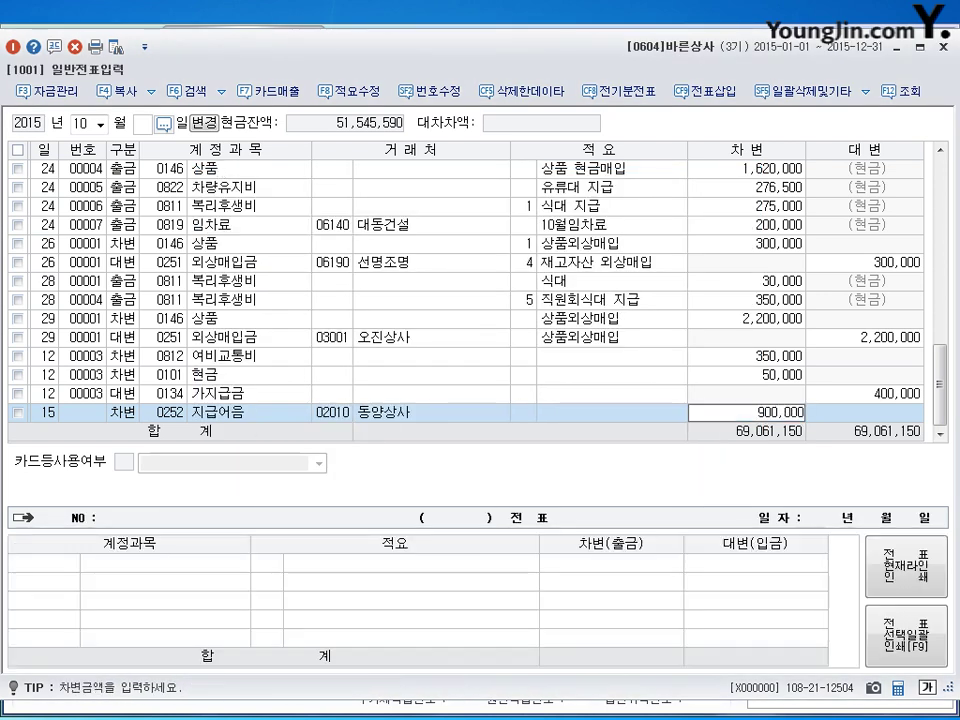
key("Return")
Complete the October 15 voucher with a 대변 line for 보통예금 (0103) of 900,000
type("4")
key("Return")
type("103")
key("Return")
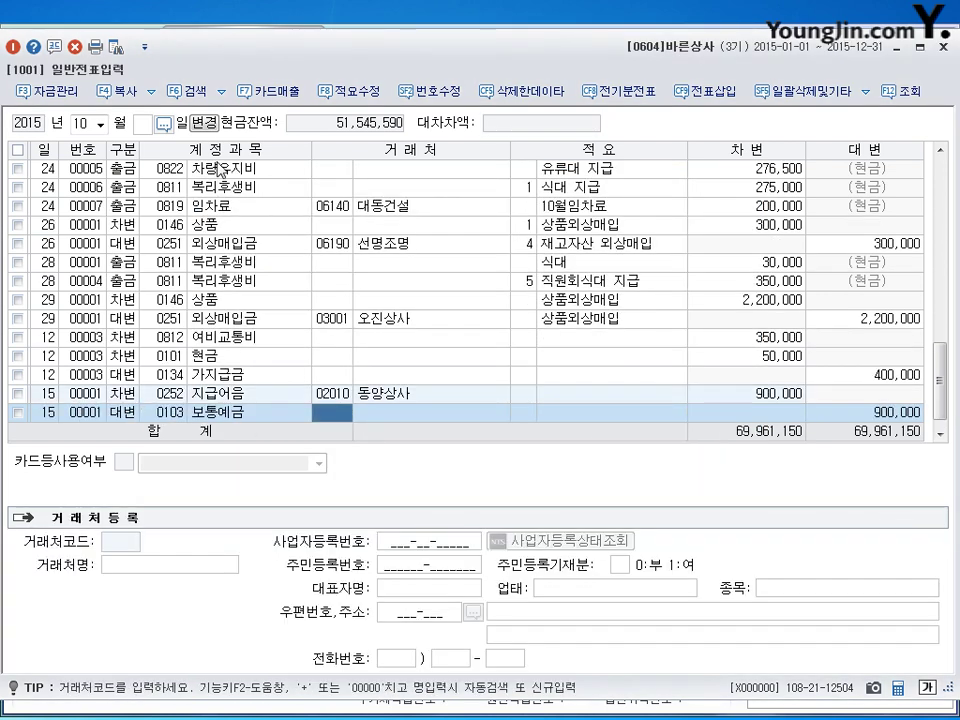
key("Return")
key("Return")
key("Return")
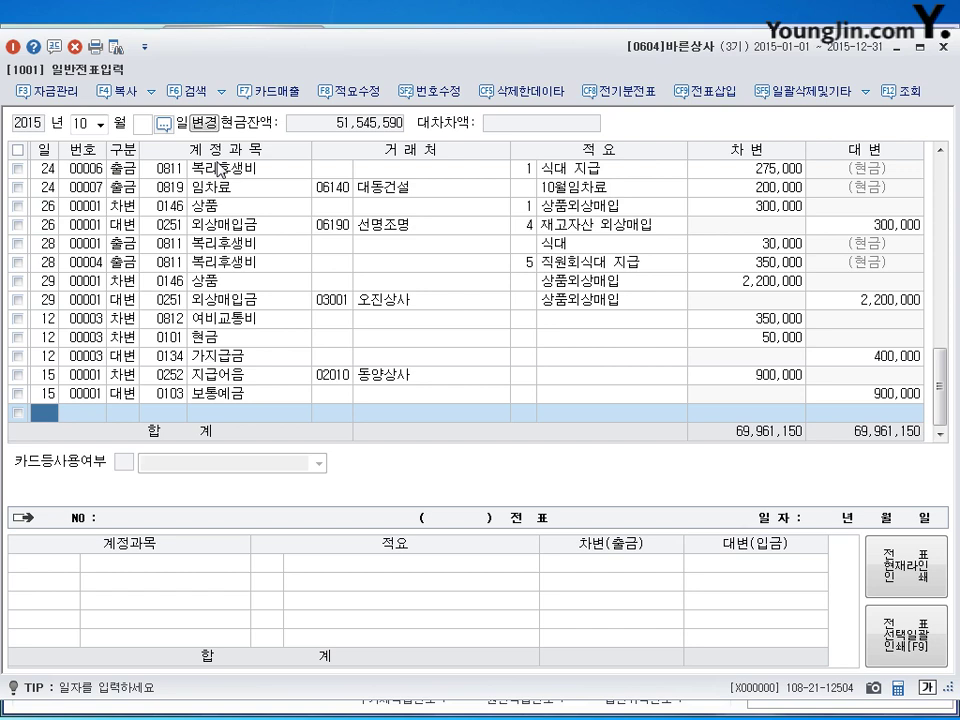
Enter an October 16 출금 voucher for 통신비 (0814) of 6,300
type("16")
key("Return")
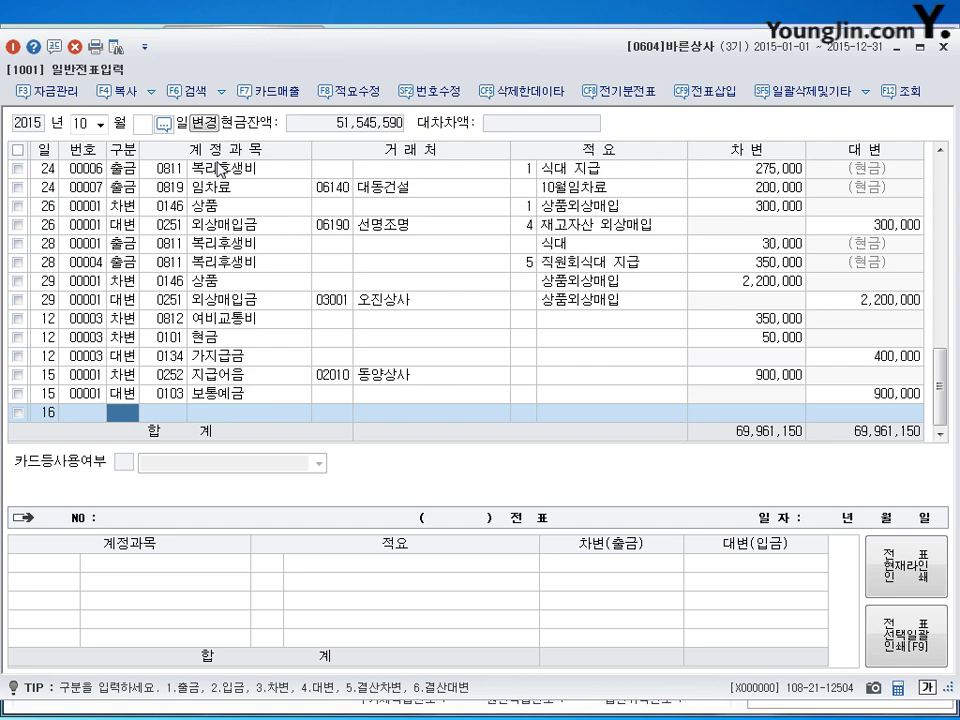
type("1")
key("Return")
type("81")
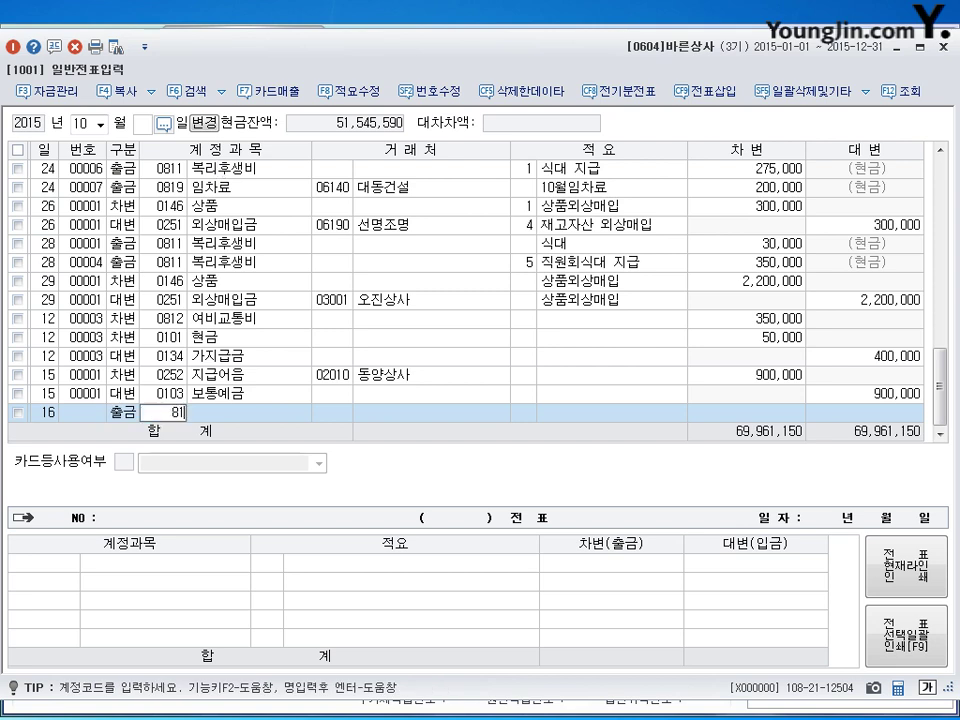
type("4")
key("Return")
key("Return")
key("Return")
type("6,3")
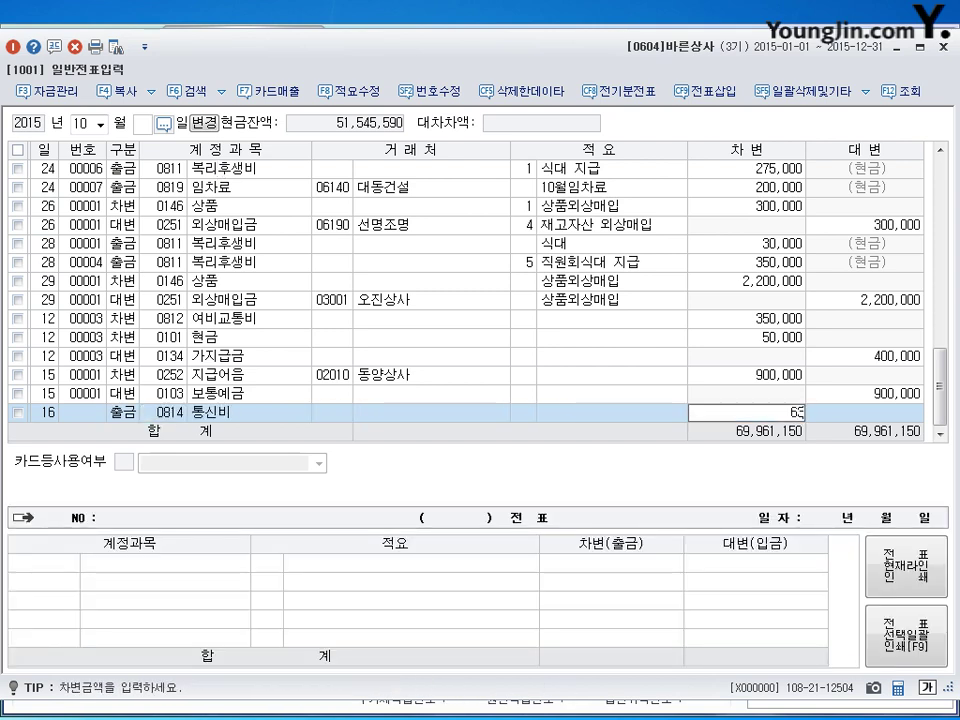
type("00")
key("Return")
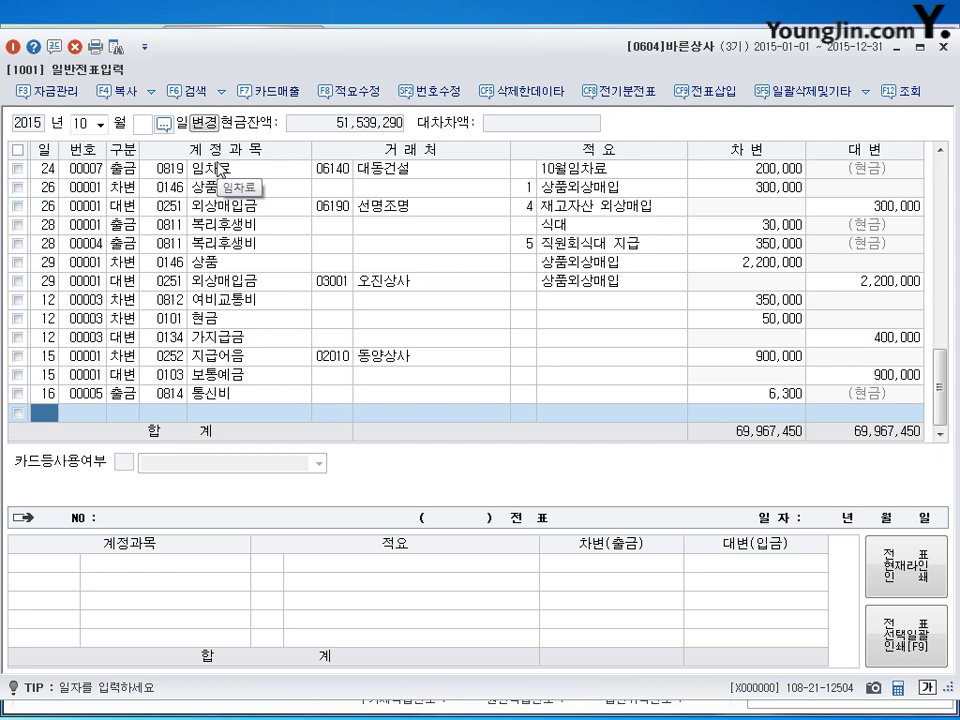
Start a new voucher line dated October 20
type("22")
key("Return")
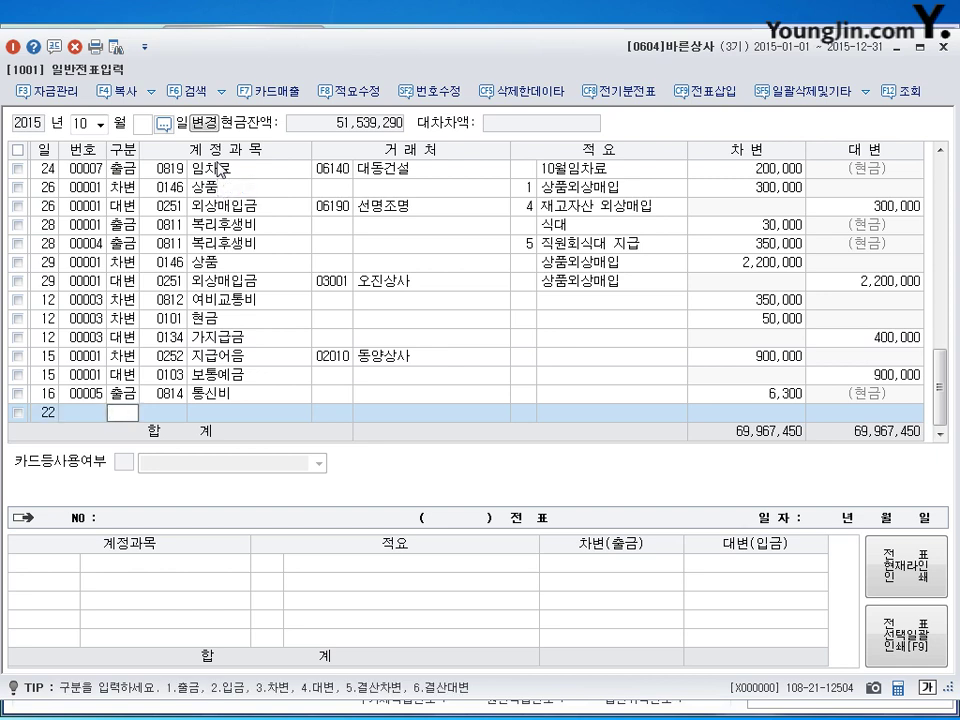
key("shift+Tab")
type("20")
key("Return")
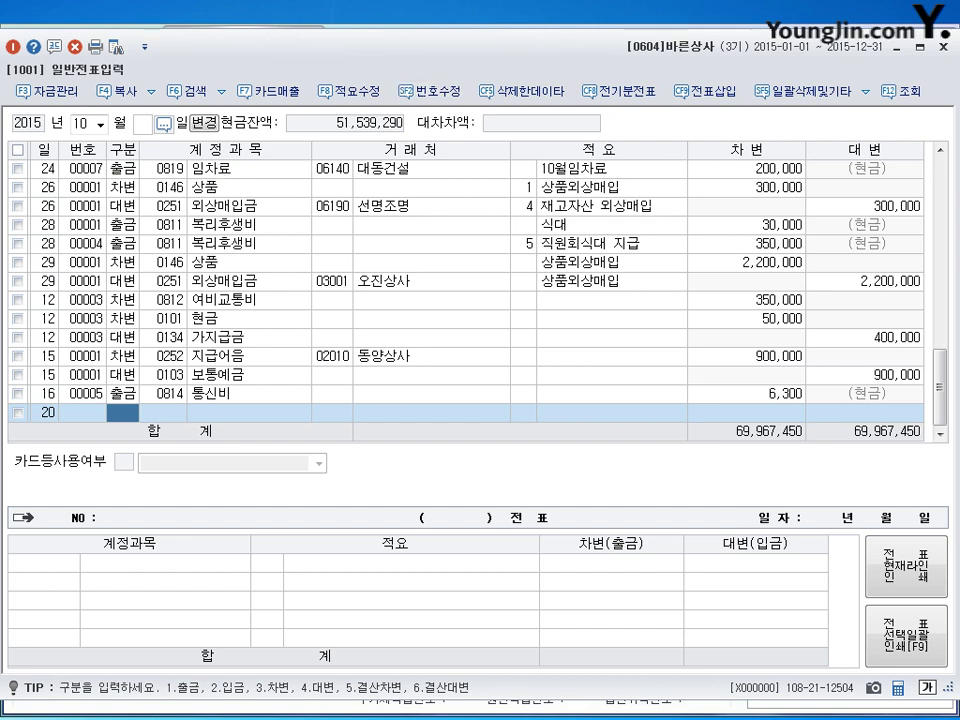
Examine the account and amount of the October 6 선수금 line for 하나상사, and return to the October 20 line
left_click_drag(940, 390, 940, 238)
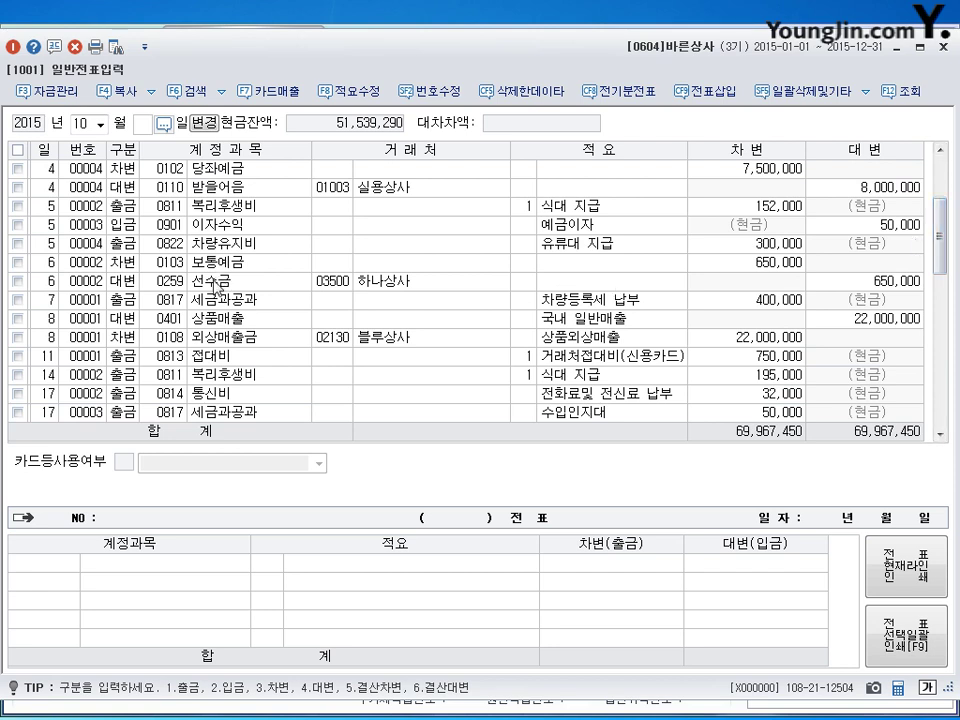
left_click(165, 281)
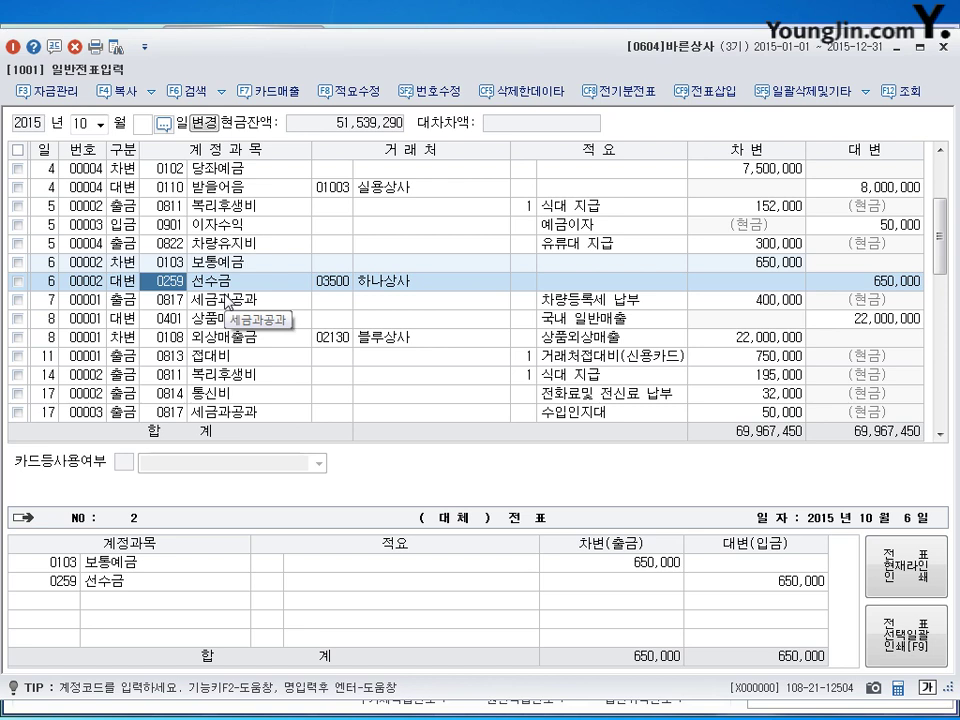
left_click(880, 282)
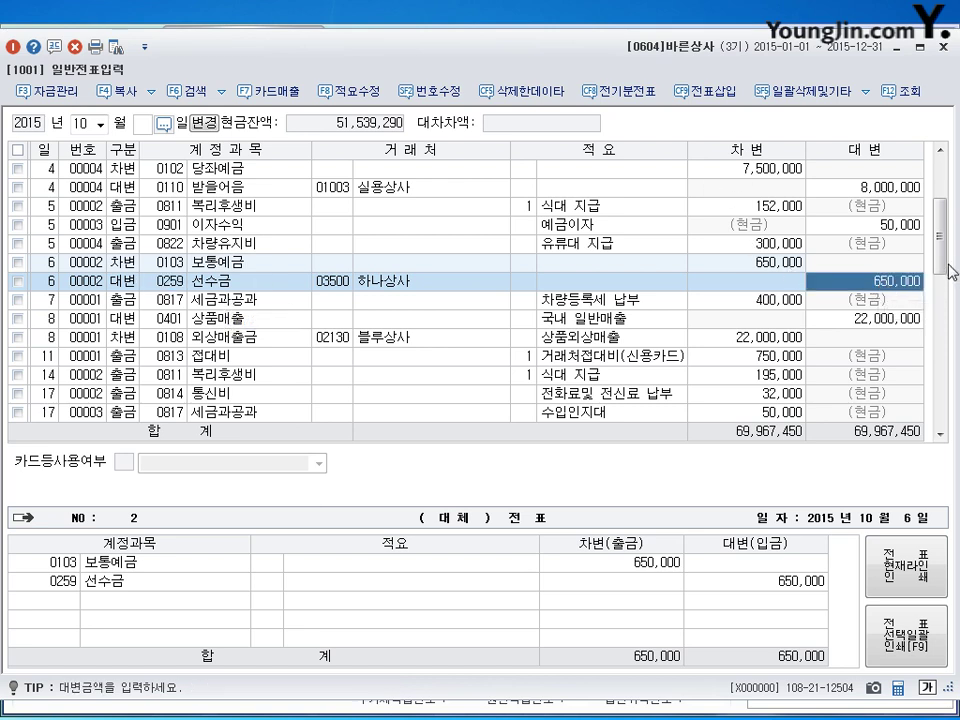
left_click_drag(945, 206, 948, 405)
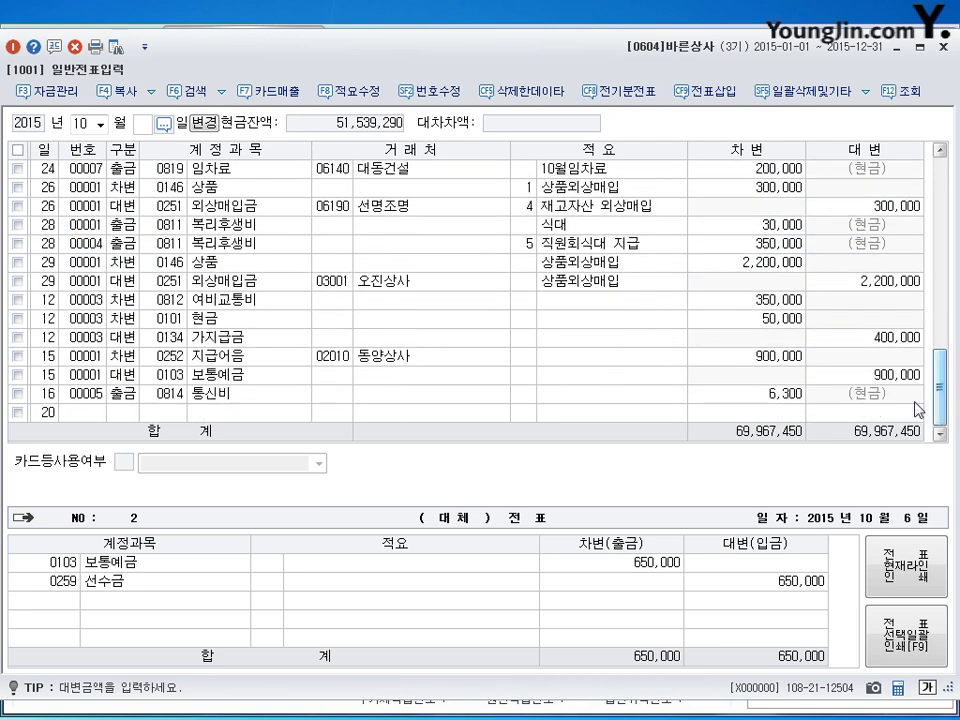
left_click(128, 414)
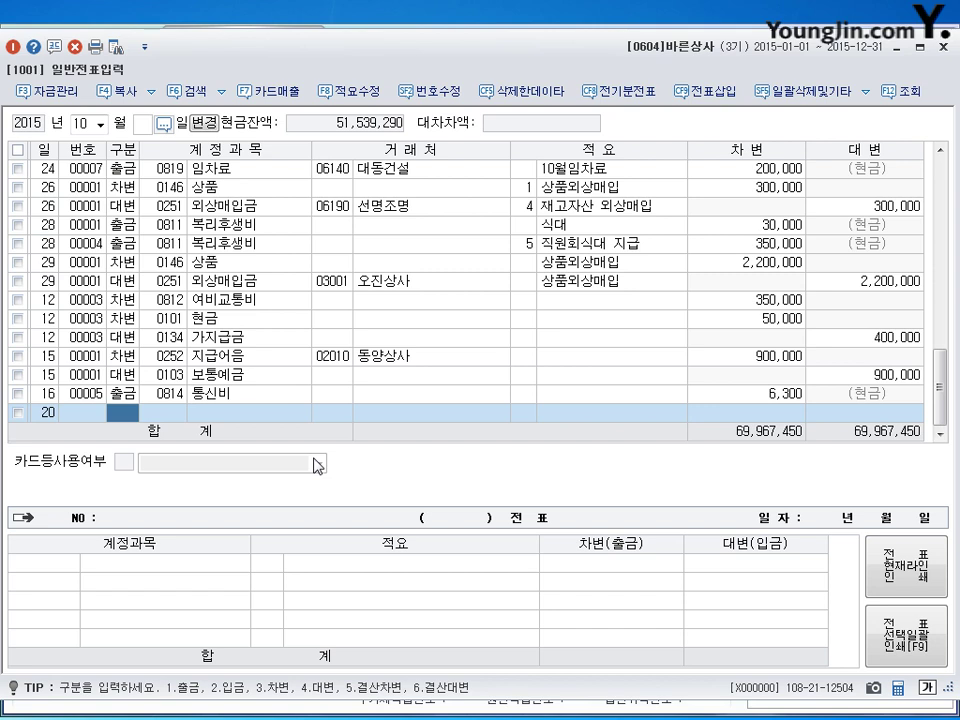
Make the October 20 line a 차변 entry for 선수금 (0259)
type("3")
key("Return")
type("259")
key("Return")
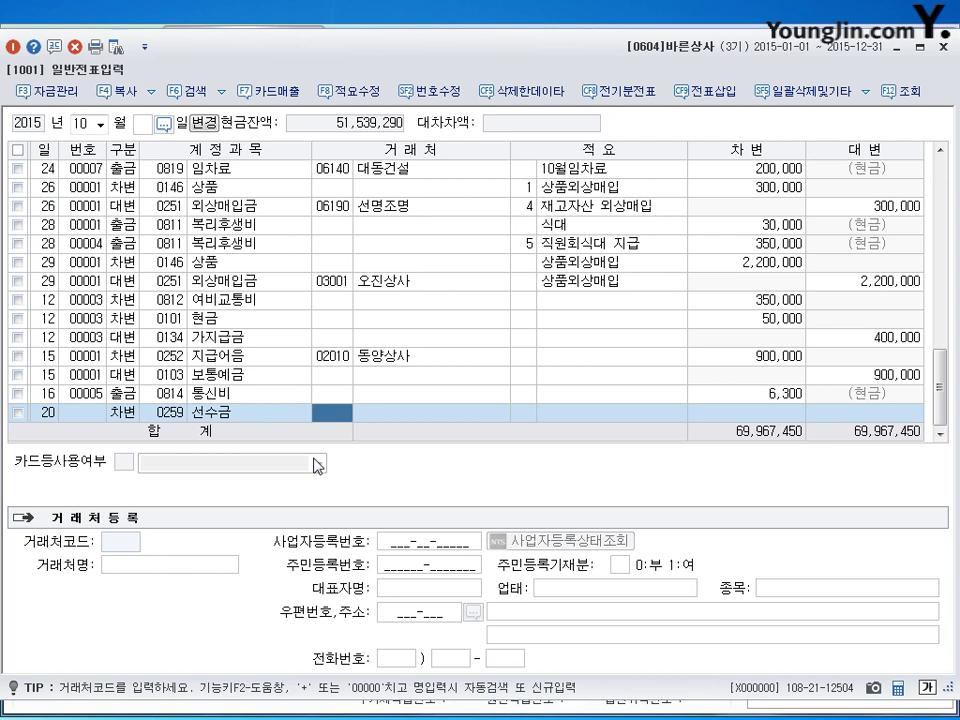
type("하나")
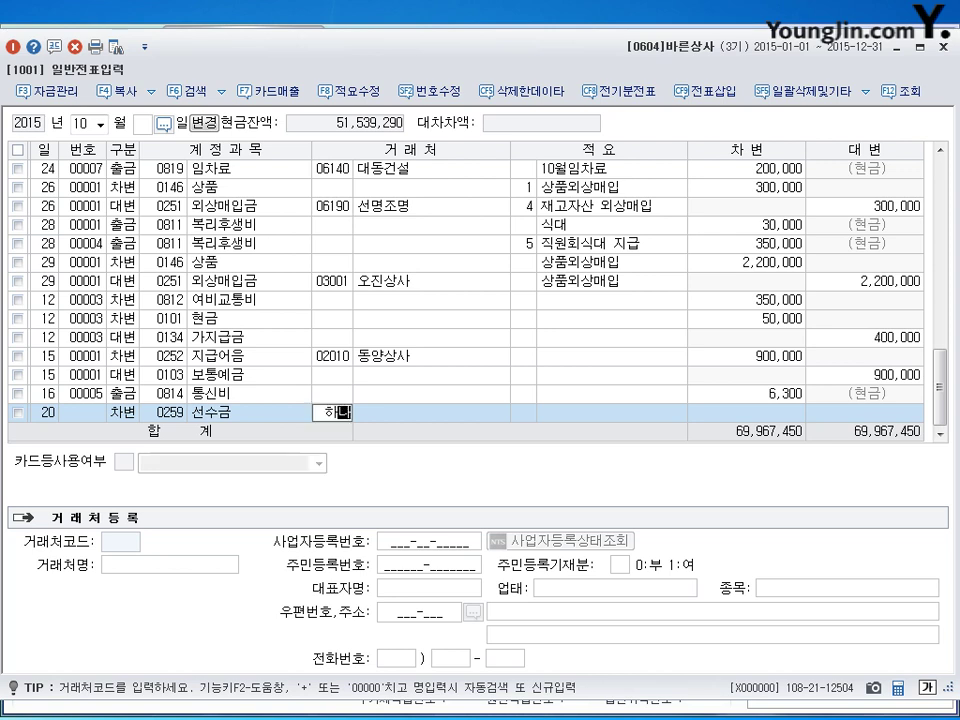
key("Return")
key("Return")
key("Left")
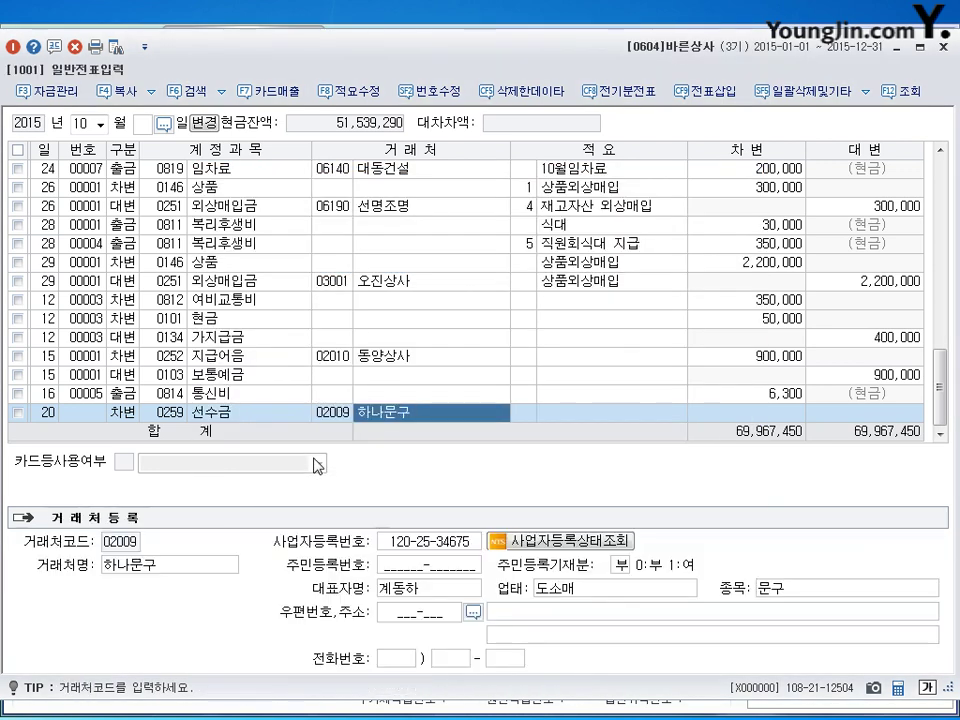
Set the 거래처 of the October 20 선수금 line to 하나상사 (03500) and its debit amount to 650,000
type("하나")
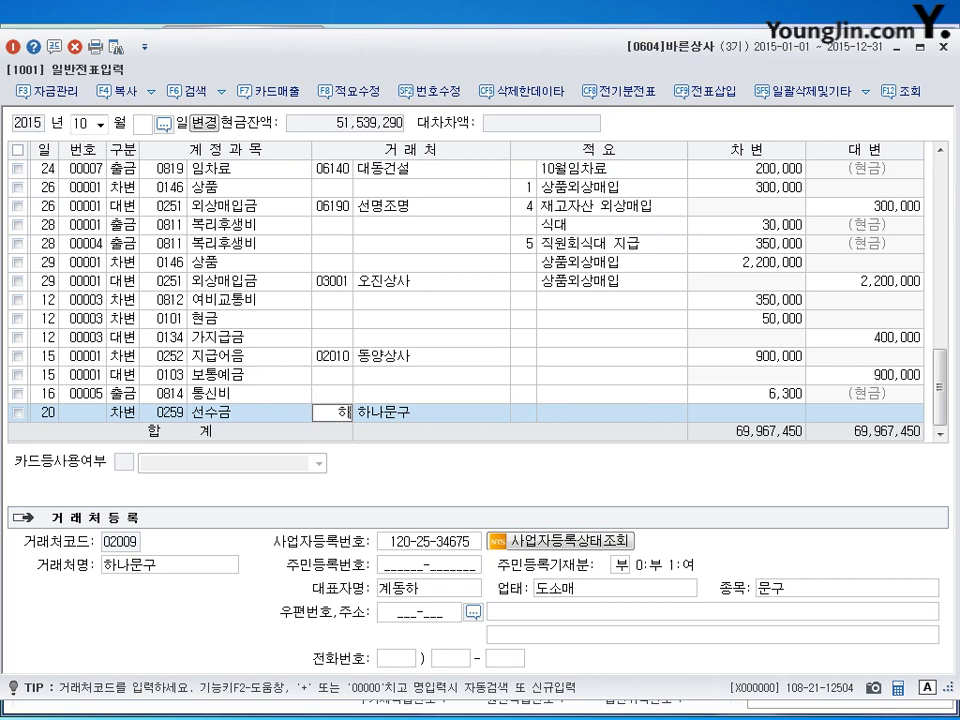
key("Return")
key("Down")
key("Return")
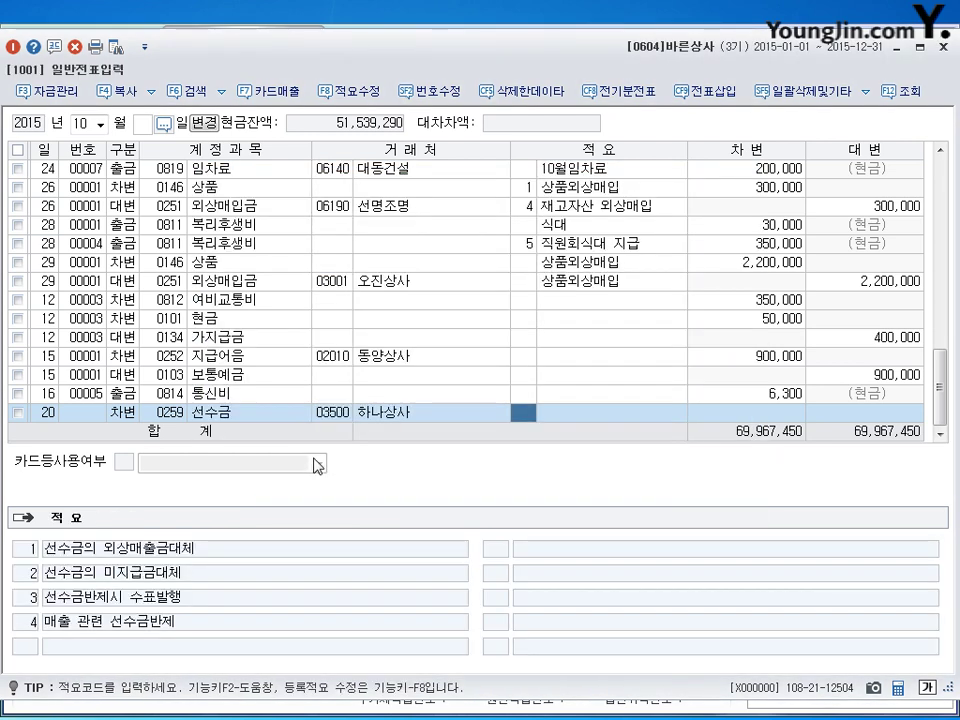
key("Return")
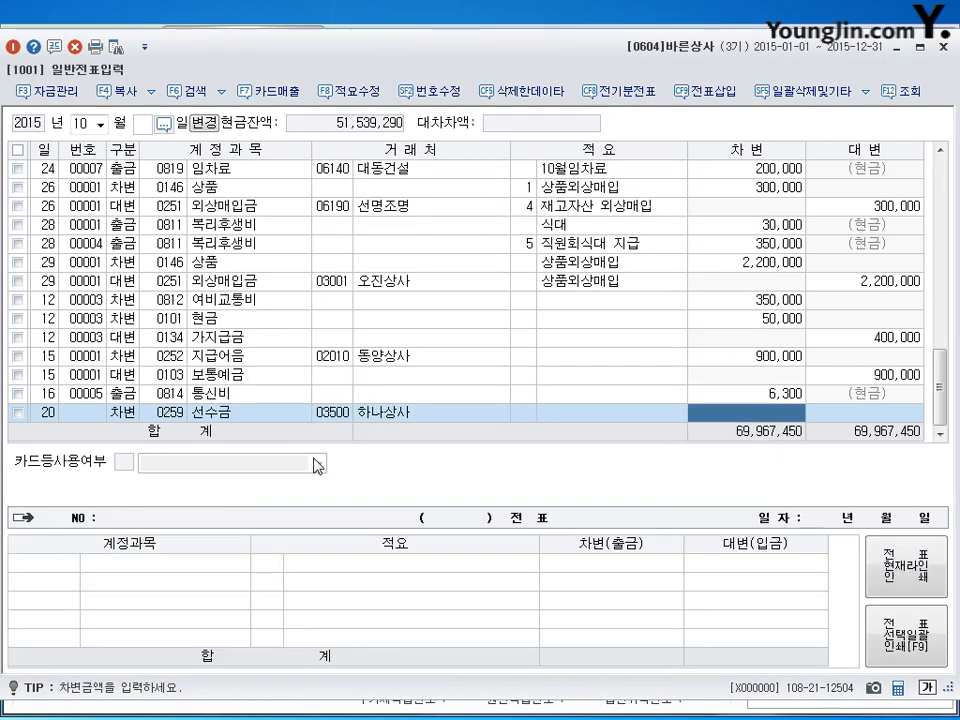
type("650")
key("Return")
Add a 차변 line for 보통예금 (0103) of 1,000,000 to the October 20 voucher
type("3")
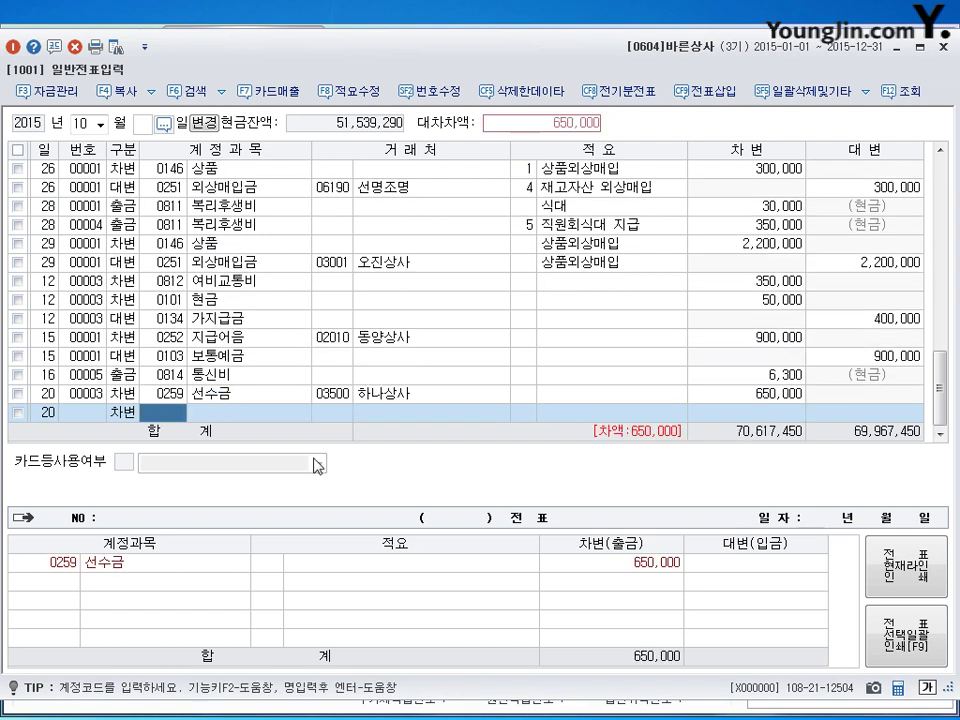
type("103")
key("Return")
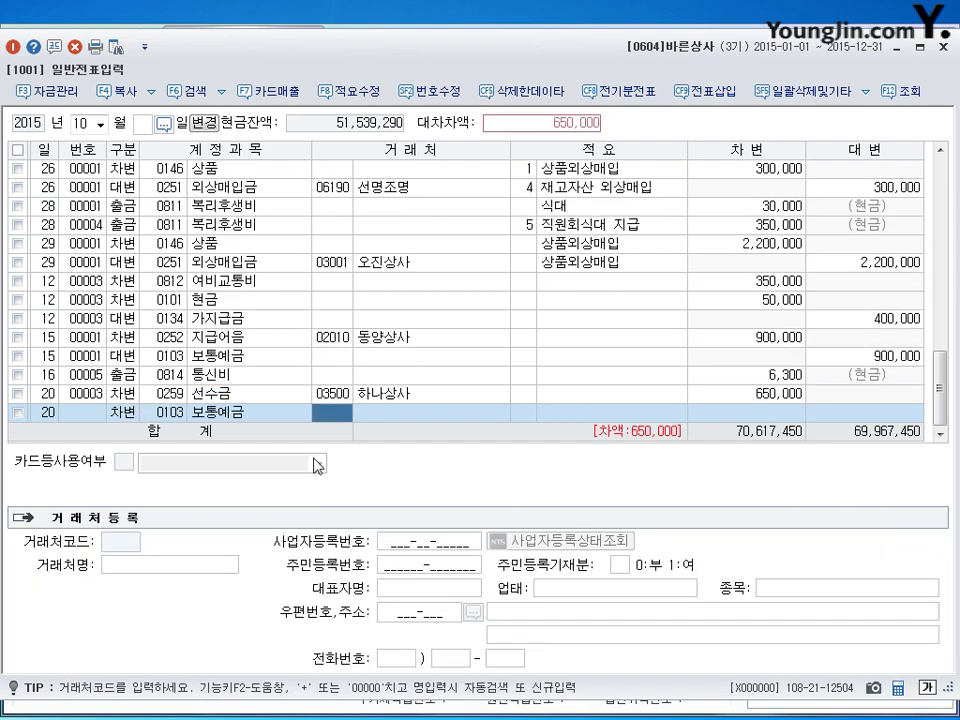
key("Return")
key("Return")
type("1")
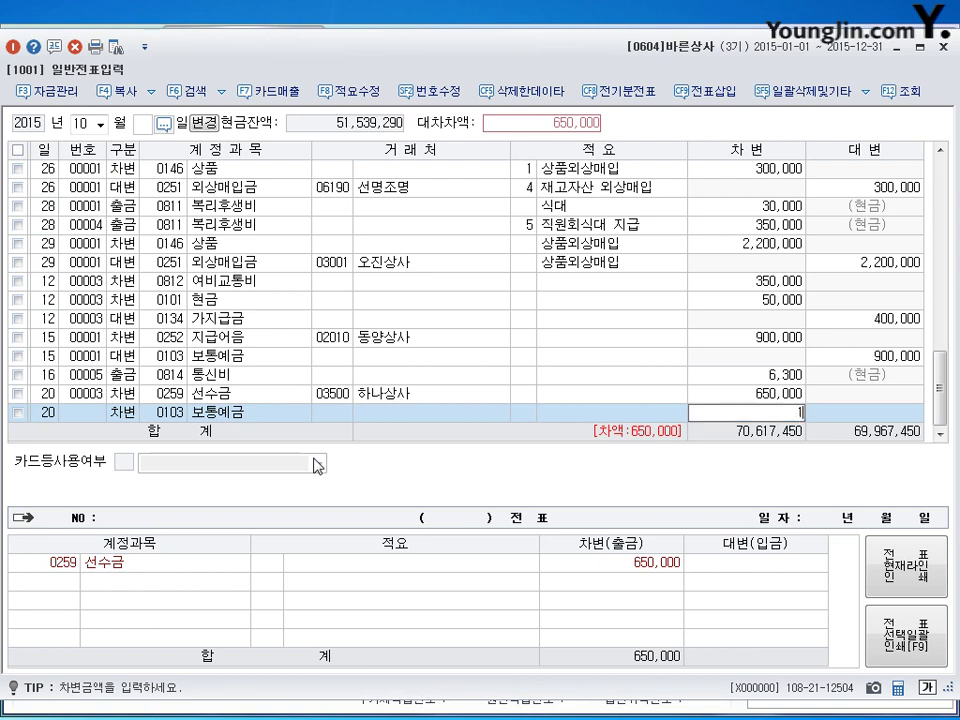
key("plus")
key("plus")
key("Return")
Complete the October 20 voucher with a 대변 line for 상품매출 (0401) of 1,650,000
type("440")
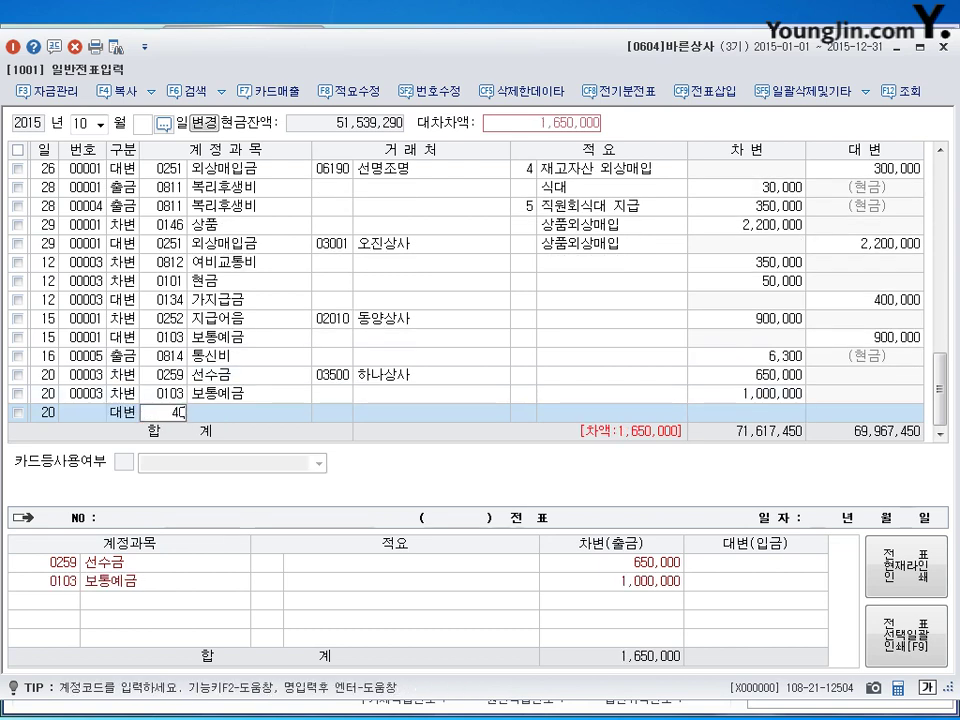
type("1")
key("Return")
key("Return")
key("Return")
key("Return")
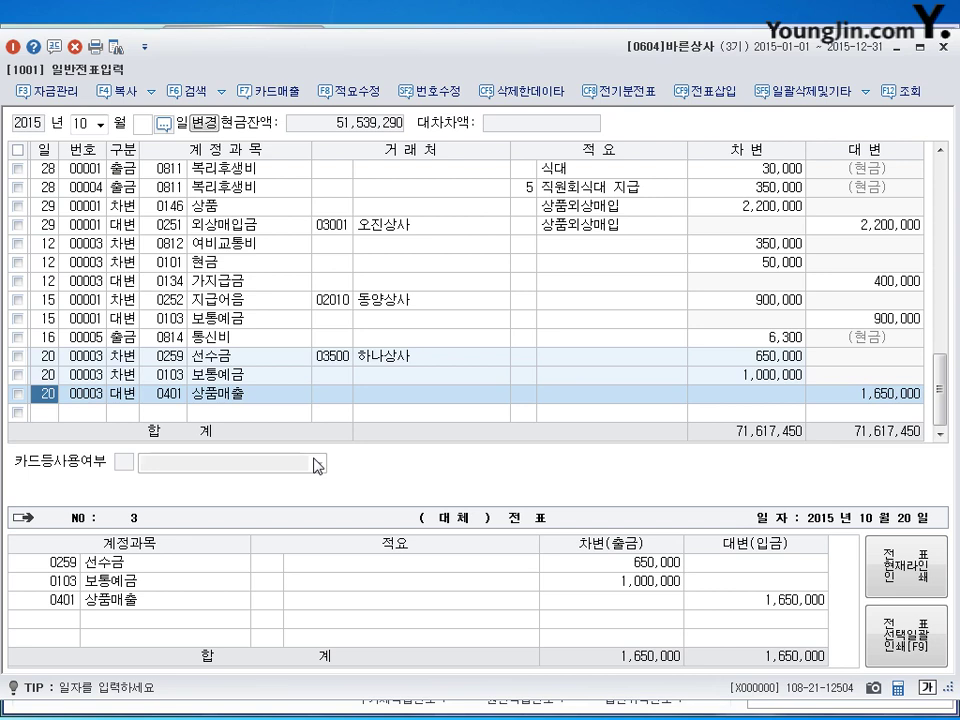
Start an October 25 voucher with a 차변 line for 단기차입금 (0260)
key("Down")
type("25")
key("Return")
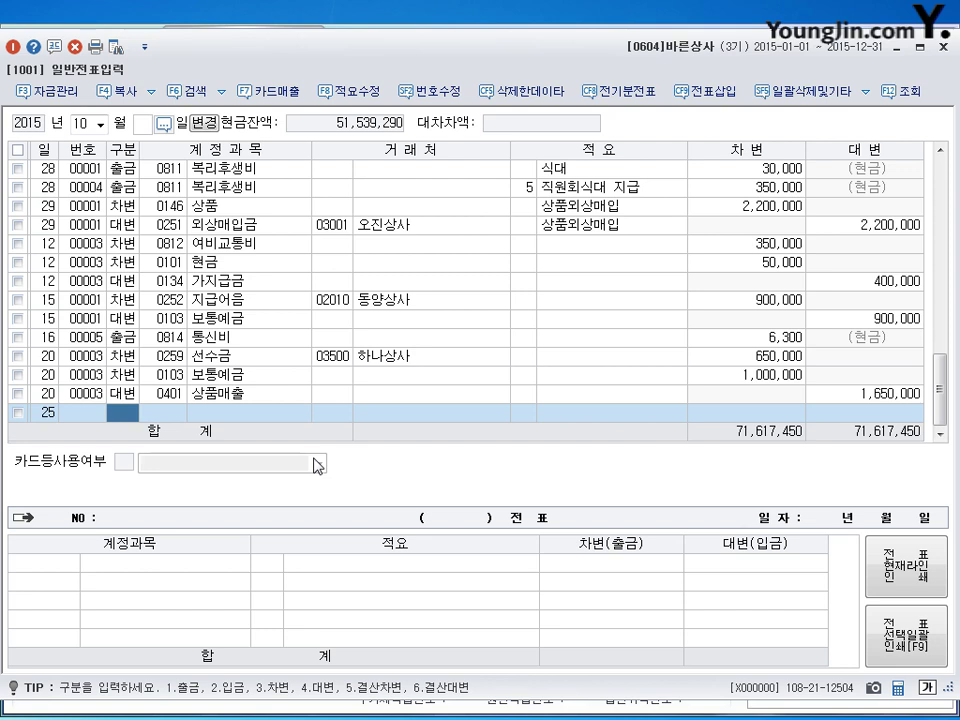
type("3")
key("Return")
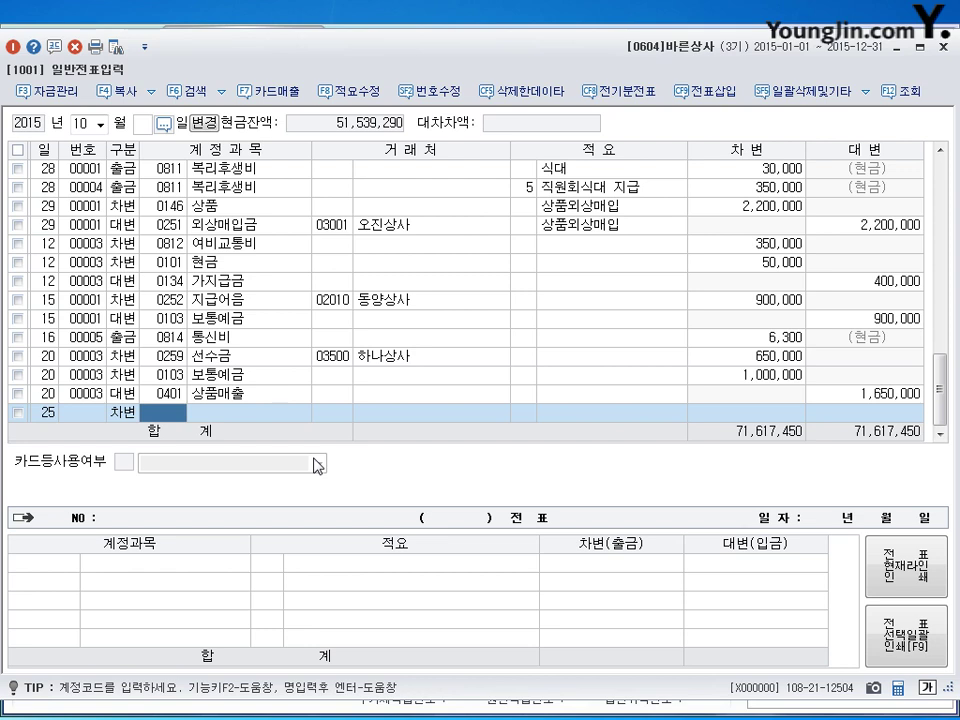
type("260")
key("Return")
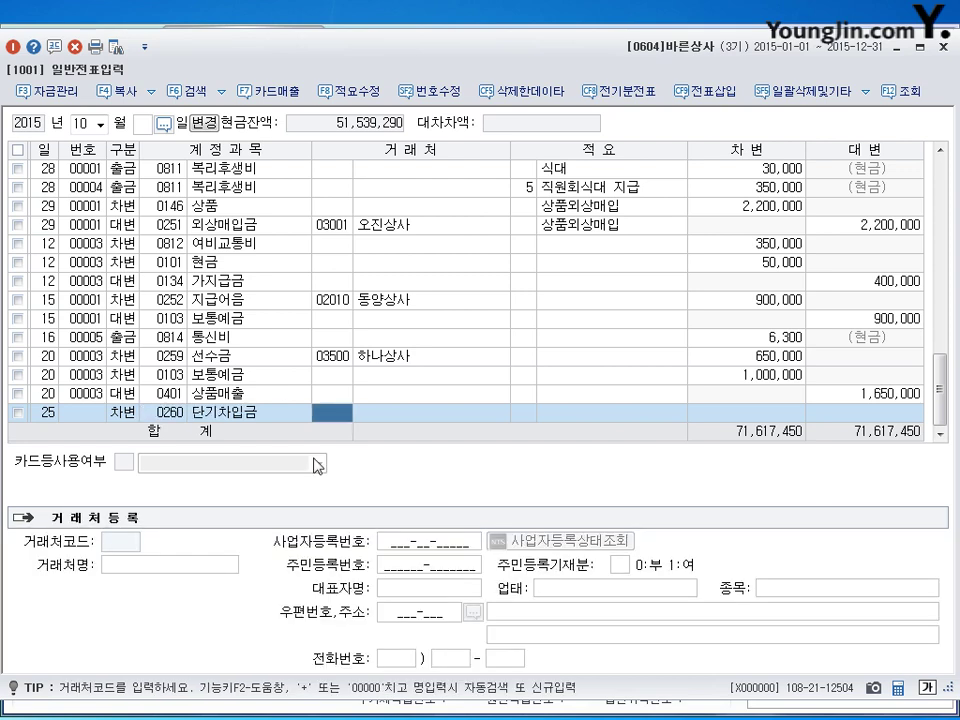
Set the 단기차입금 line's 거래처 to 레고완구 (06340) and its debit amount to 5,000,000
type("레고₩")
key("Return")
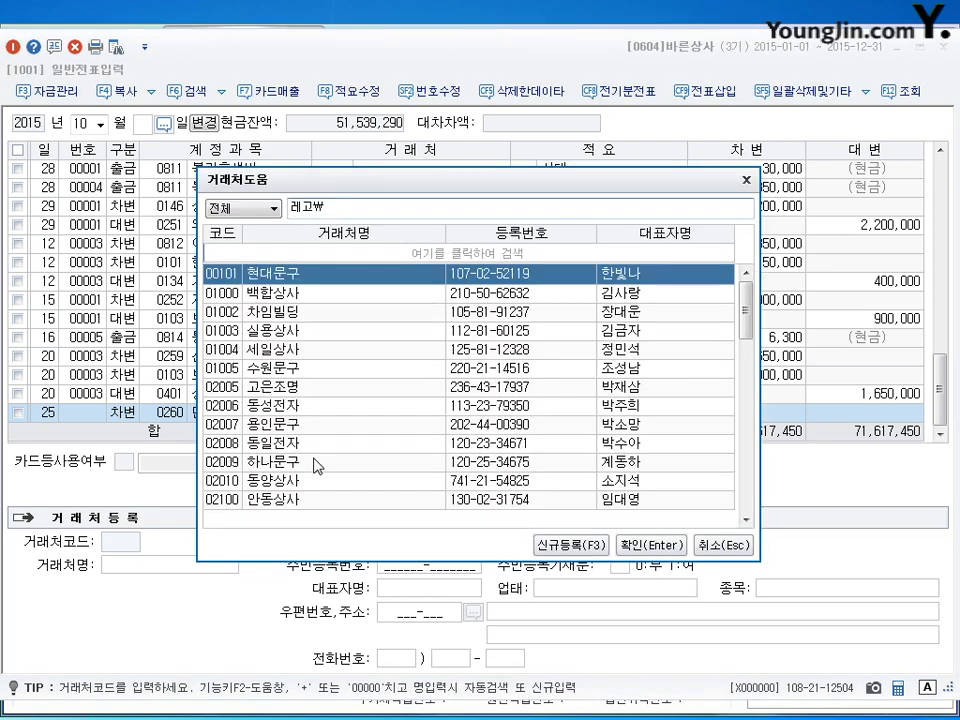
key("Return")
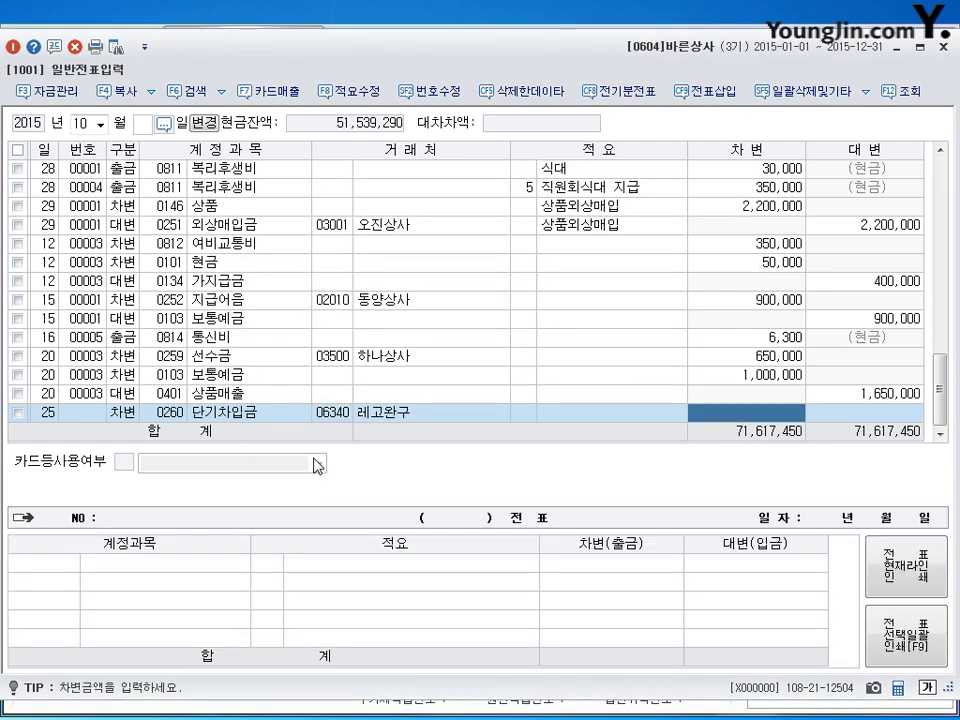
type("0000000")
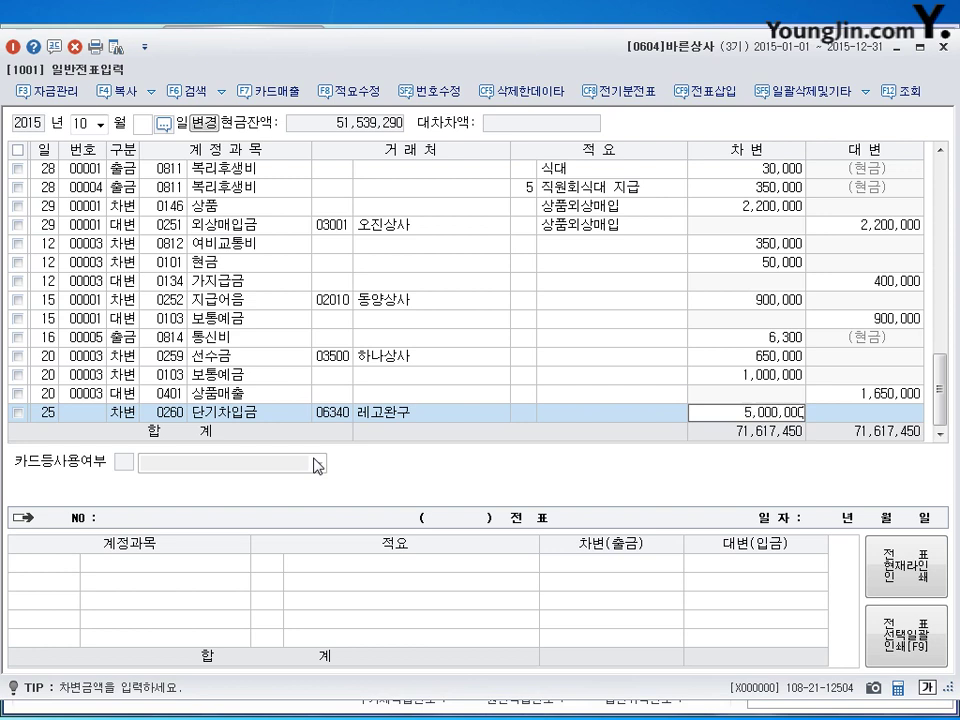
key("Return")
Complete the October 25 voucher with a 대변 line for 보통예금 (0103) of 5,000,000
type("4")
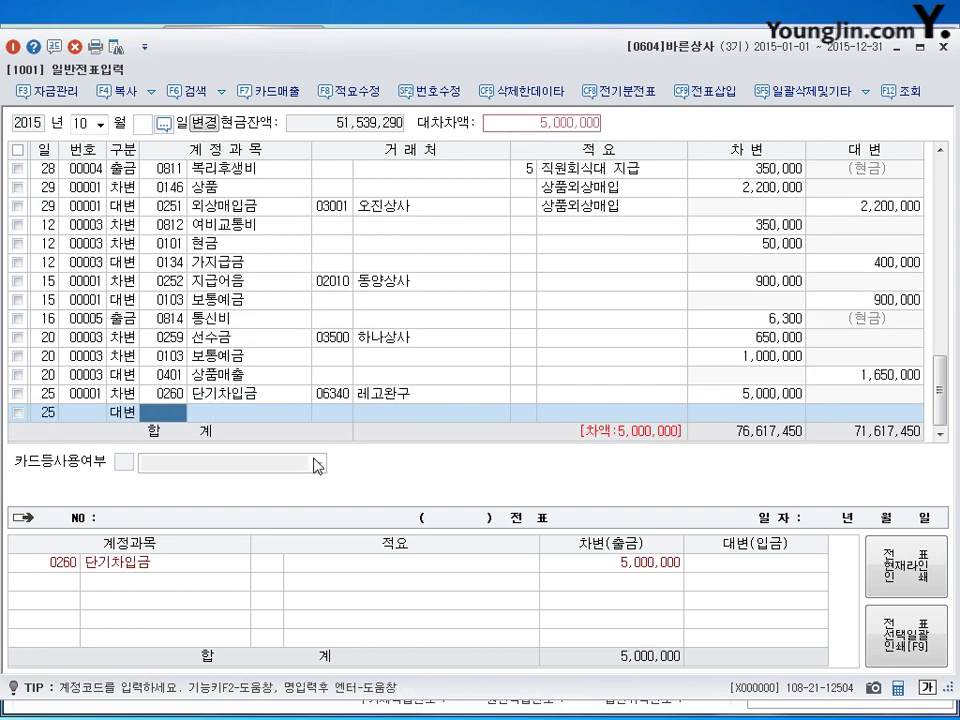
type("103")
key("Return")
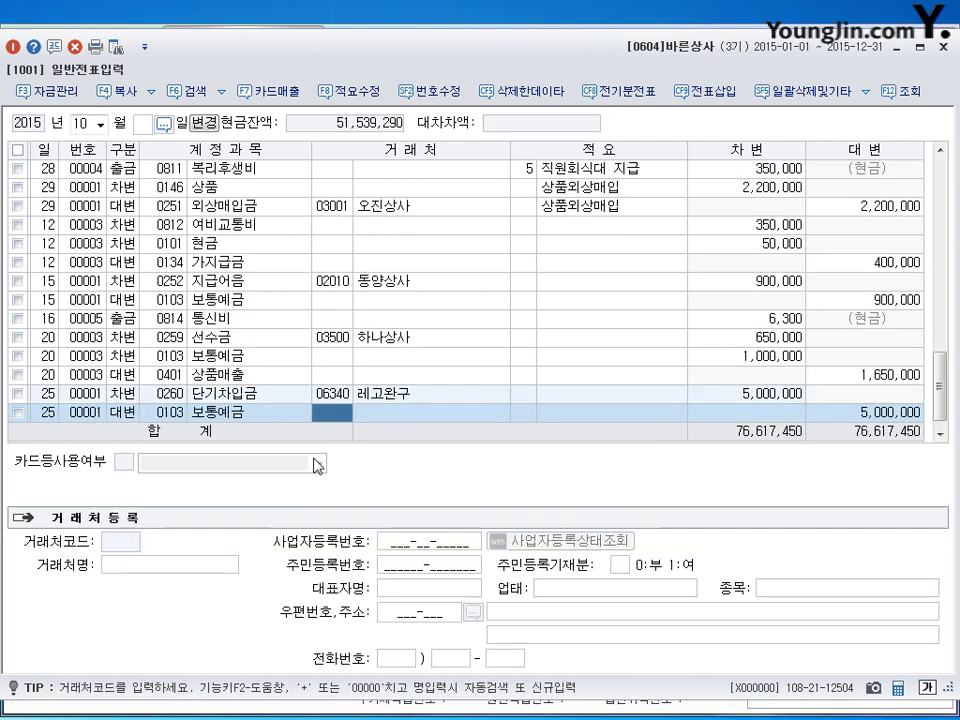
key("Return")
key("Return")
key("Return")
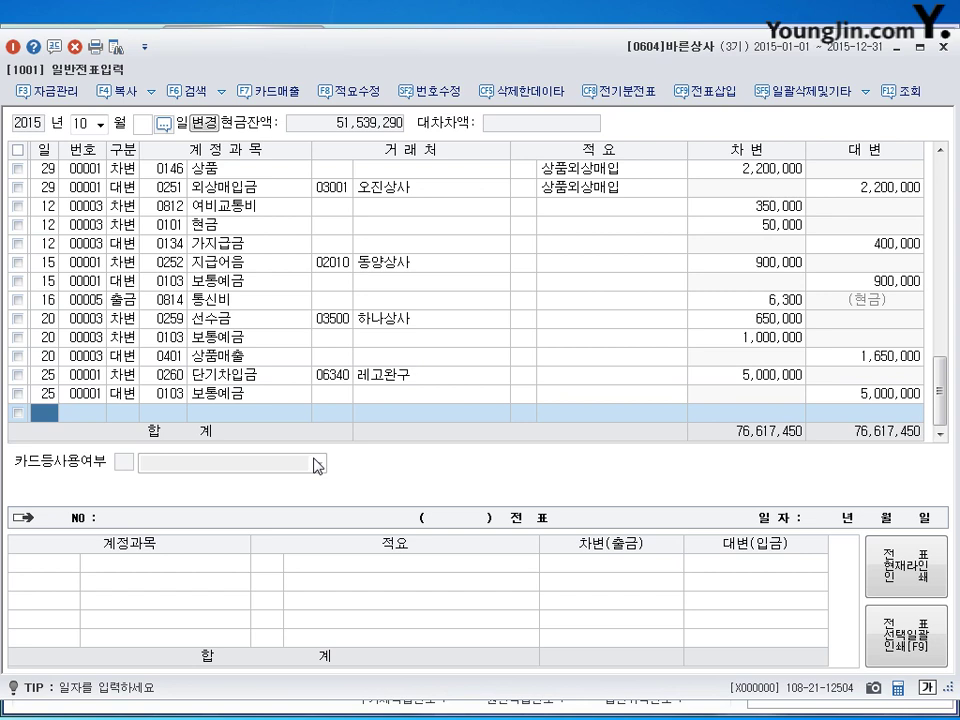
Enter an October 30 차변 line for 단기매매증권 (0107) of 1,500,000
type("30")
key("Return")
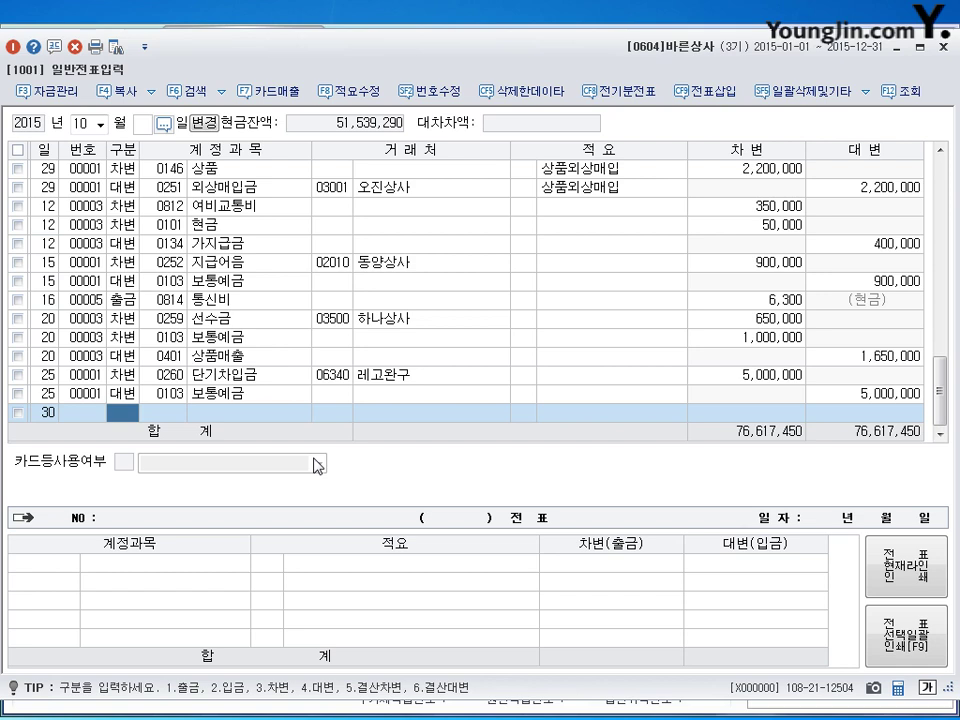
type("3")
key("Return")
type("107")
key("Return")
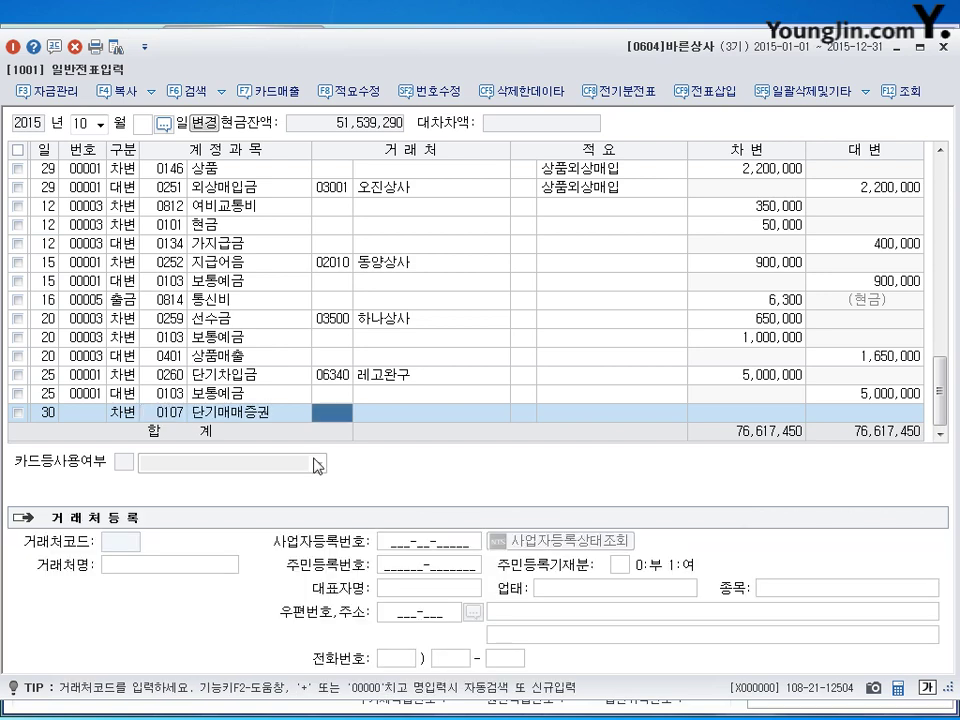
key("Return")
key("Return")
type("1500000")
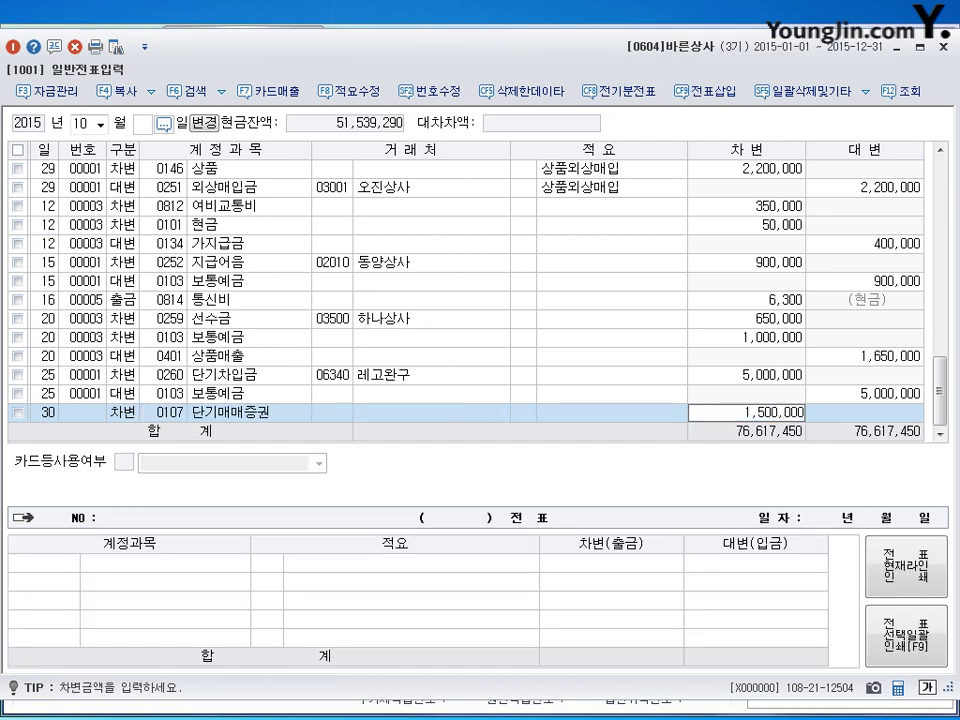
key("Return")
Add a second October 30 차변 line, searching accounts for 수수료 and choosing the non-operating 수수료비용 (0984)
key("Return")
type("3")
key("Return")
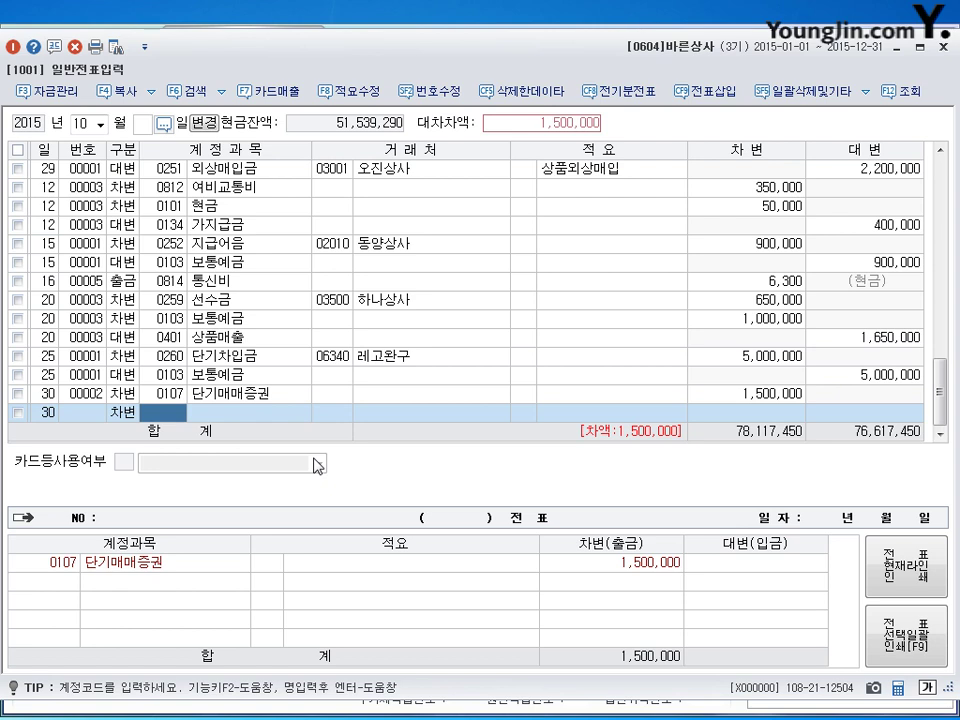
type("수수료")
key("Return")
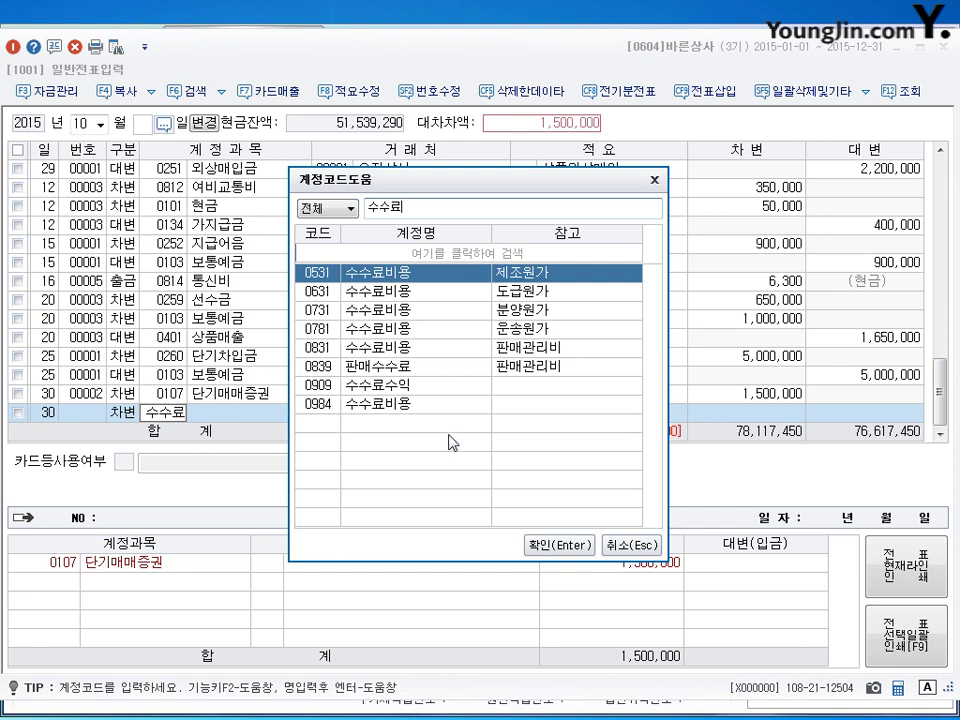
left_click(398, 347)
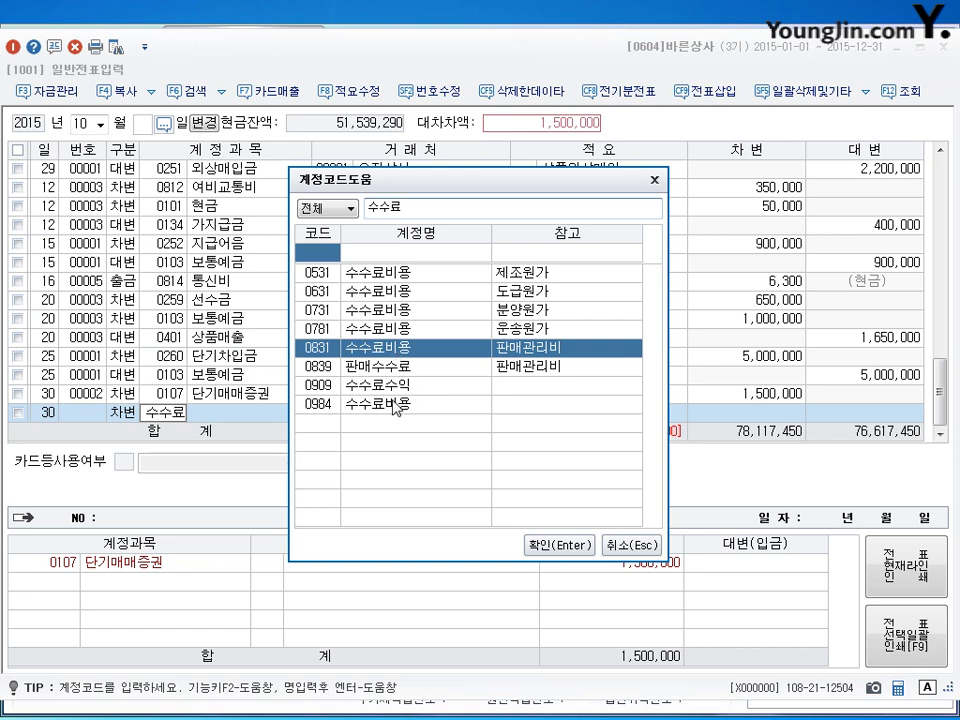
left_click(397, 405)
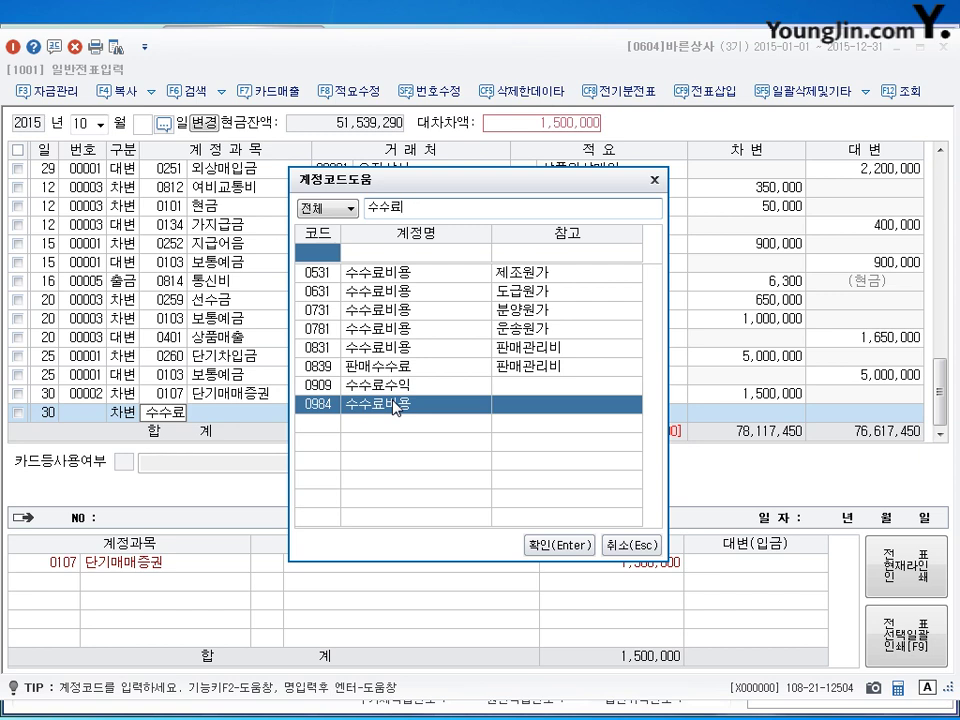
left_click_drag(444, 186, 519, 152)
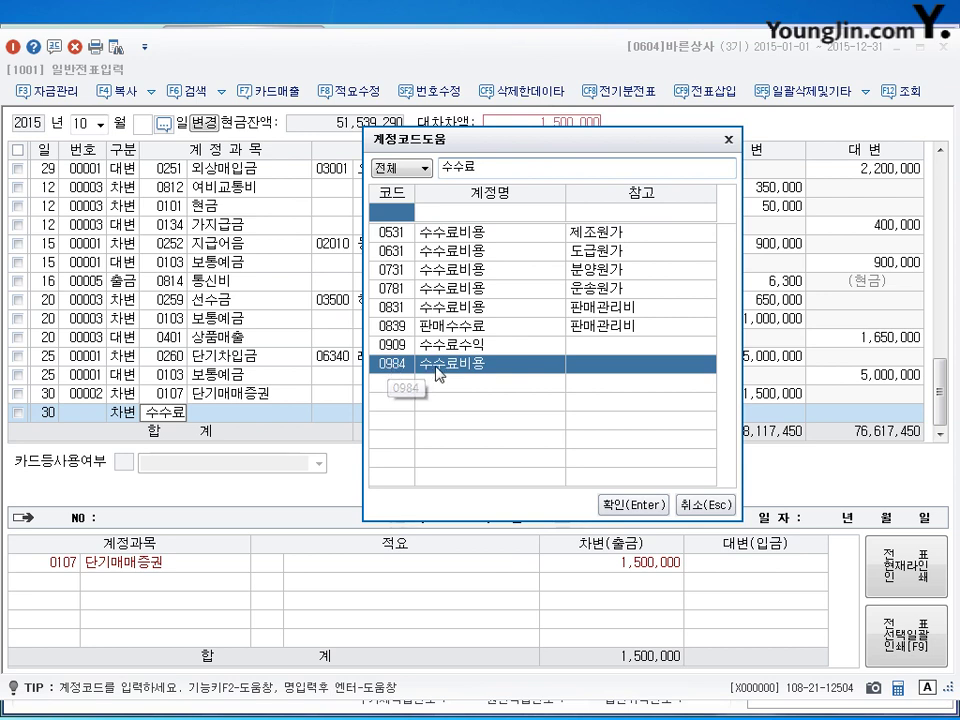
left_click(608, 505)
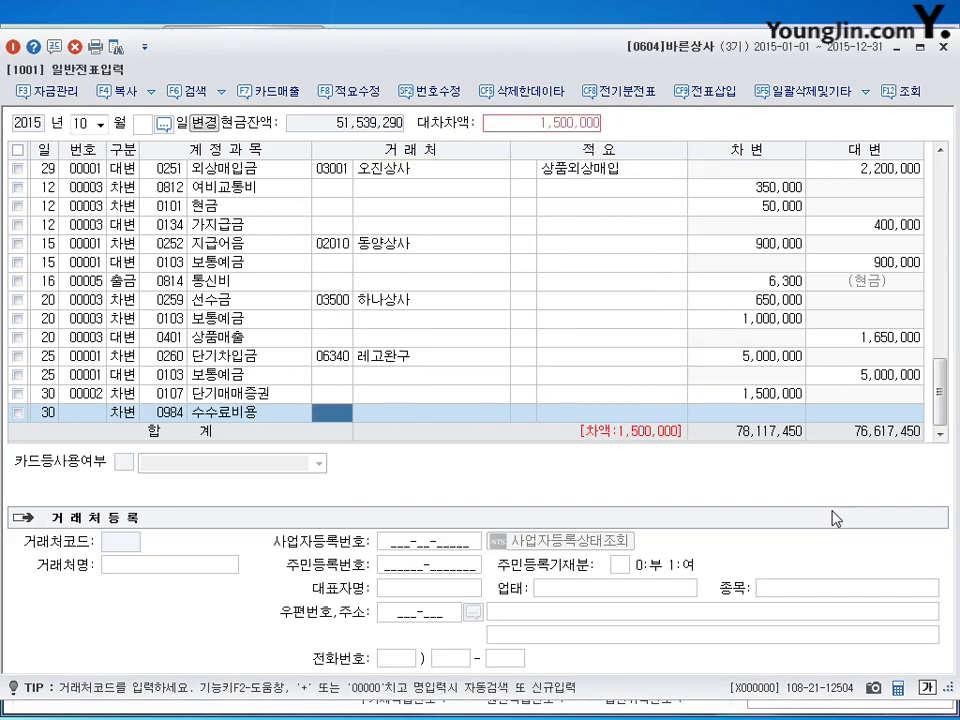
Set the debit amount of the October 30 수수료비용 line to 15,000
key("Return")
key("Return")
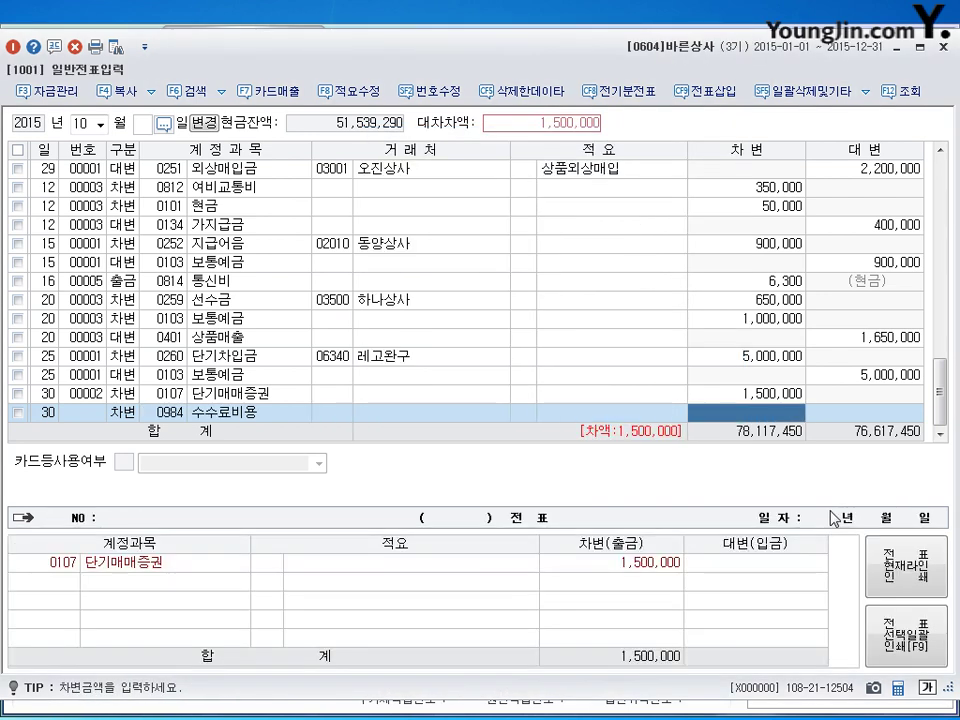
type("15000")
key("Return")
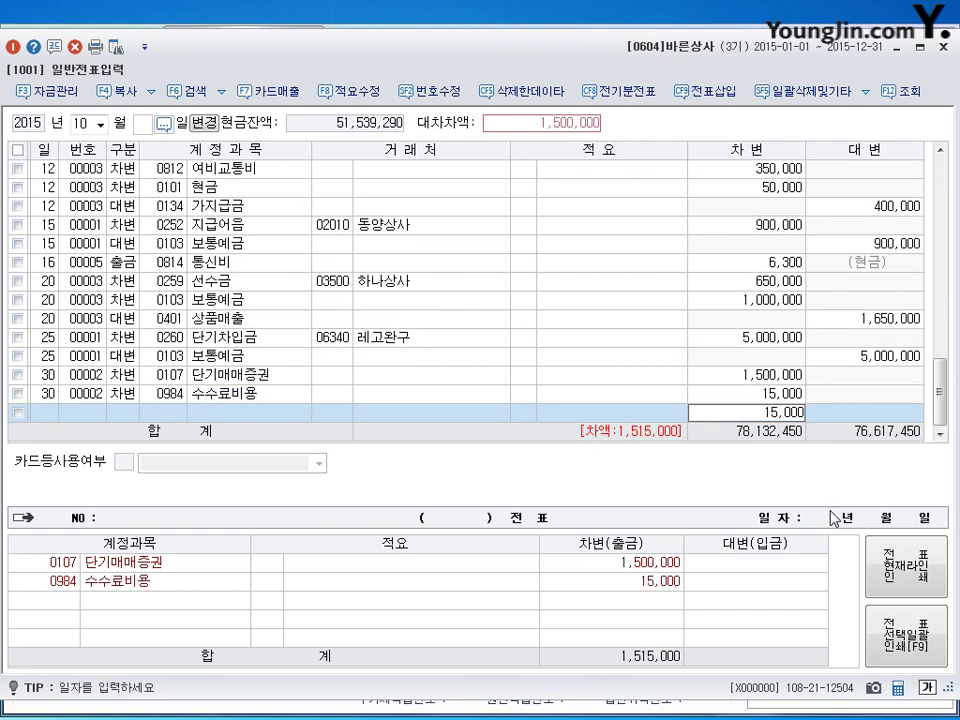
Complete the October 30 voucher with a 대변 line for 보통예금 (0103) of 1,515,000
type("4")
key("Return")
type("103")
key("Return")
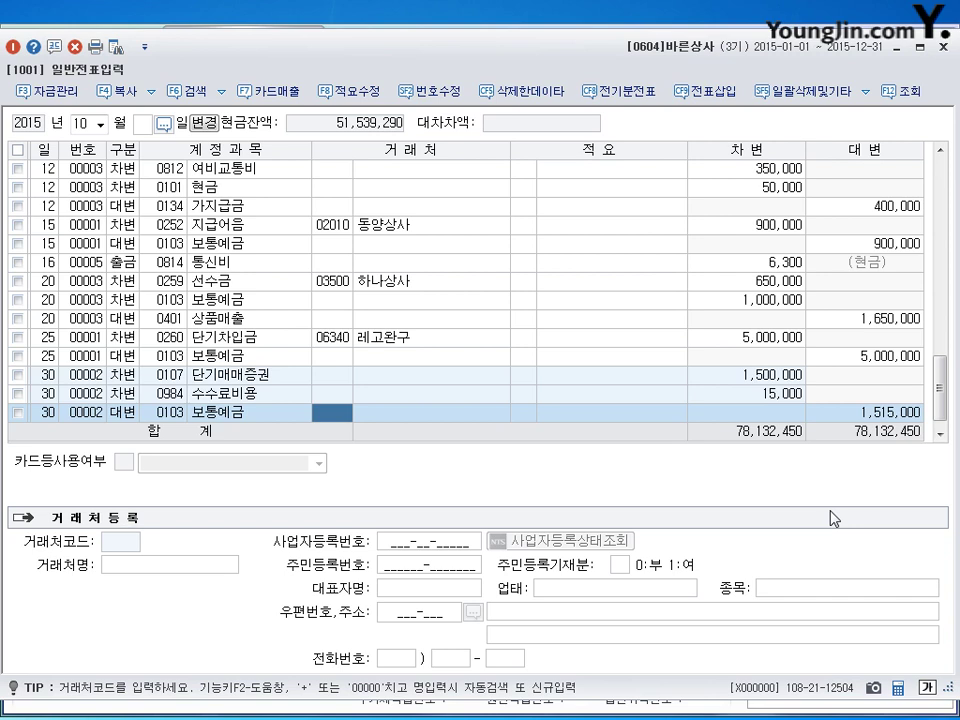
key("Return")
key("Return")
key("Return")
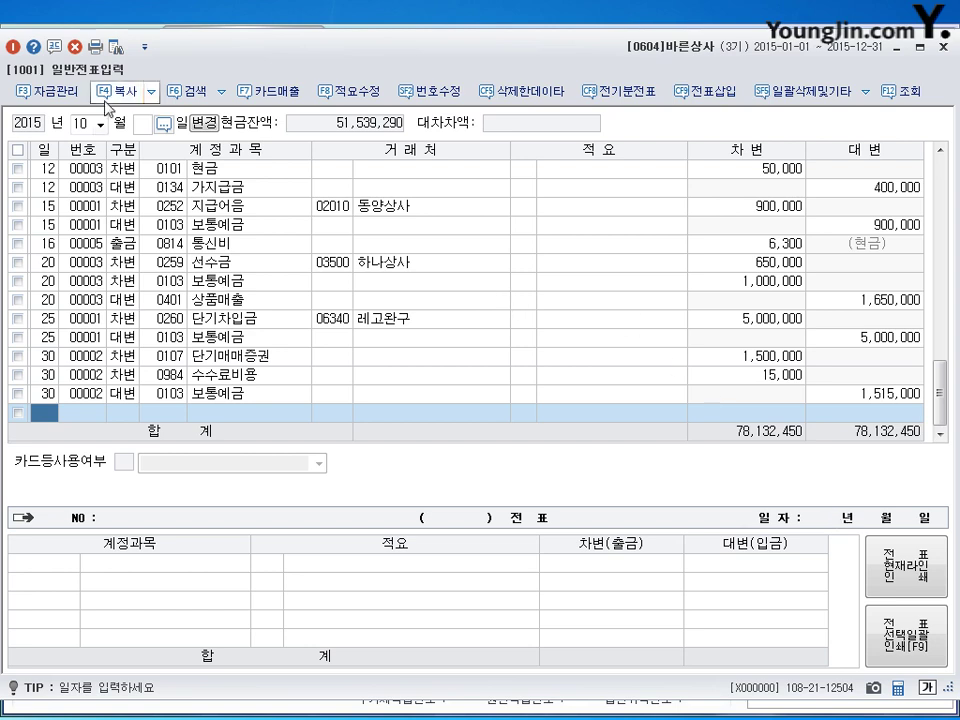
Display the general journal vouchers for September 12, 2015
left_click(89, 124)
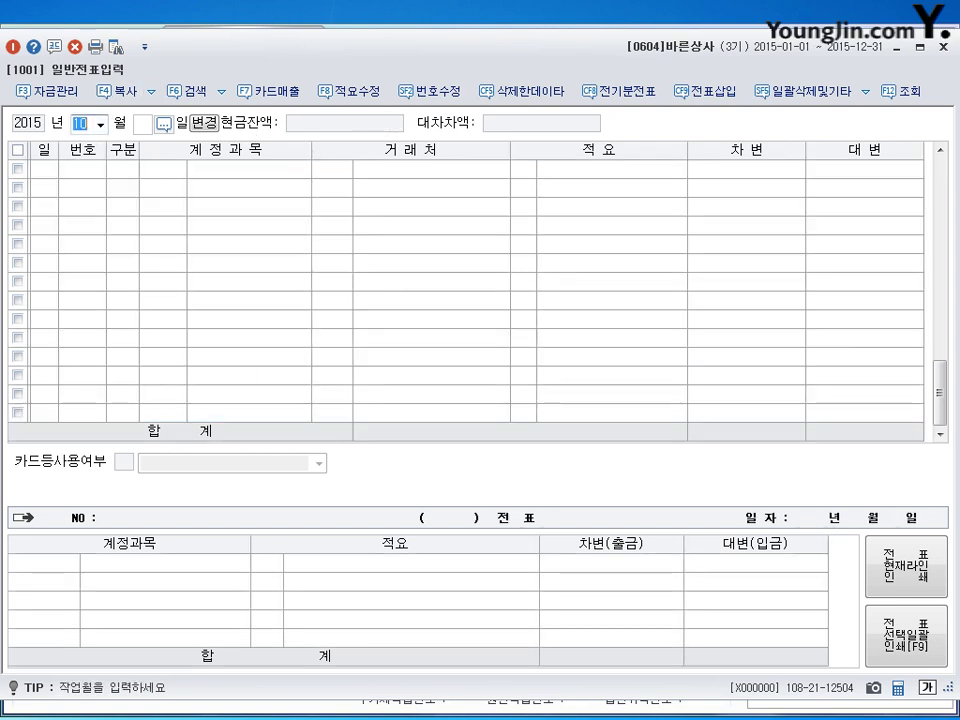
type("09")
key("Return")
type("12")
key("Return")
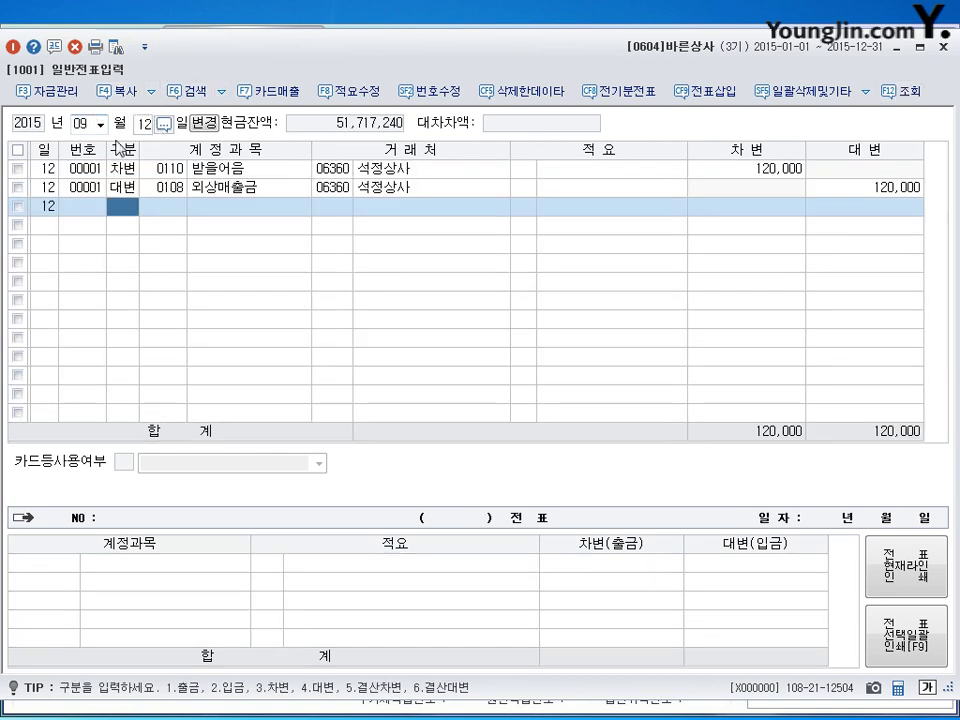
Change the account of the September 12 voucher's 차변 line to 현금 (0101)
left_click(230, 173)
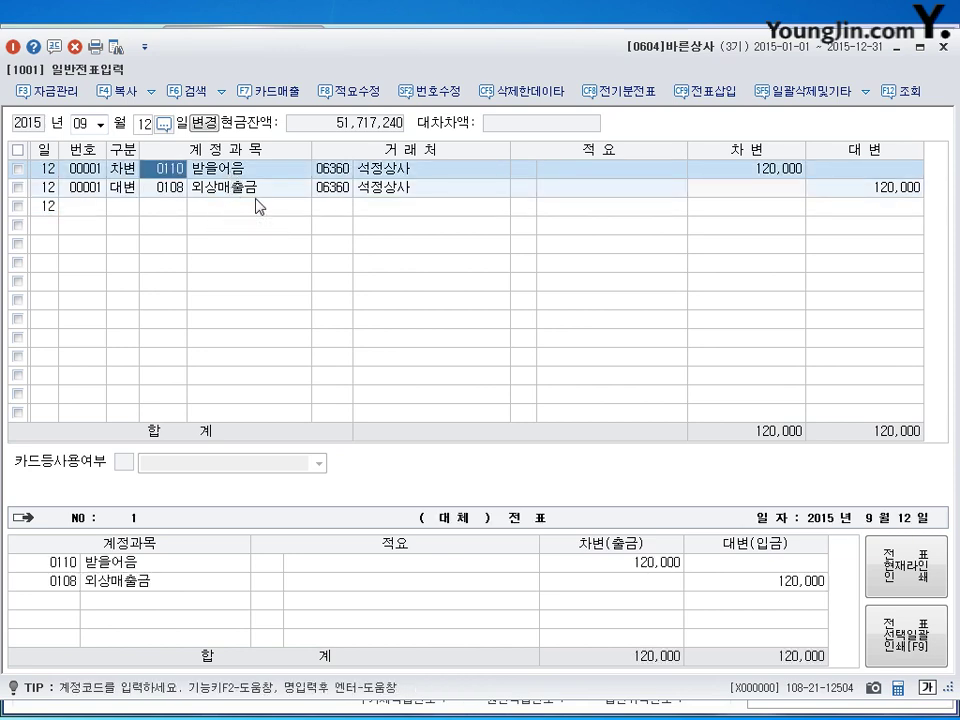
left_click(875, 187)
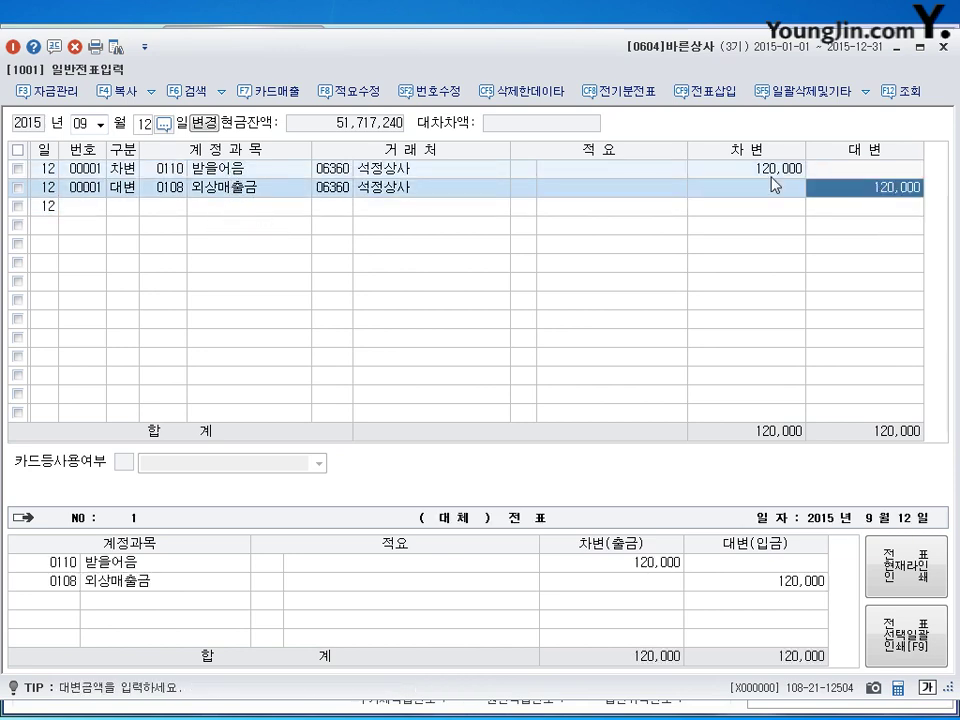
left_click(762, 170)
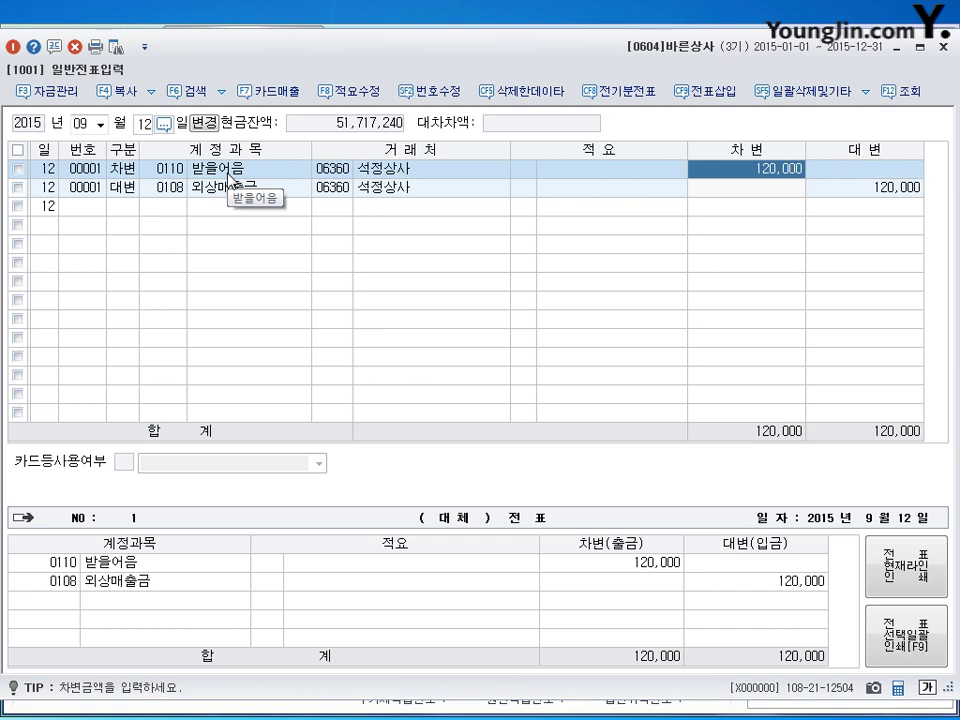
left_click(163, 168)
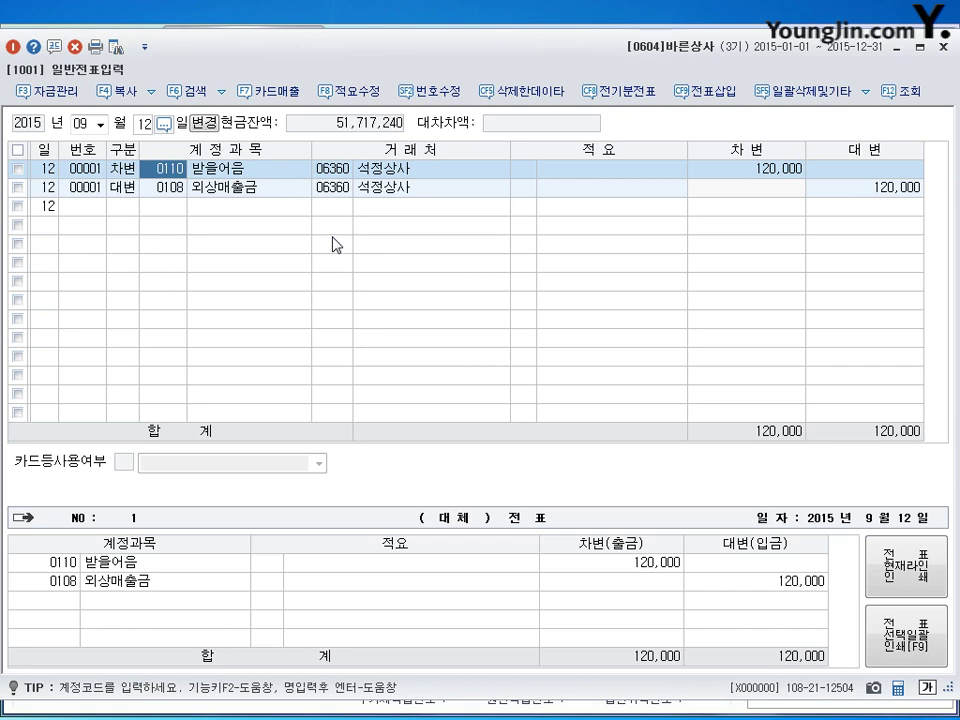
type("101")
key("Return")
key("Return")
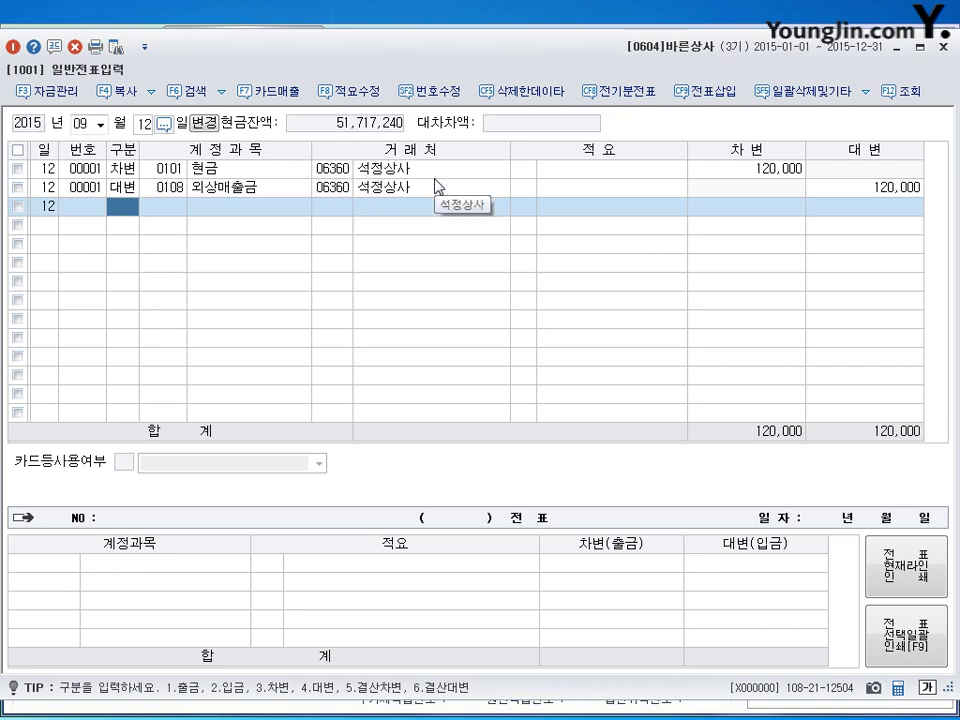
Clear the 거래처 code and name from the September 12 현금 line
left_click(332, 168)
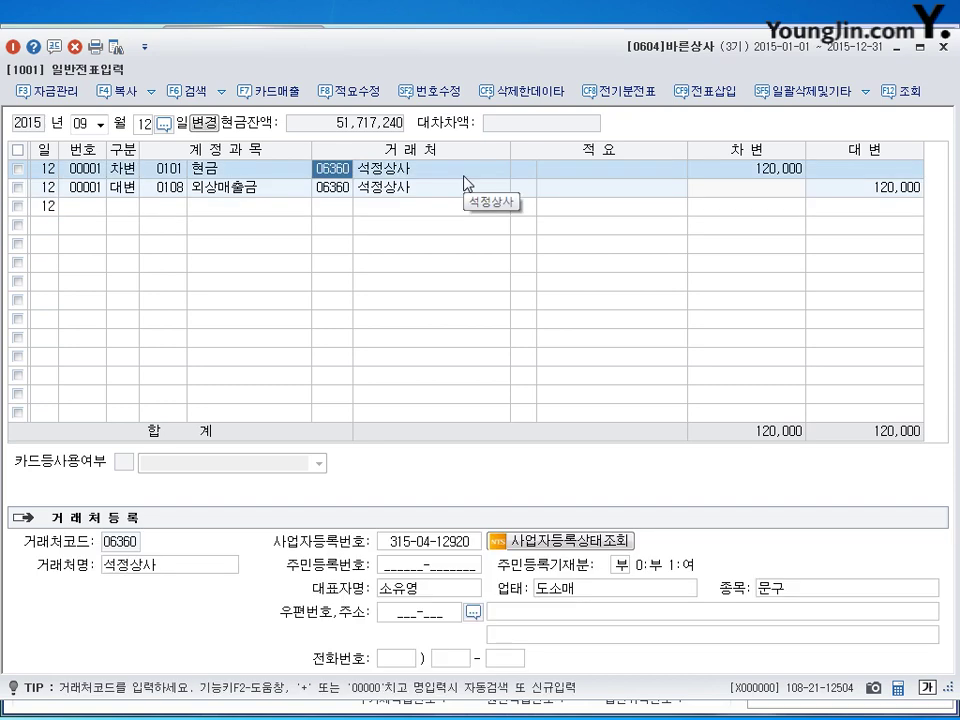
key("BackSpace")
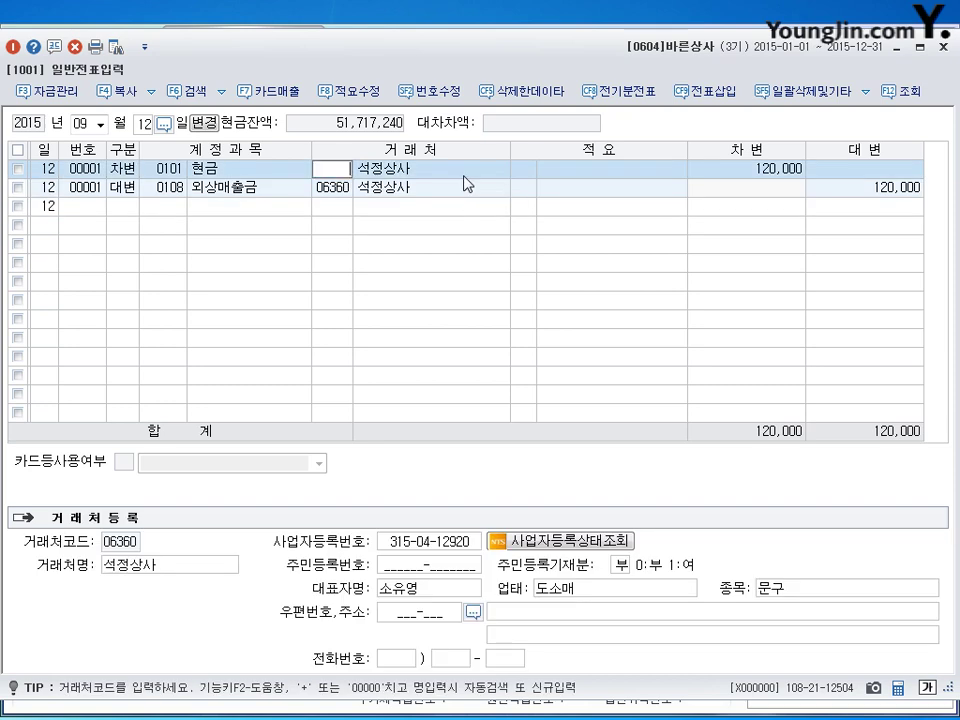
key("Return")
key("BackSpace")
key("Return")
key("Return")
key("Return")
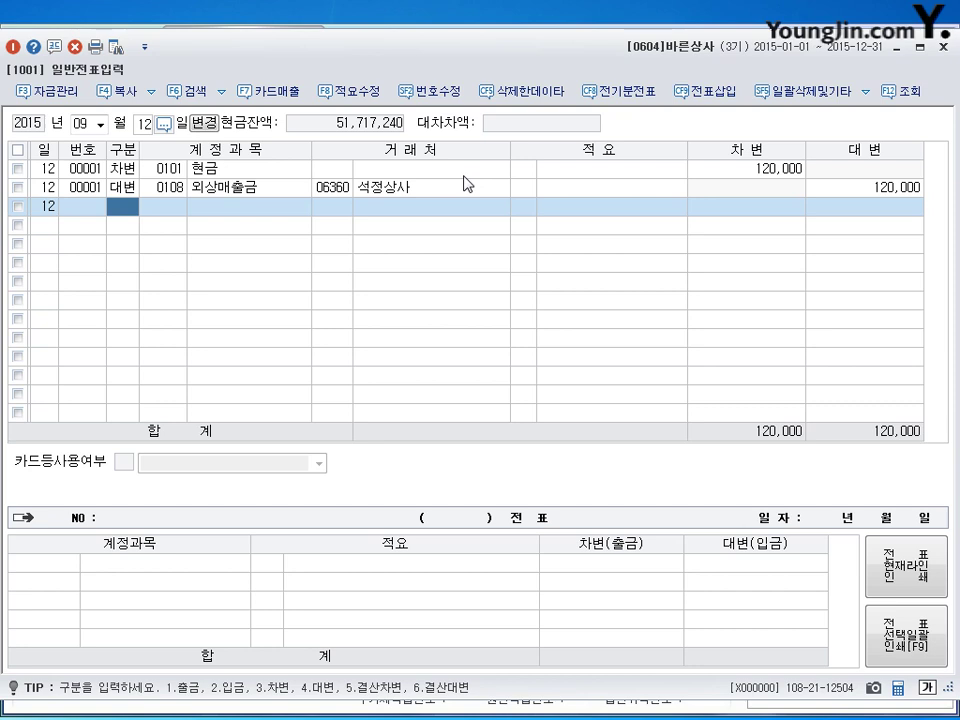
Display the general journal vouchers for September 20, 2015
left_click(142, 124)
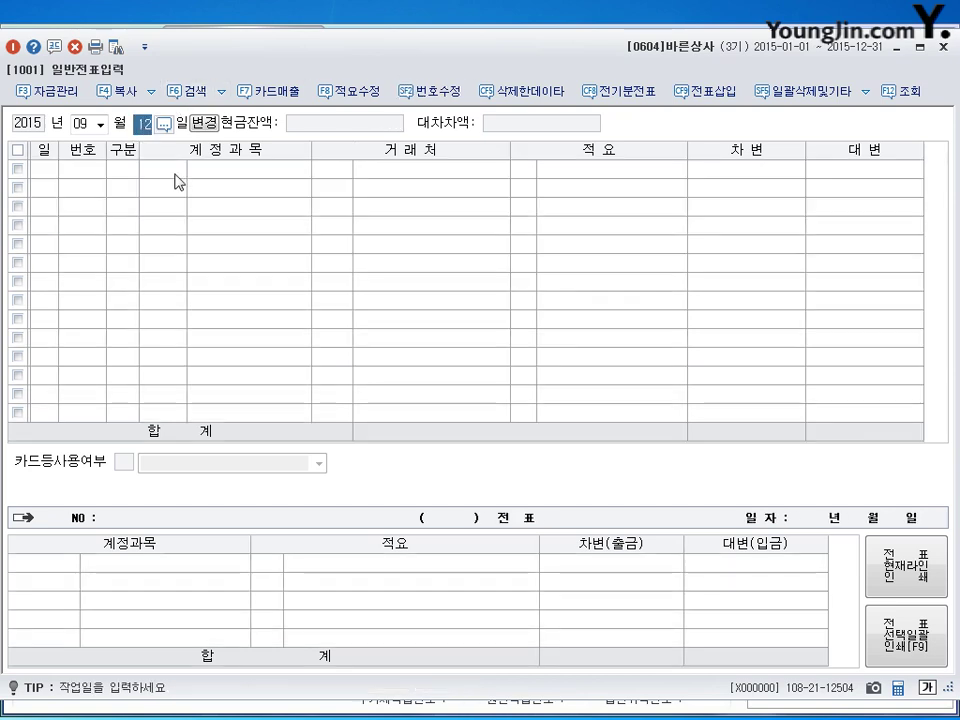
type("20")
key("Return")
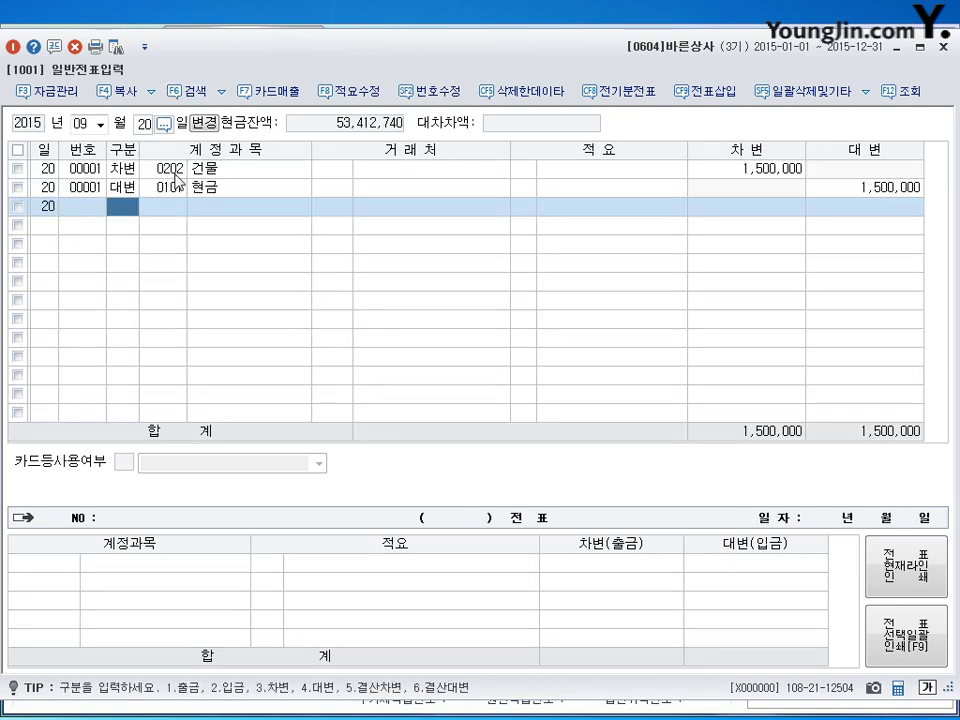
Change the account of the September 20 voucher's 차변 line to 수선비 (0820)
left_click(174, 172)
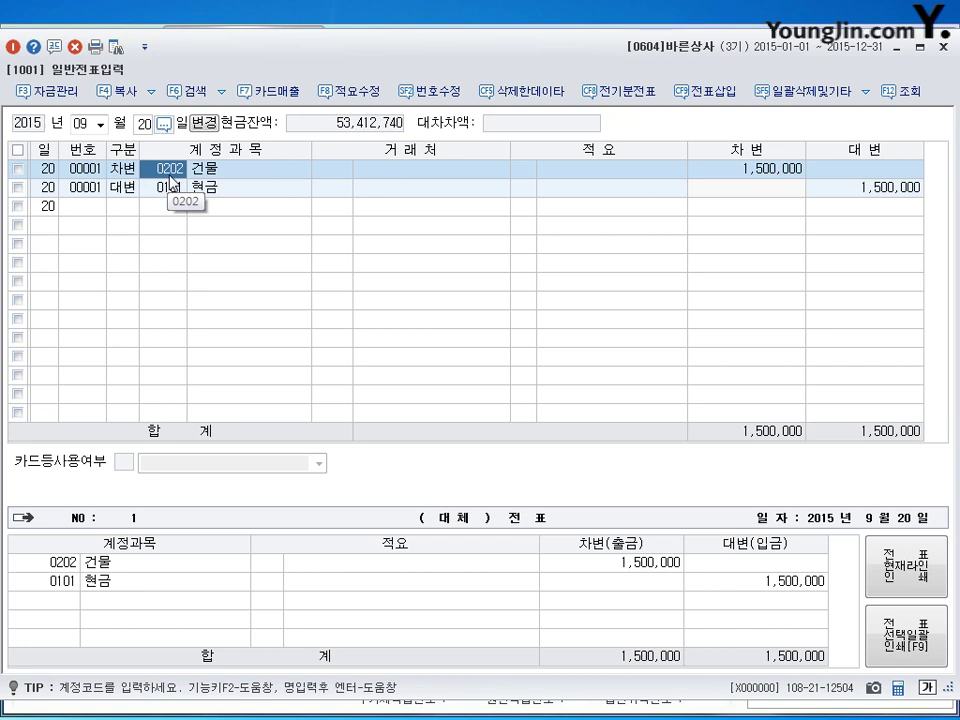
type("0820")
key("Return")
key("Down")
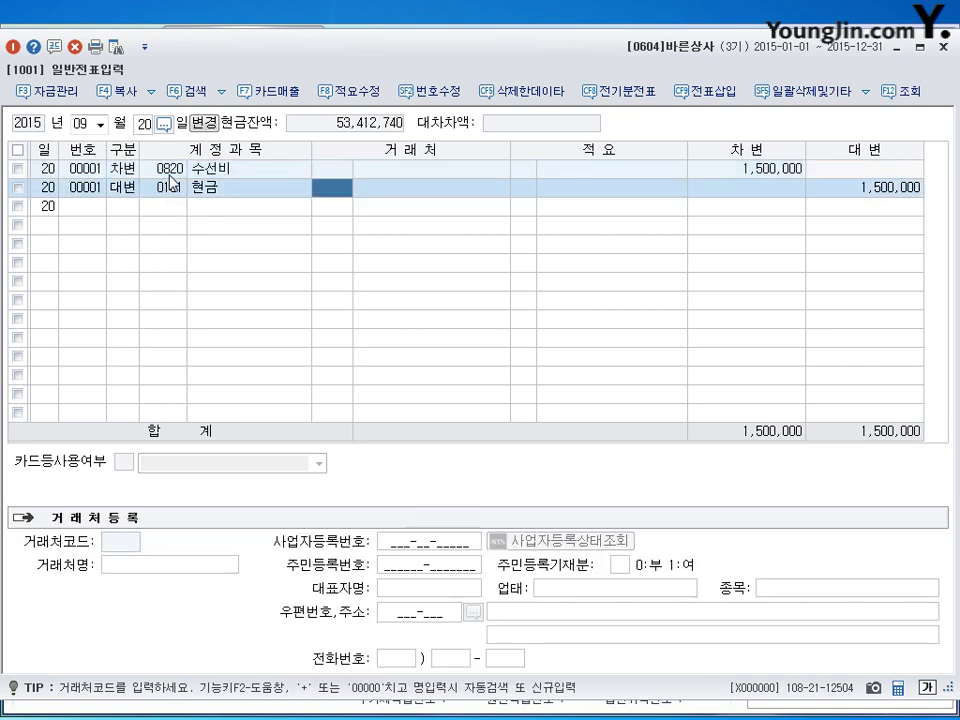
key("Left")
key("Left")
key("Up")
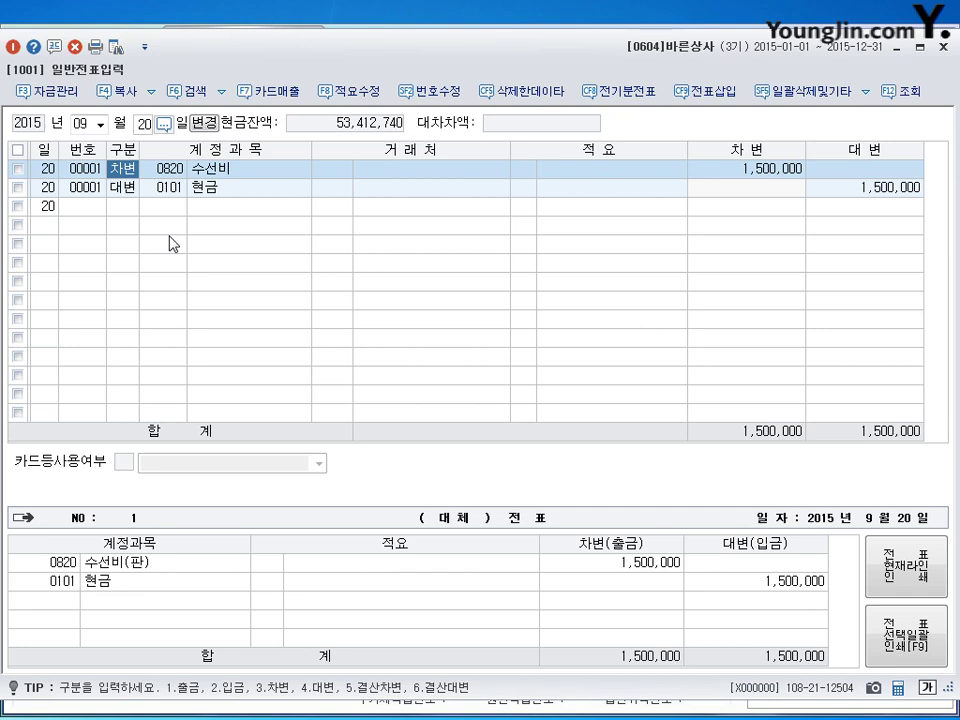
key("Down")
key("Down")
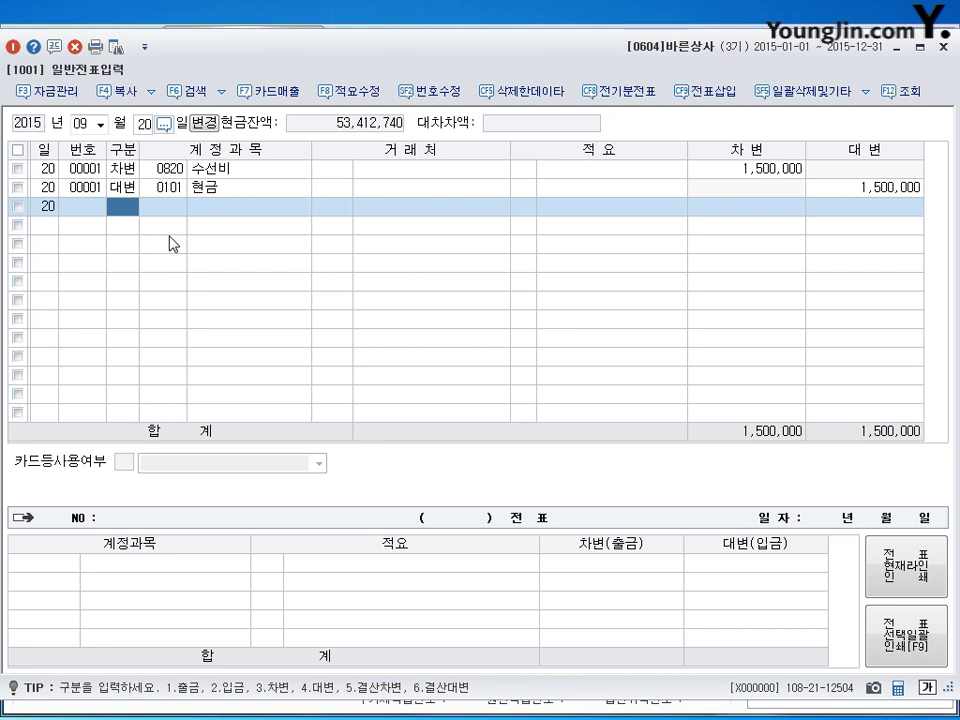
Display the general journal vouchers for December 31, 2015
key("shift+Tab")
key("shift+Tab")
type("12")
key("Return")
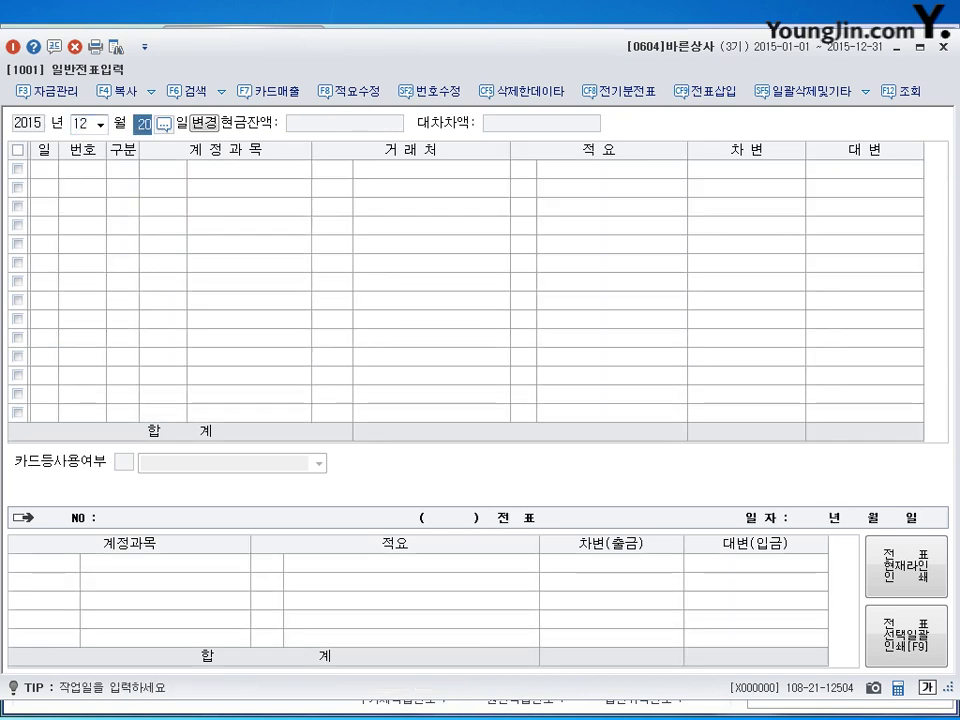
type("31")
key("Return")
Enter a December 31 차변 line for 미수수익 (0116) of 125,000, without a 거래처
type("2")
key("Return")
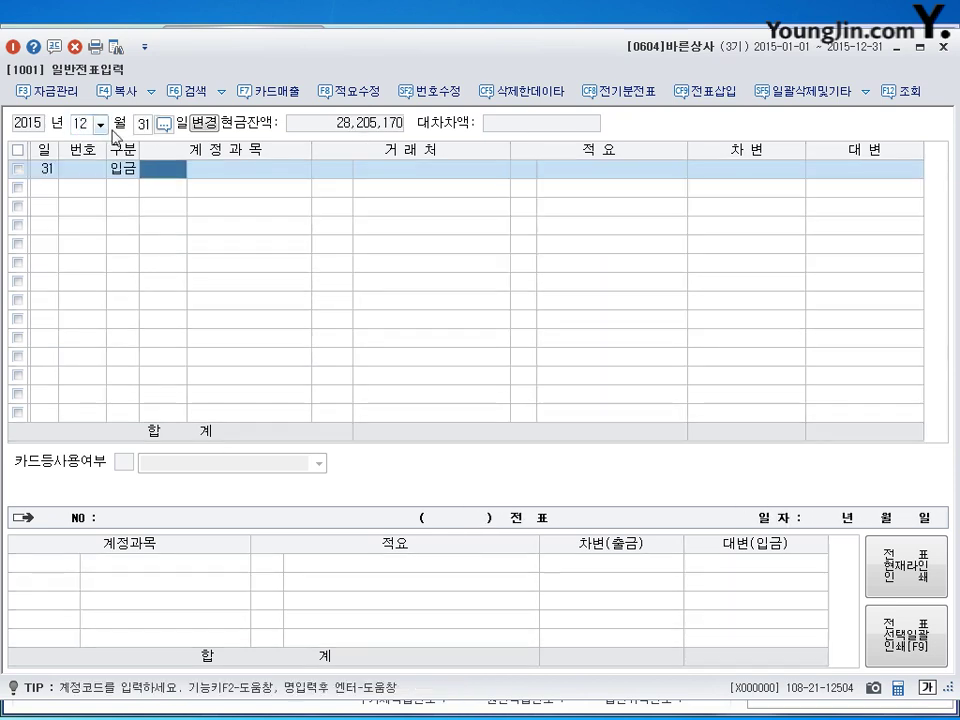
left_click(129, 170)
key("BackSpace")
type("3")
key("Return")
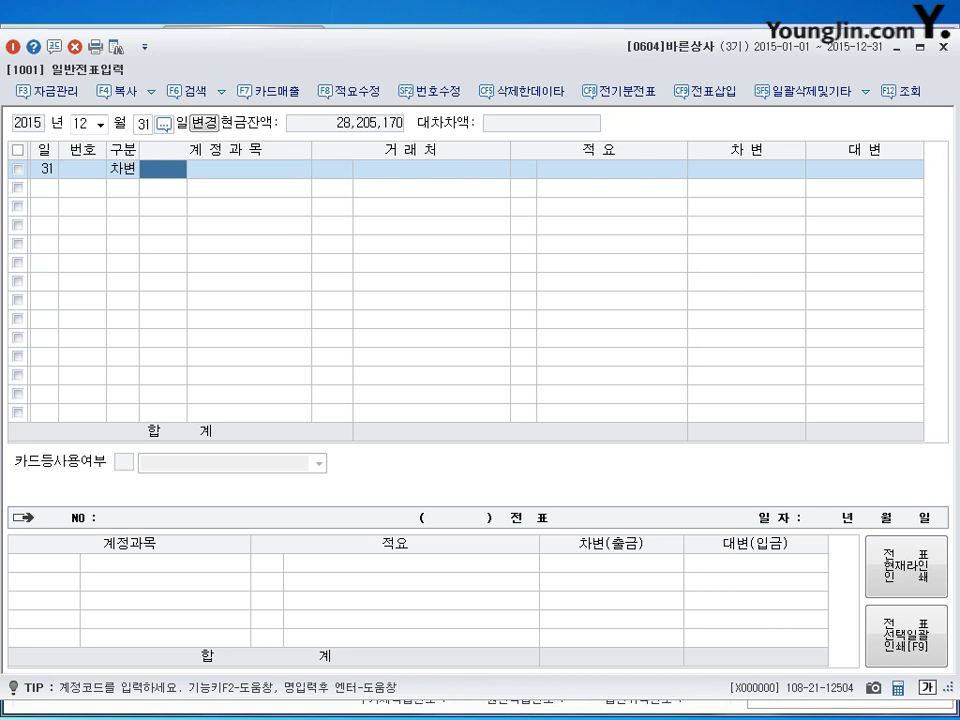
type("0116")
key("Return")
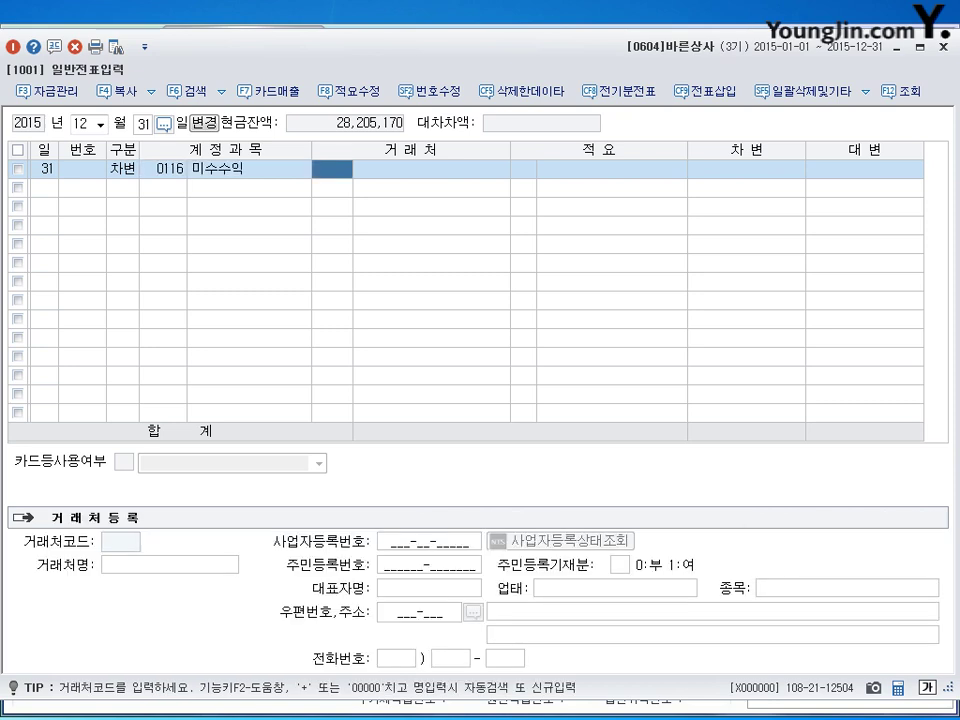
key("Return")
key("Return")
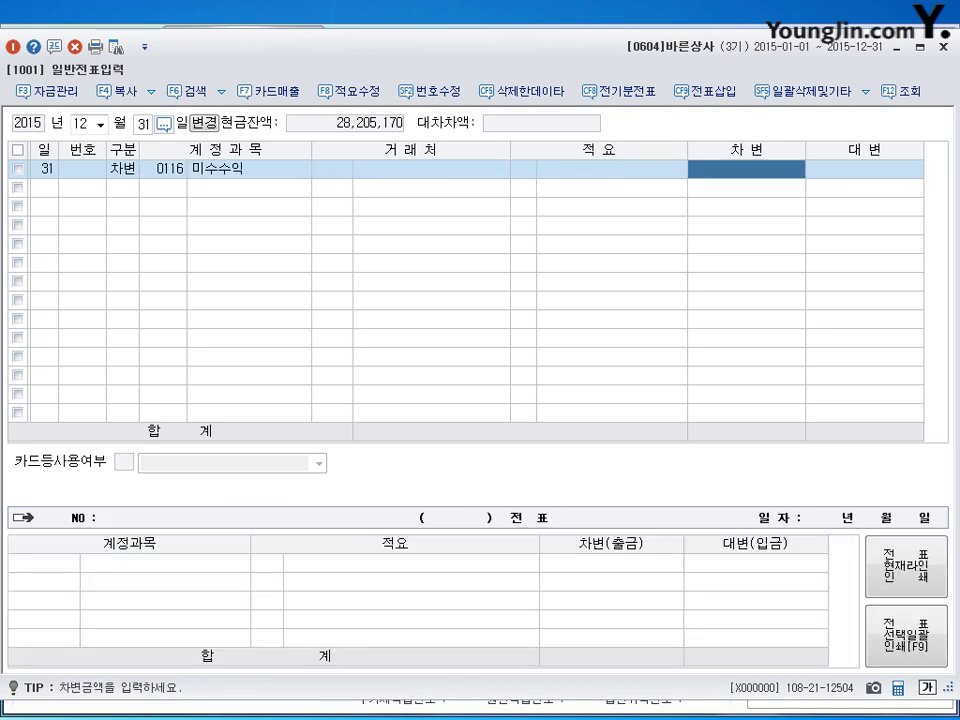
type("1250000")
key("Return")
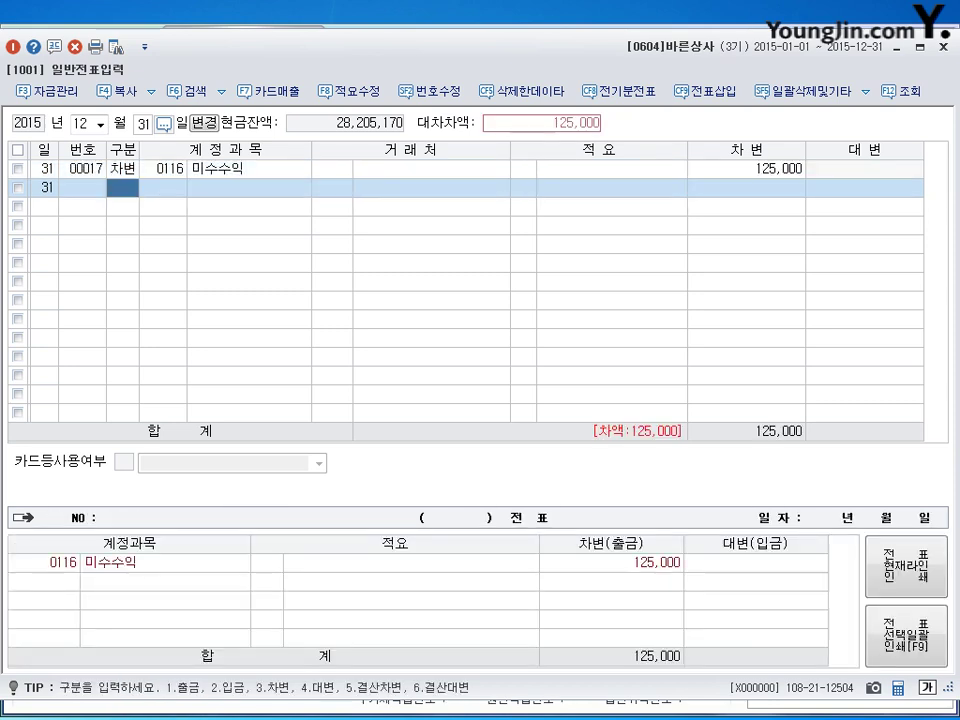
Complete the voucher with a December 31 대변 line for 이자수익 (0901) of 125,000
type("4901")
key("Return")
key("Return")
key("Return")
key("Return")
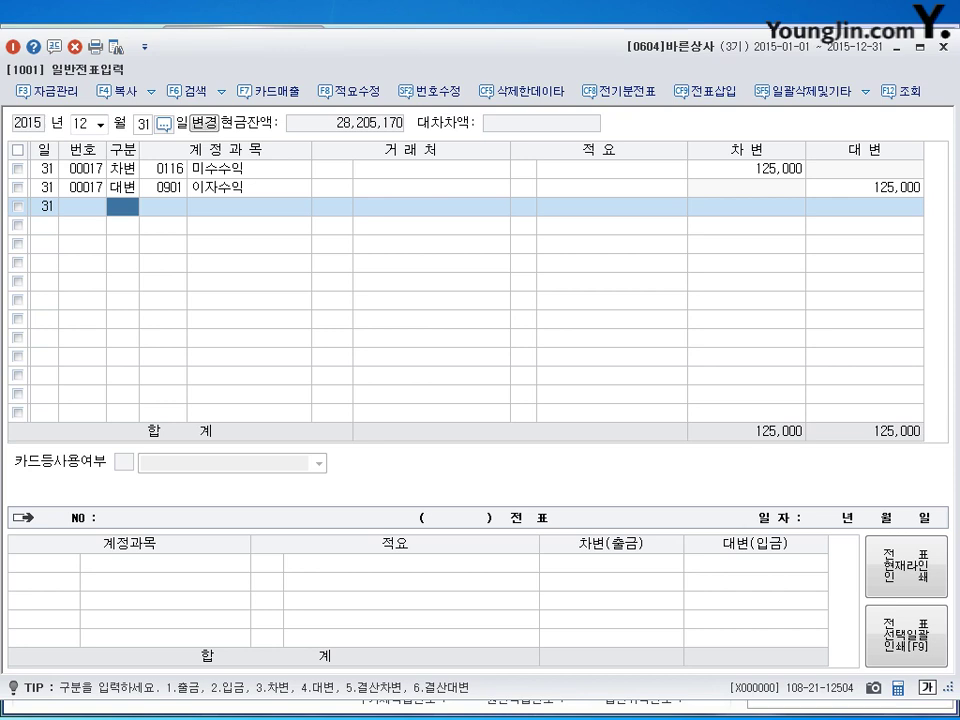
Look up the 가수금 balance in the 합계잔액시산표 as of December 31, 2015, and return to the voucher entry
key("Escape")
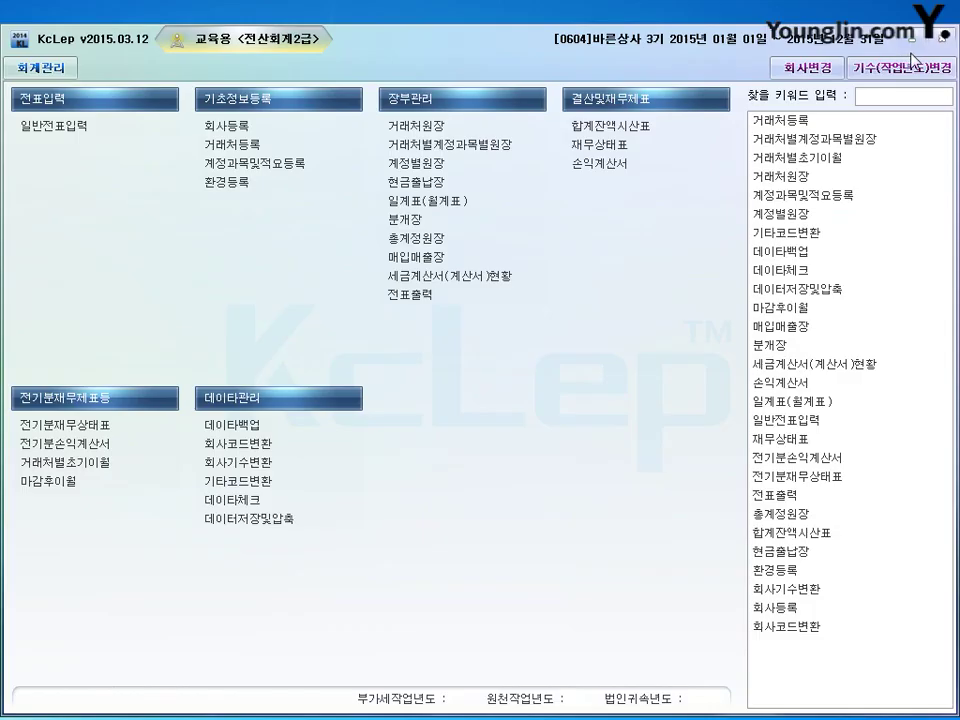
left_click(630, 140)
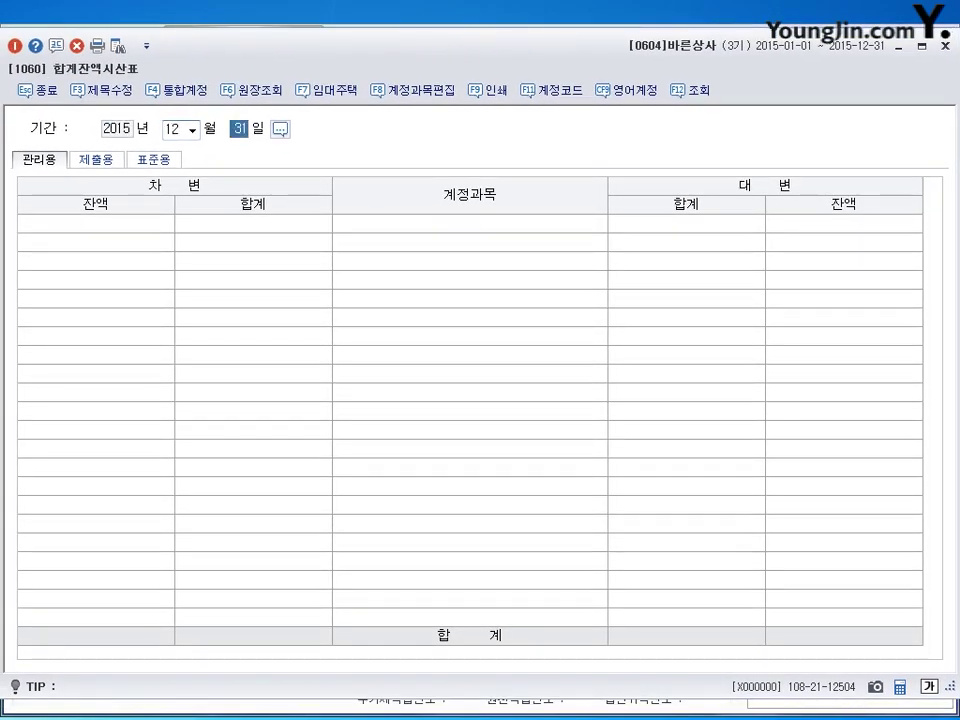
key("Return")
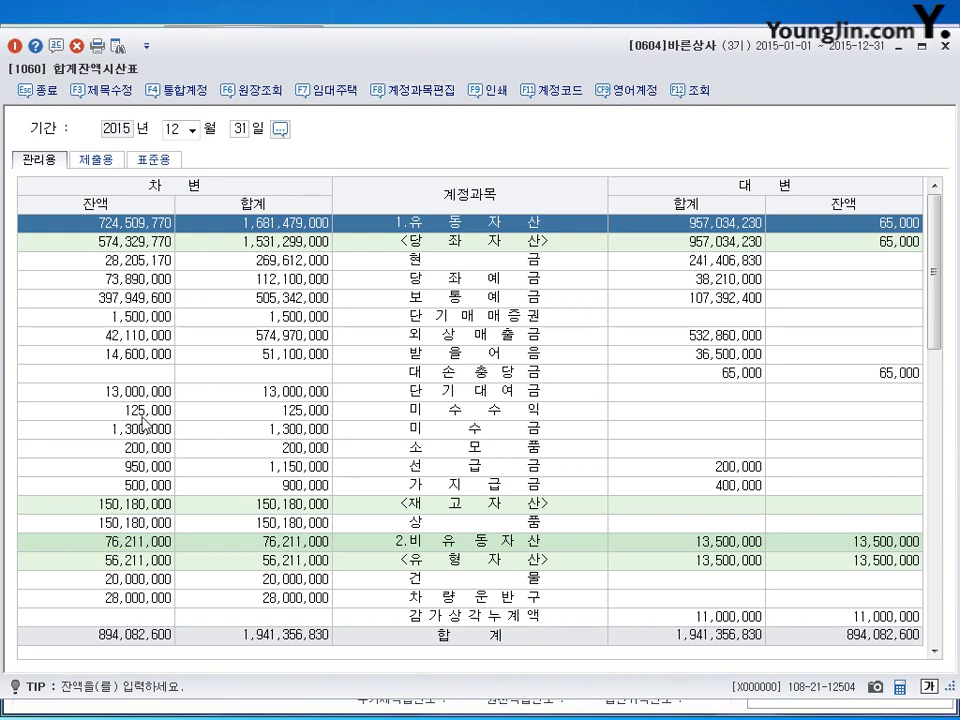
scroll(512, 607, "down", 5)
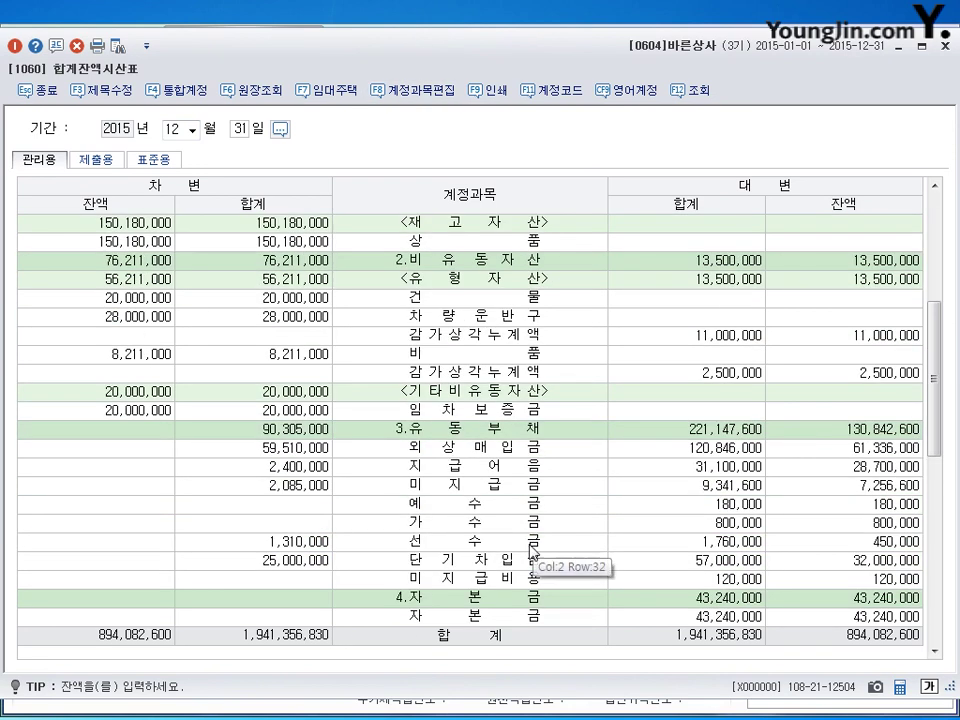
scroll(500, 577, "down", 1)
left_click(485, 466)
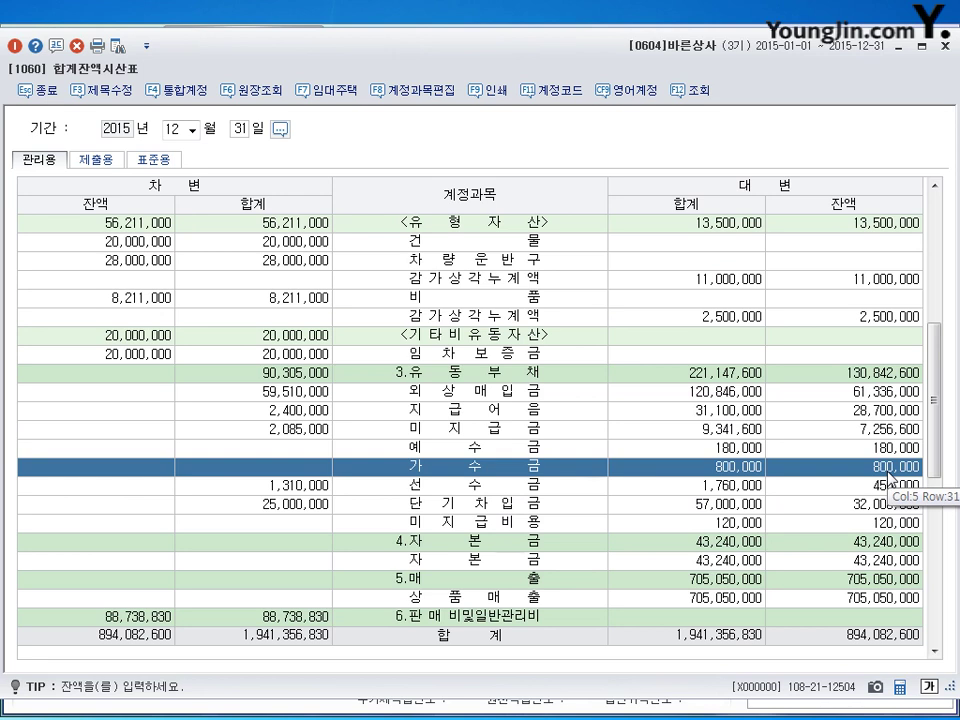
left_click(946, 45)
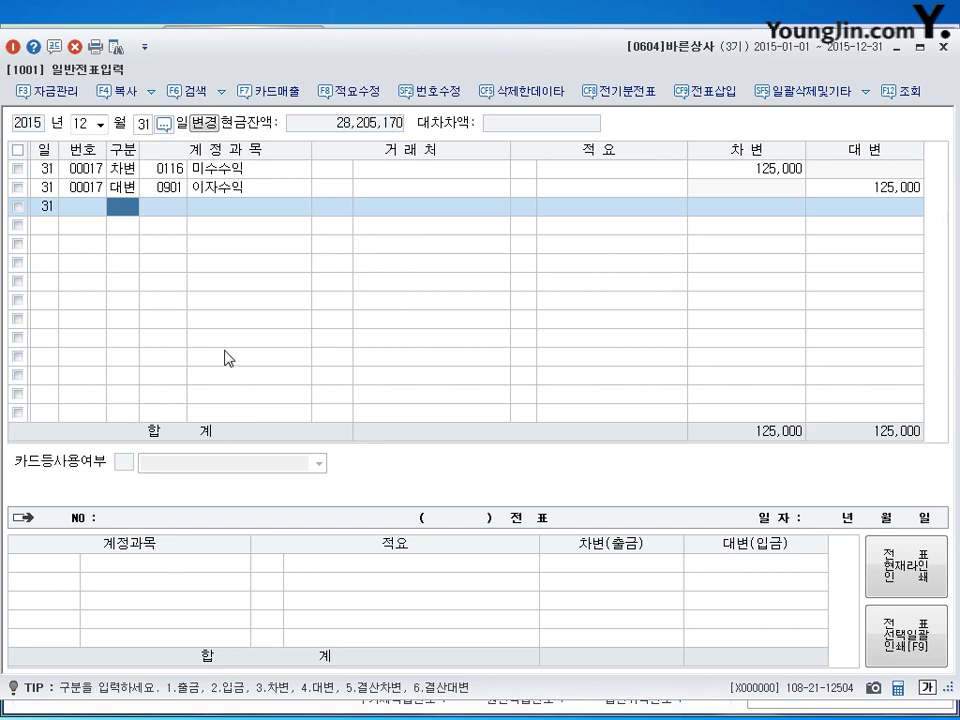
Add a December 31 차변 line for 가수금 (0257) of 800,000
type("3")
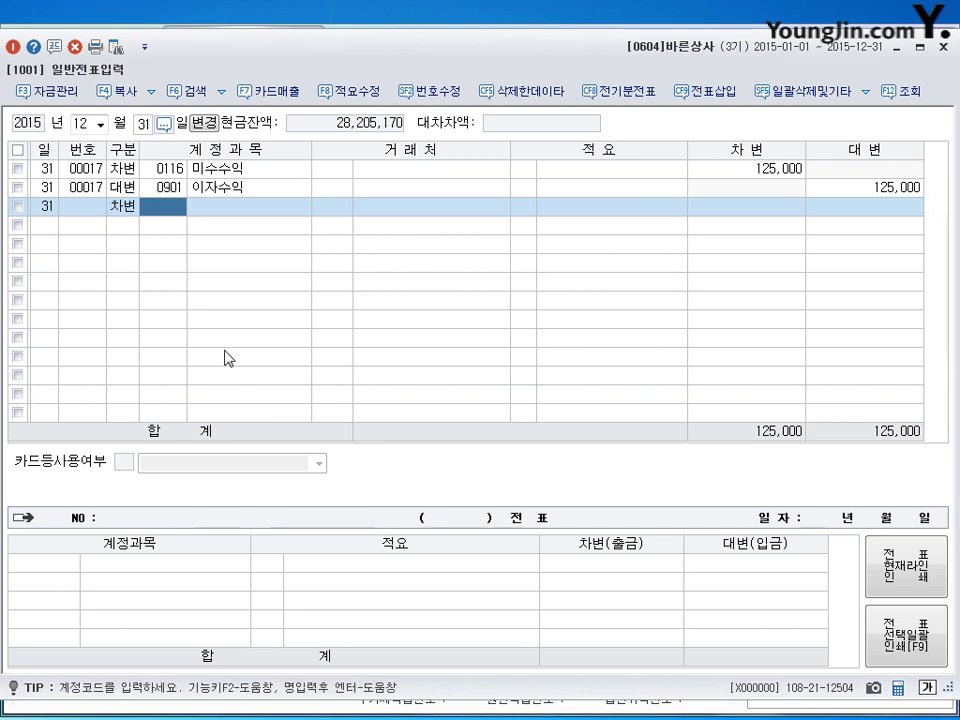
type("257")
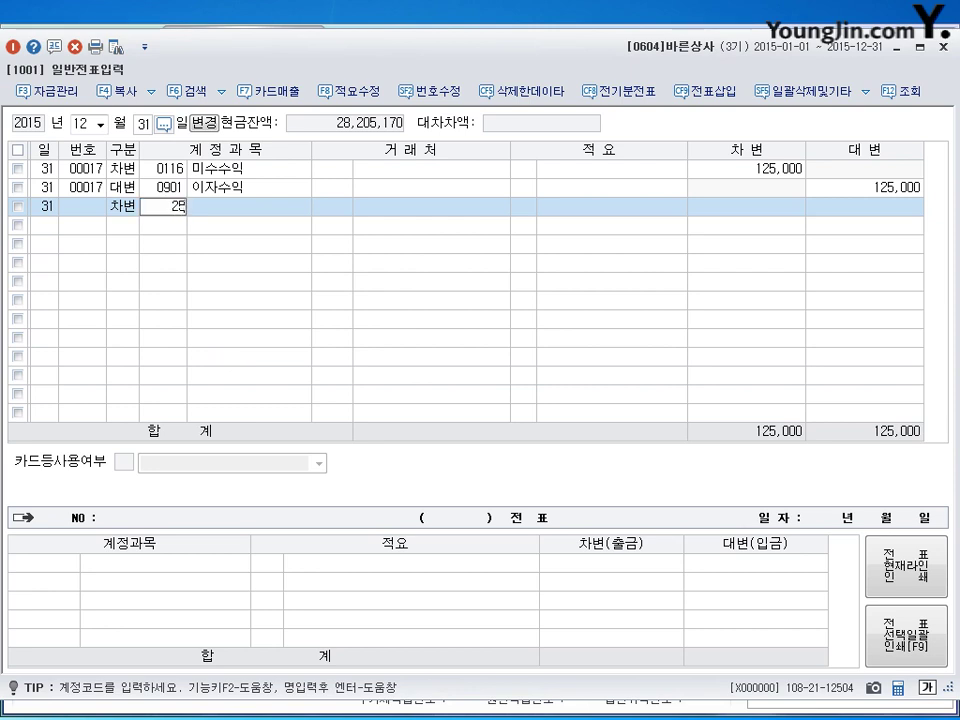
key("Return")
key("Return")
key("Return")
type("8000000")
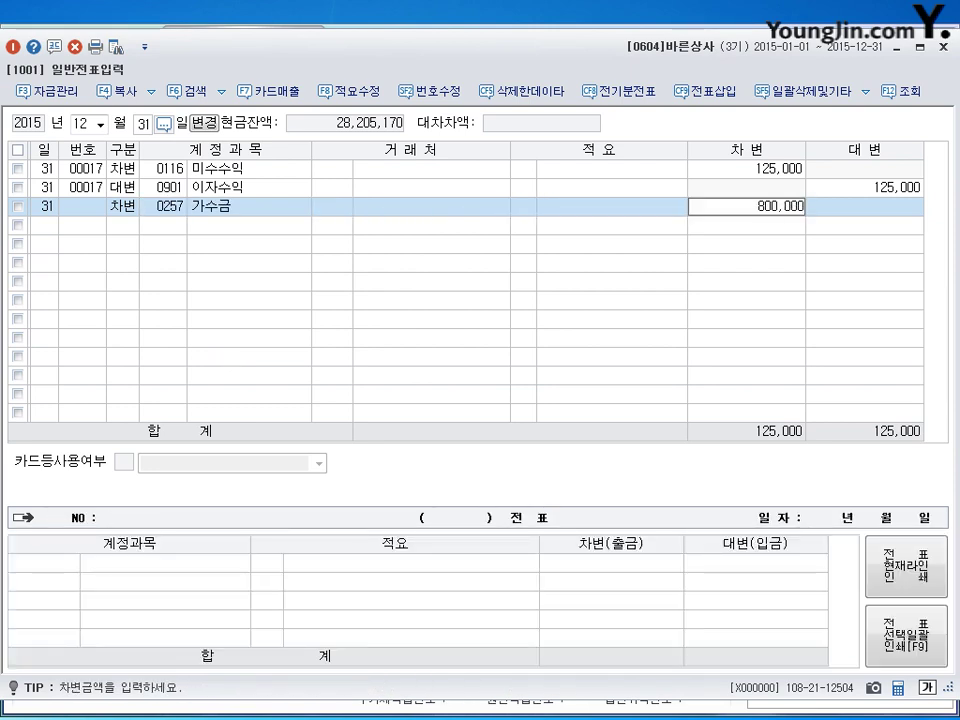
key("Return")
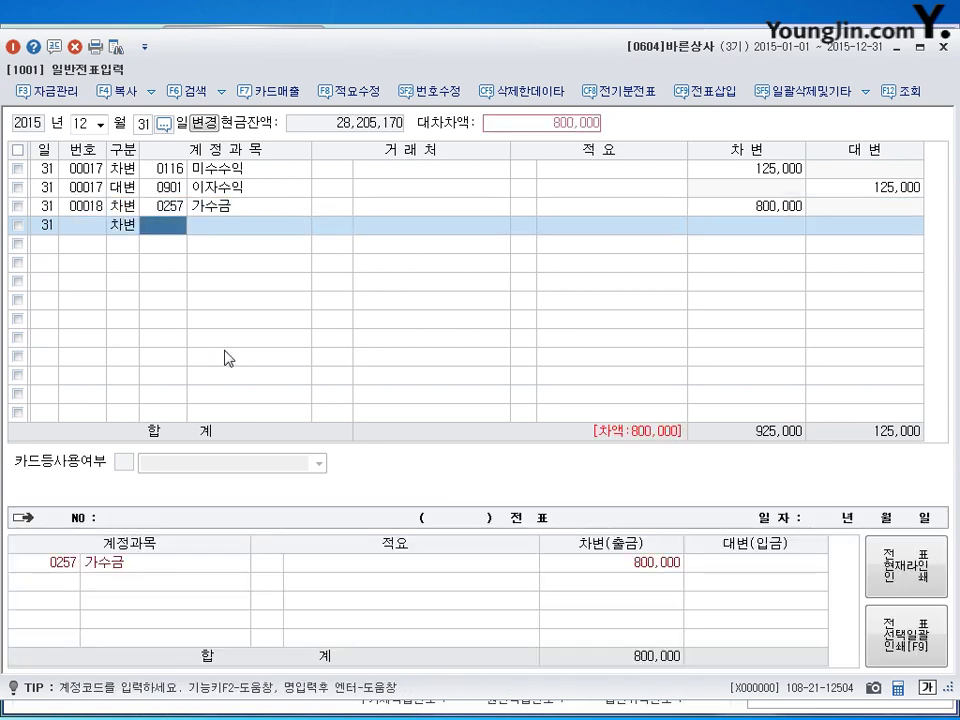
Add the matching 대변 line for 외상매출금 (0108) of 800,000 with 경인상사 (06550) as the 거래처
type("4")
key("Return")
type("108")
key("Return")
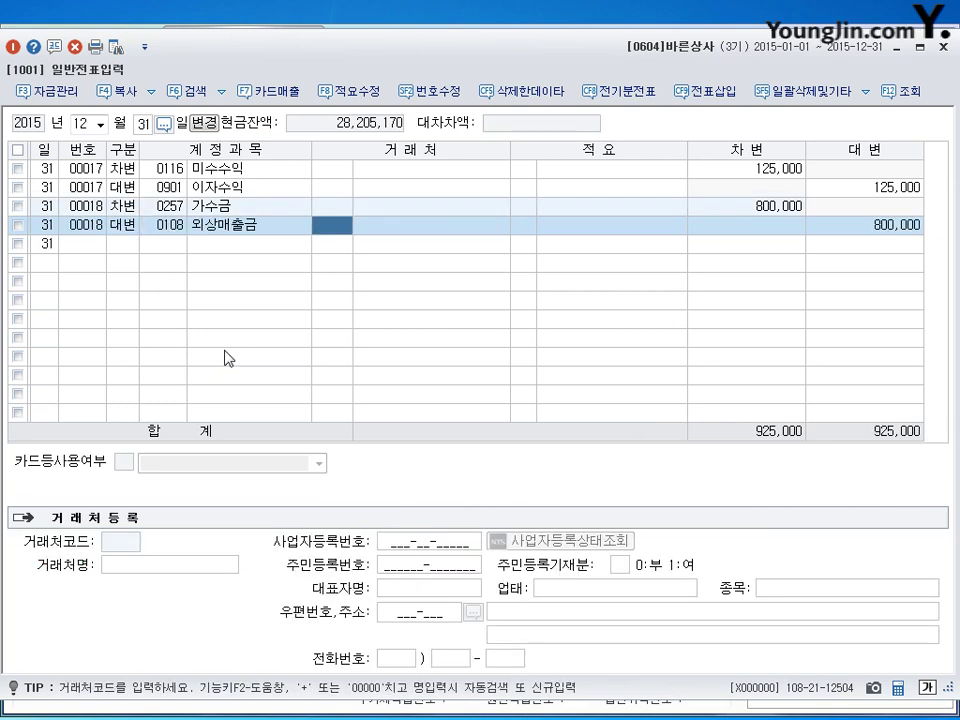
type("경인")
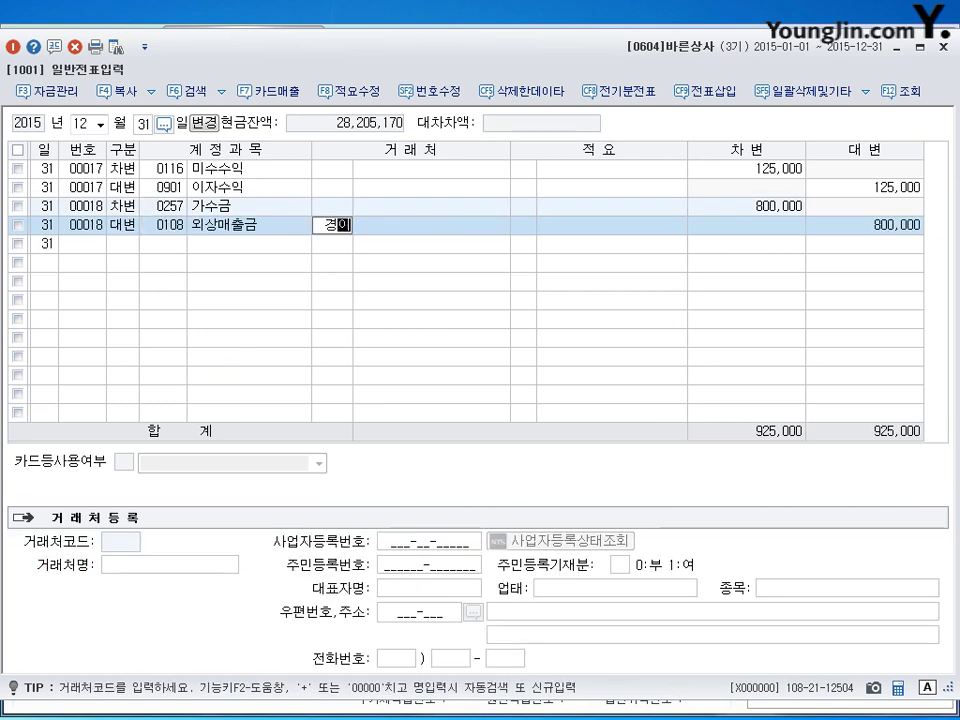
key("Return")
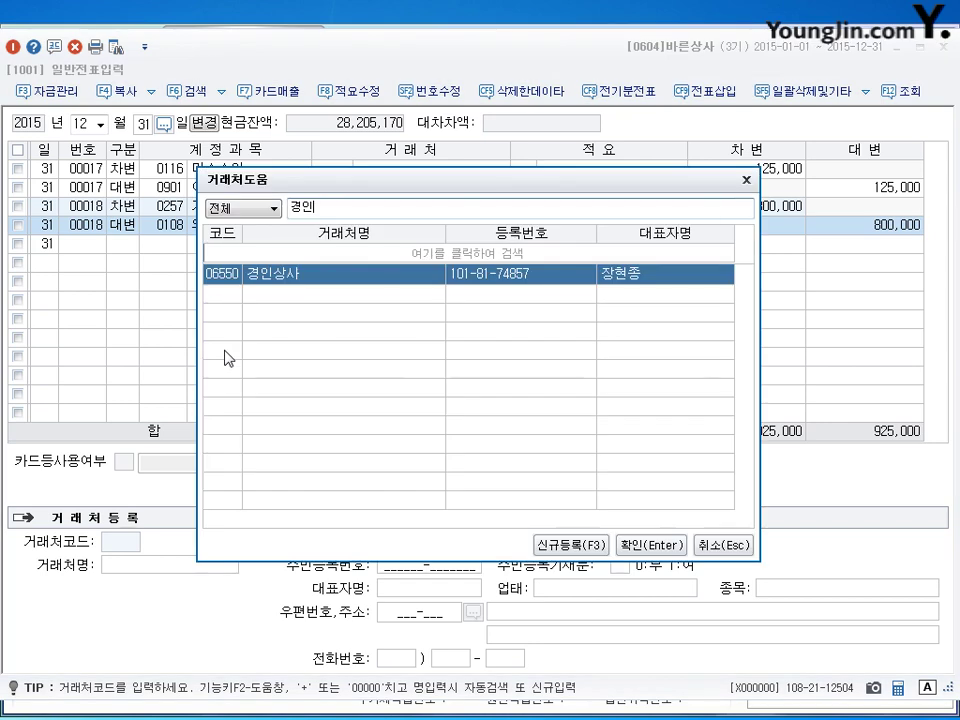
key("Return")
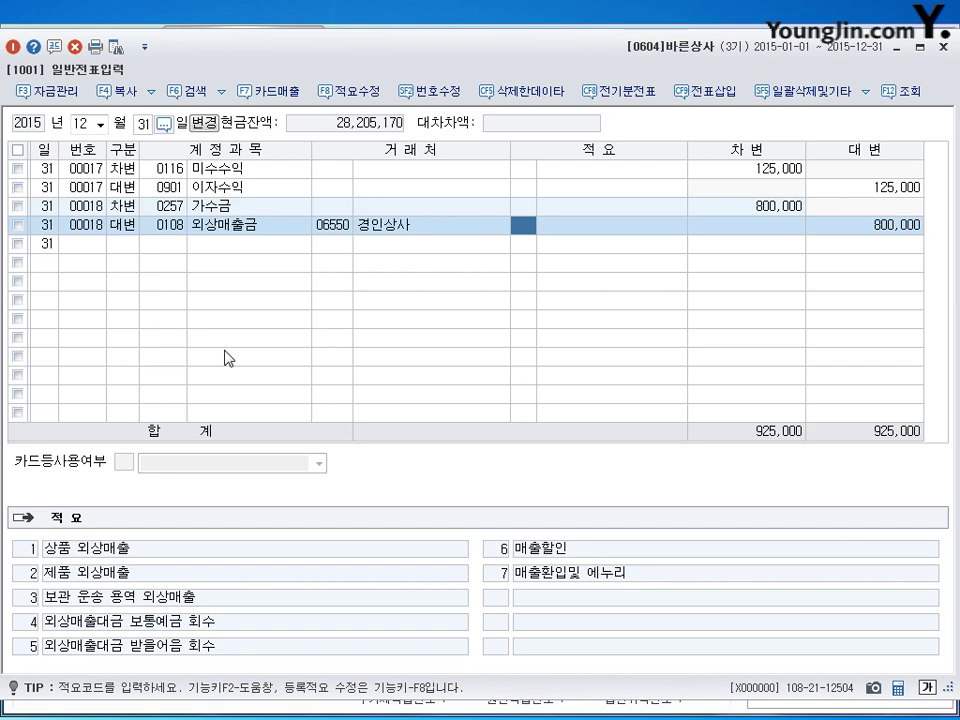
Look up the 외상매출금, 받을어음 and 대손충당금 balances in the 합계잔액시산표 as of December 31, 2015
key("Return")
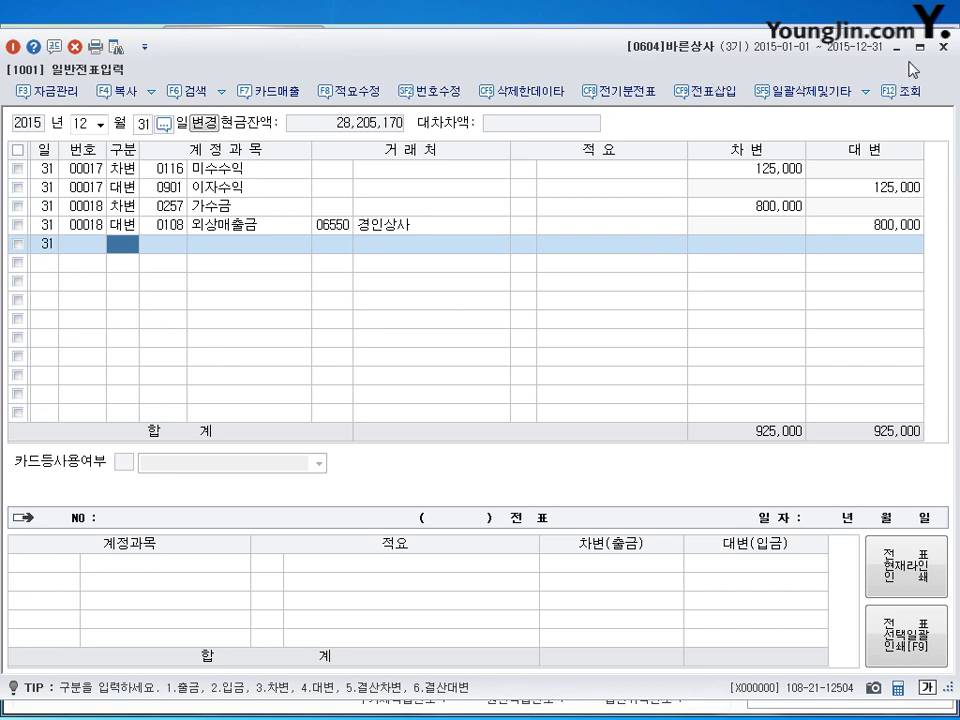
key("Escape")
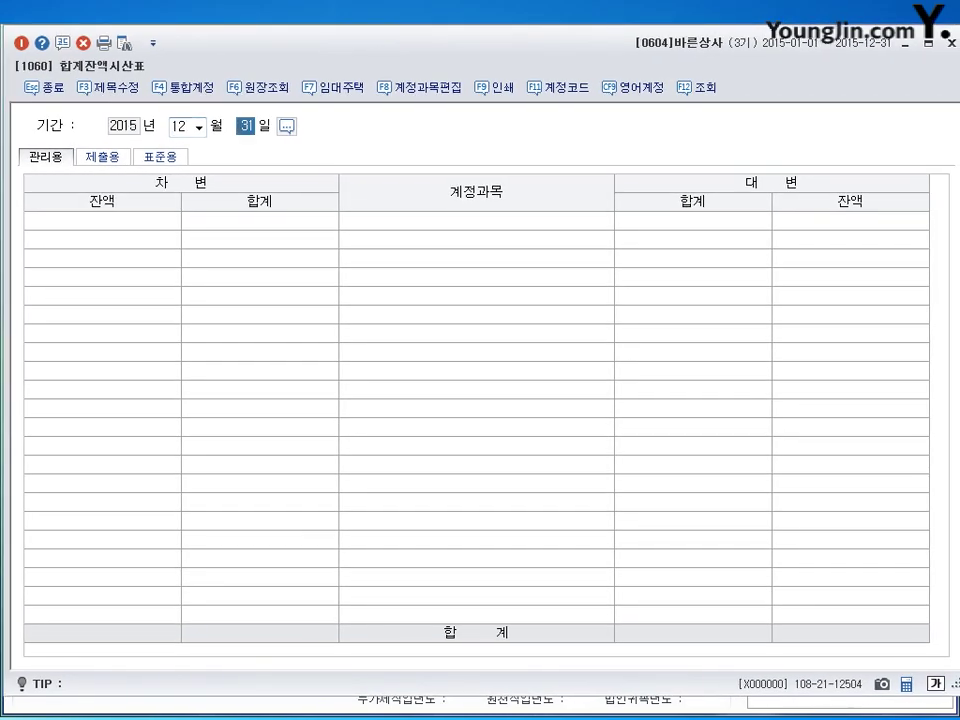
key("Return")
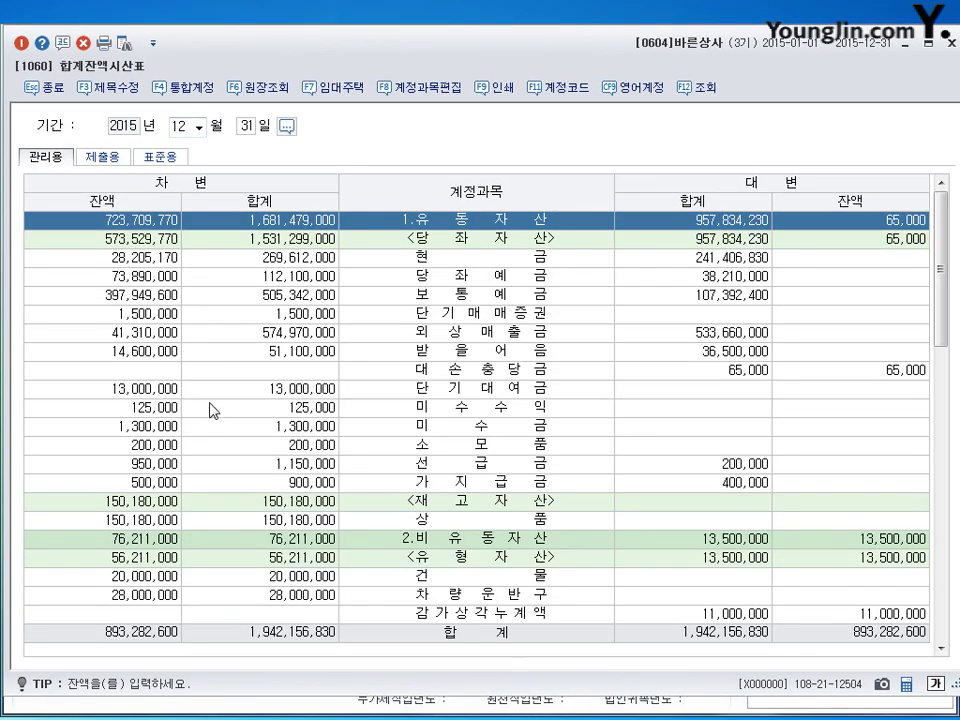
left_click(190, 332)
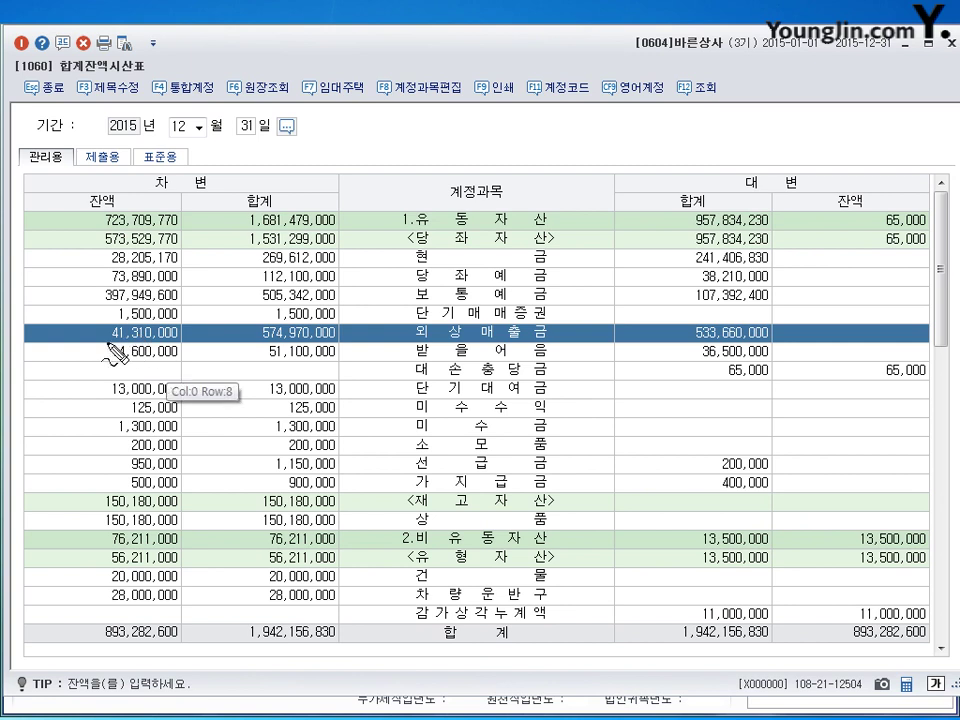
mouse_move(110, 343)
left_mouse_down()
mouse_move(190, 345)
mouse_move(189, 328)
mouse_move(106, 334)
left_mouse_up()
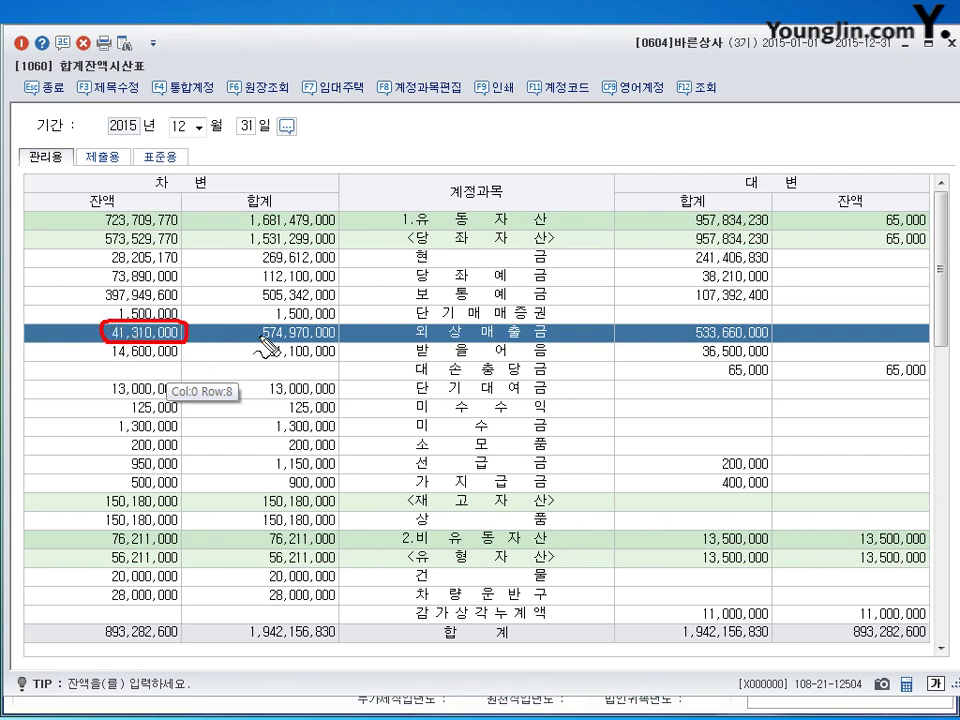
mouse_move(219, 323)
left_mouse_down()
mouse_move(207, 339)
mouse_move(238, 337)
mouse_move(246, 348)
left_mouse_up()
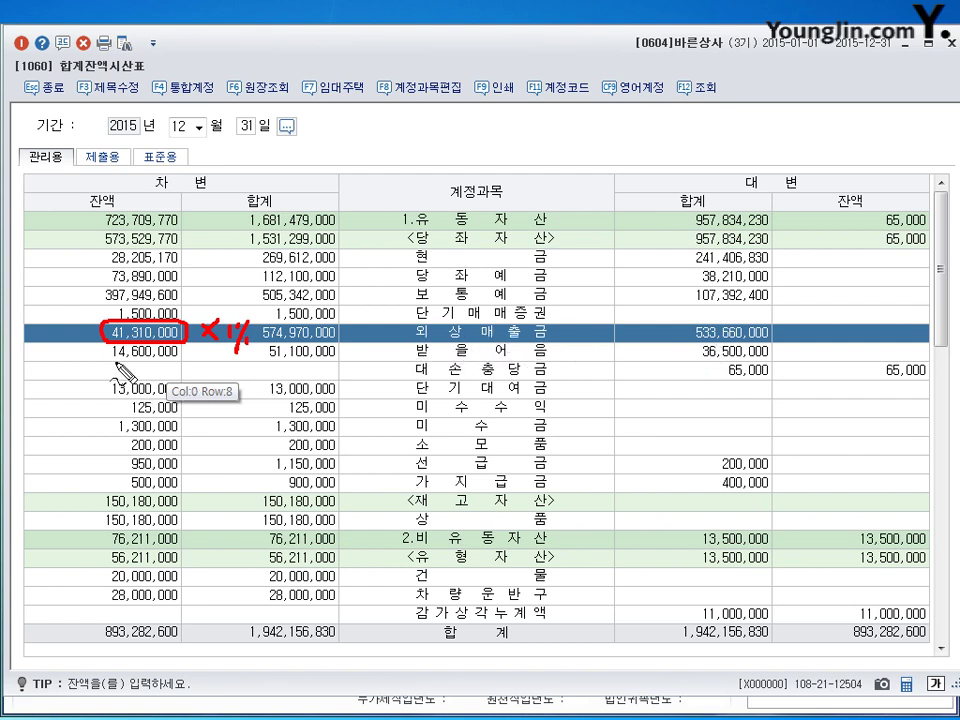
mouse_move(103, 342)
left_mouse_down()
mouse_move(110, 366)
mouse_move(184, 358)
mouse_move(190, 347)
left_mouse_up()
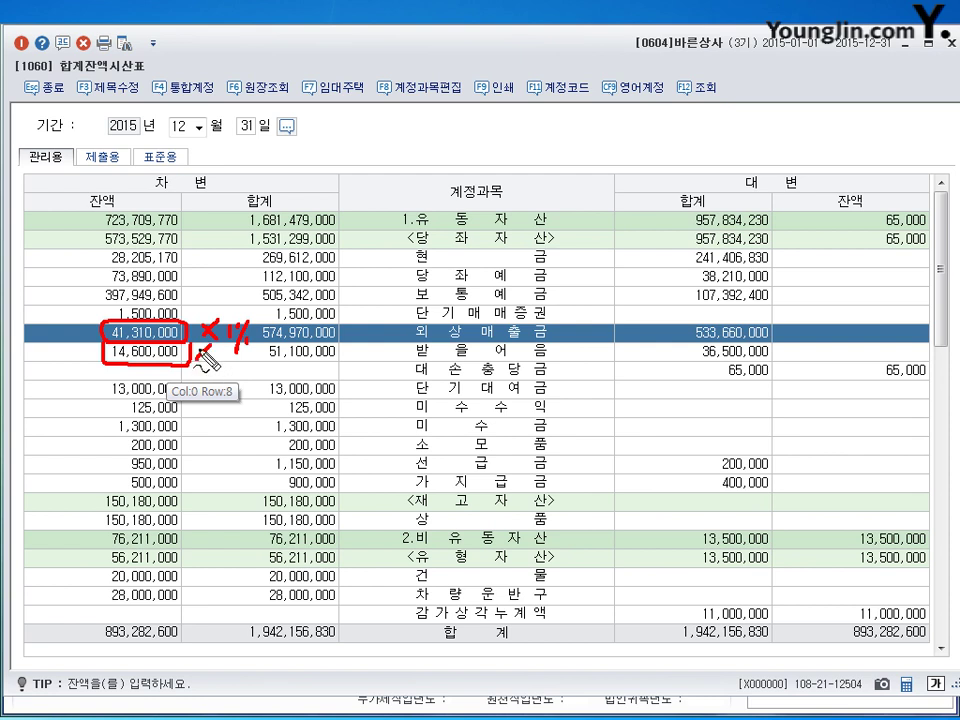
left_click_drag(198, 345, 212, 358)
mouse_move(213, 344)
left_mouse_down()
mouse_move(197, 360)
mouse_move(240, 362)
left_mouse_up()
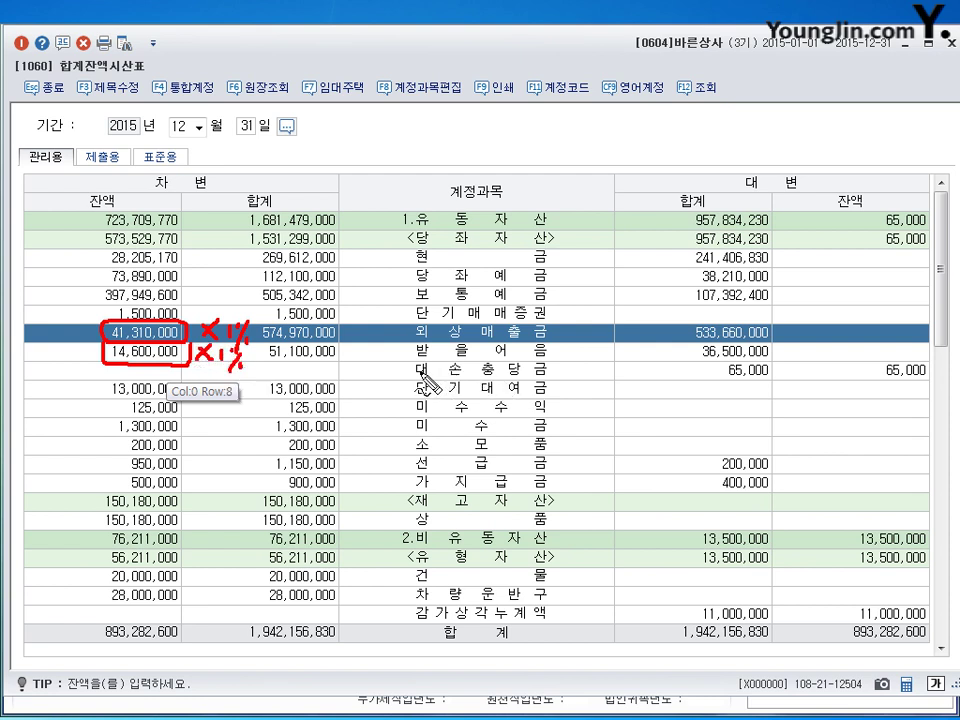
mouse_move(420, 371)
left_mouse_down()
mouse_move(518, 371)
mouse_move(480, 360)
mouse_move(405, 368)
mouse_move(558, 368)
left_mouse_up()
mouse_move(925, 379)
left_mouse_down()
mouse_move(864, 381)
mouse_move(922, 358)
left_mouse_up()
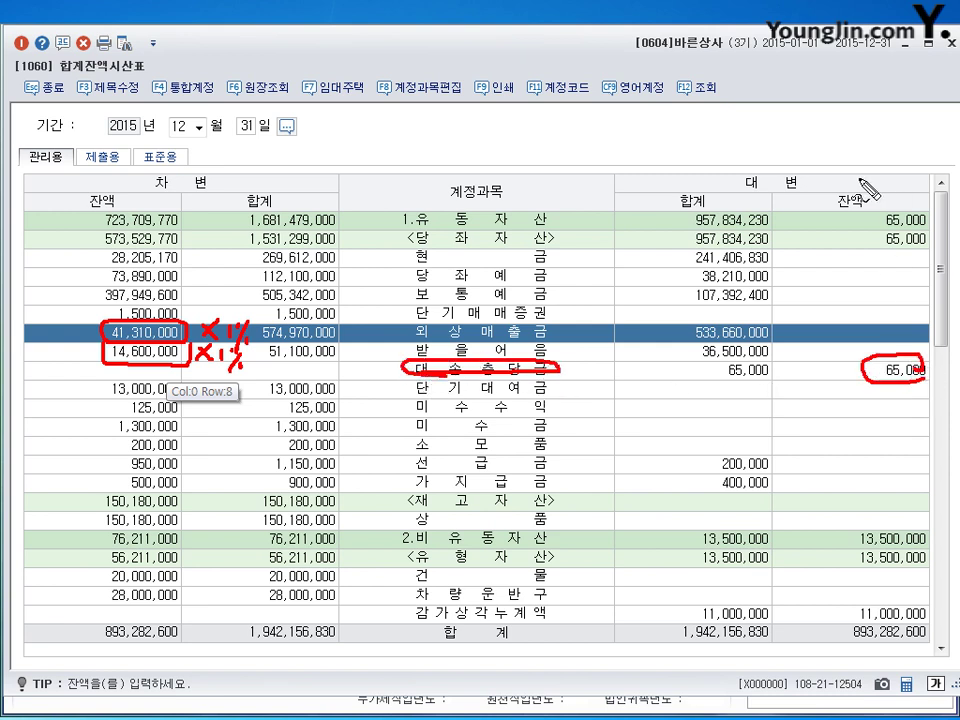
left_click_drag(866, 183, 889, 181)
left_click_drag(49, 184, 77, 185)
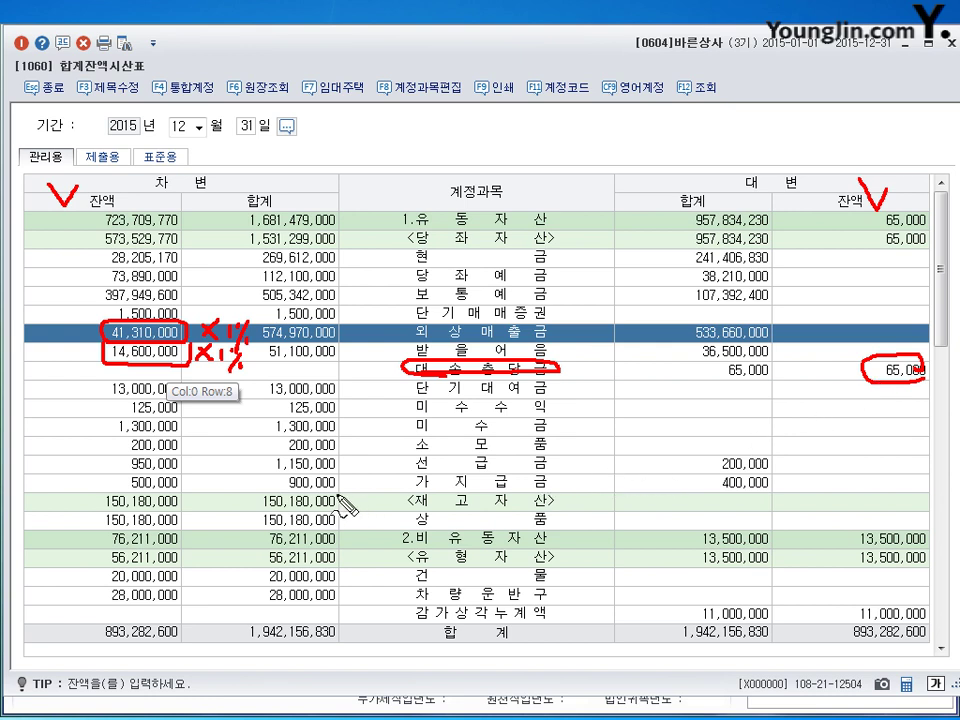
Check the 상품 balance in the 합계잔액시산표 and return to the voucher entry
mouse_move(188, 516)
left_mouse_down()
mouse_move(157, 539)
mouse_move(90, 524)
mouse_move(145, 505)
mouse_move(197, 518)
mouse_move(184, 532)
left_mouse_up()
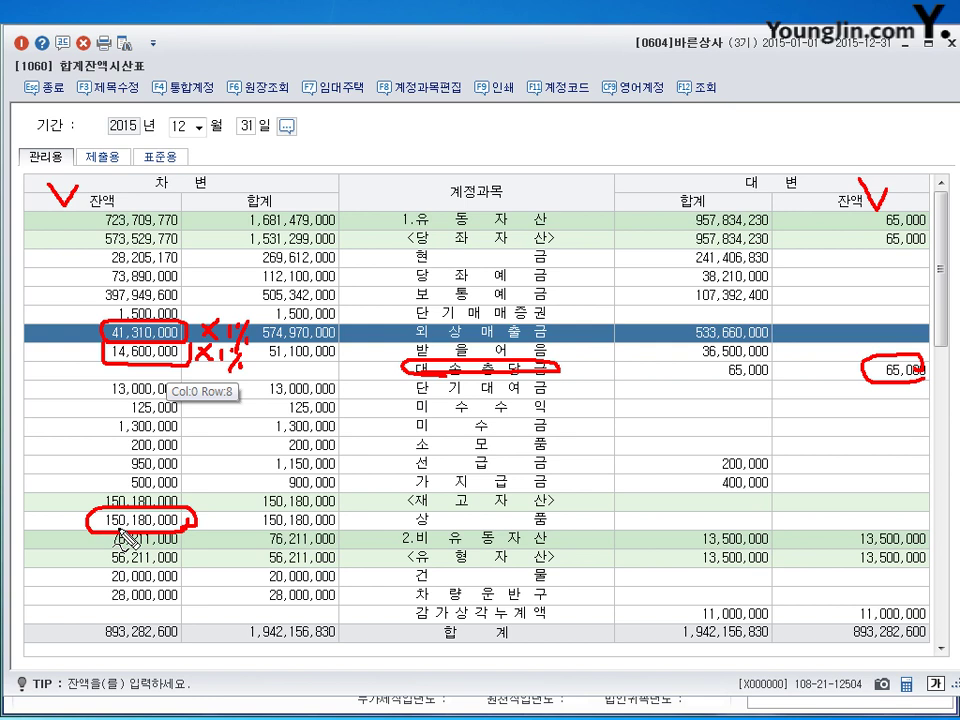
left_click_drag(220, 521, 271, 522)
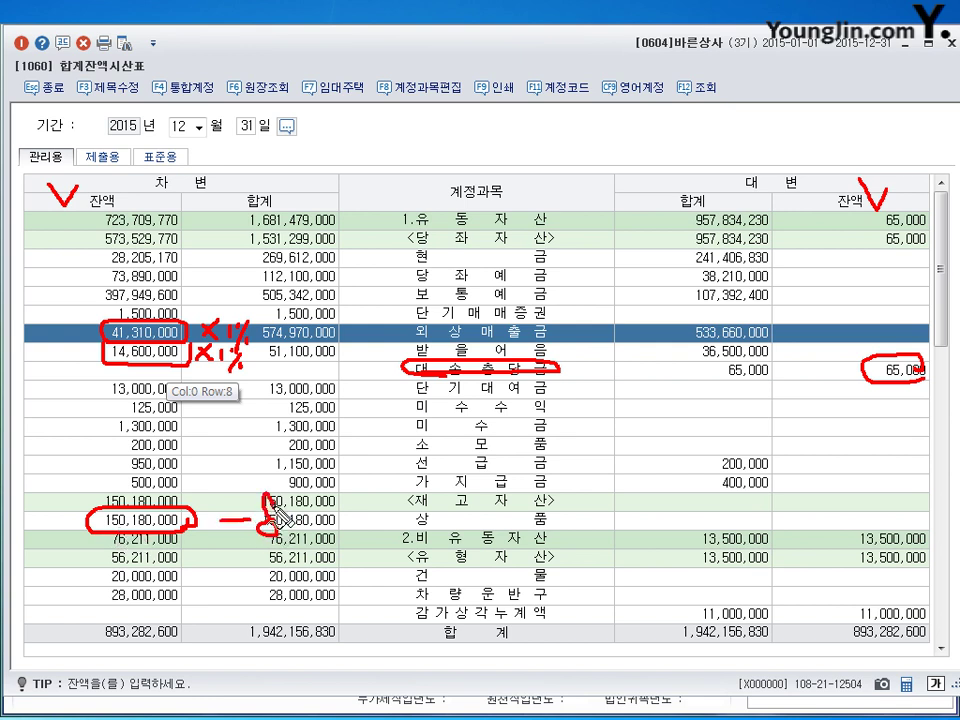
left_click(285, 533)
left_click(307, 533)
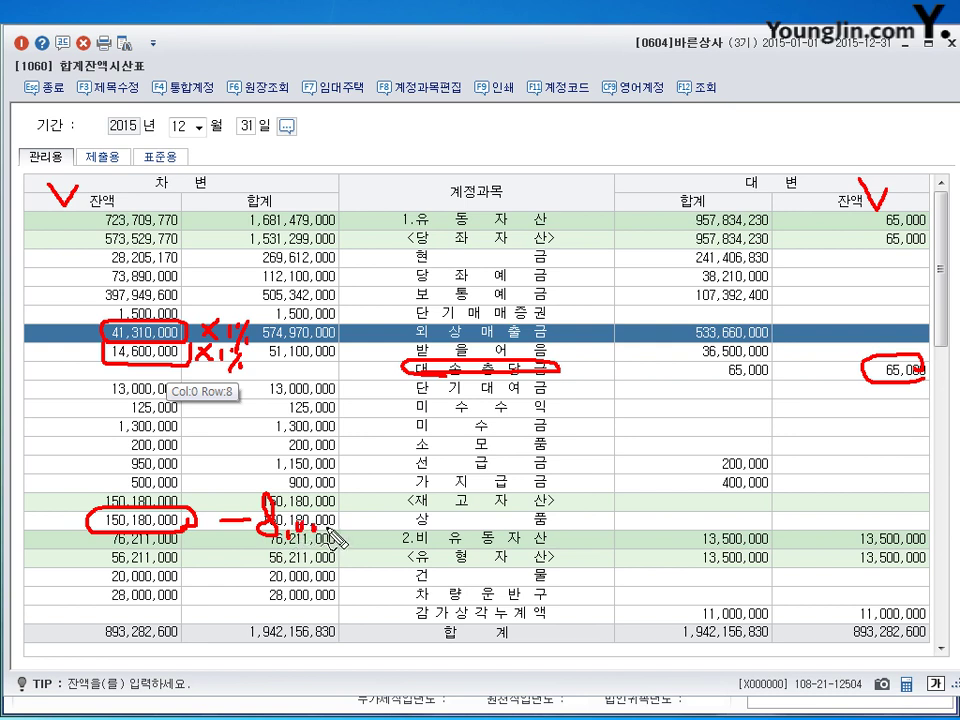
left_click(328, 531)
left_click(345, 542)
left_click(360, 531)
left_click(375, 525)
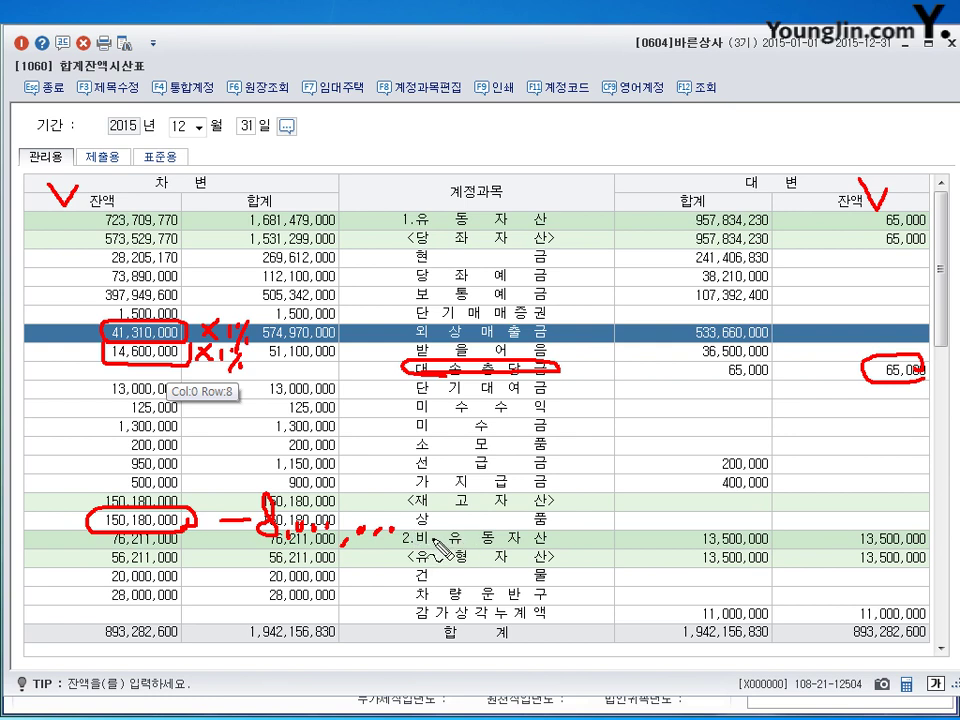
key("Escape")
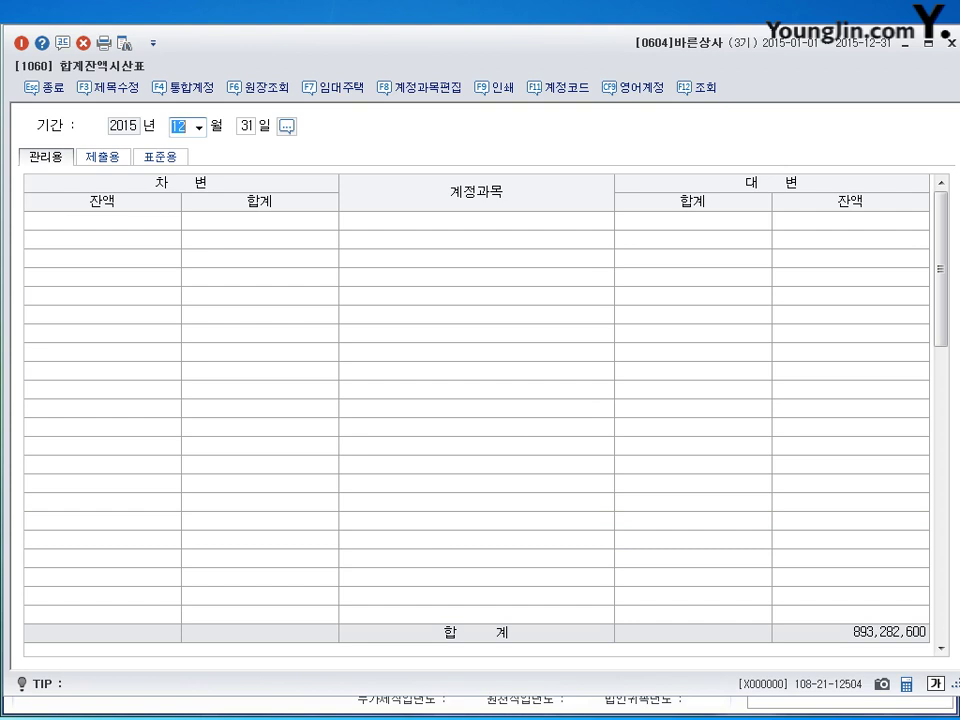
left_click(951, 43)
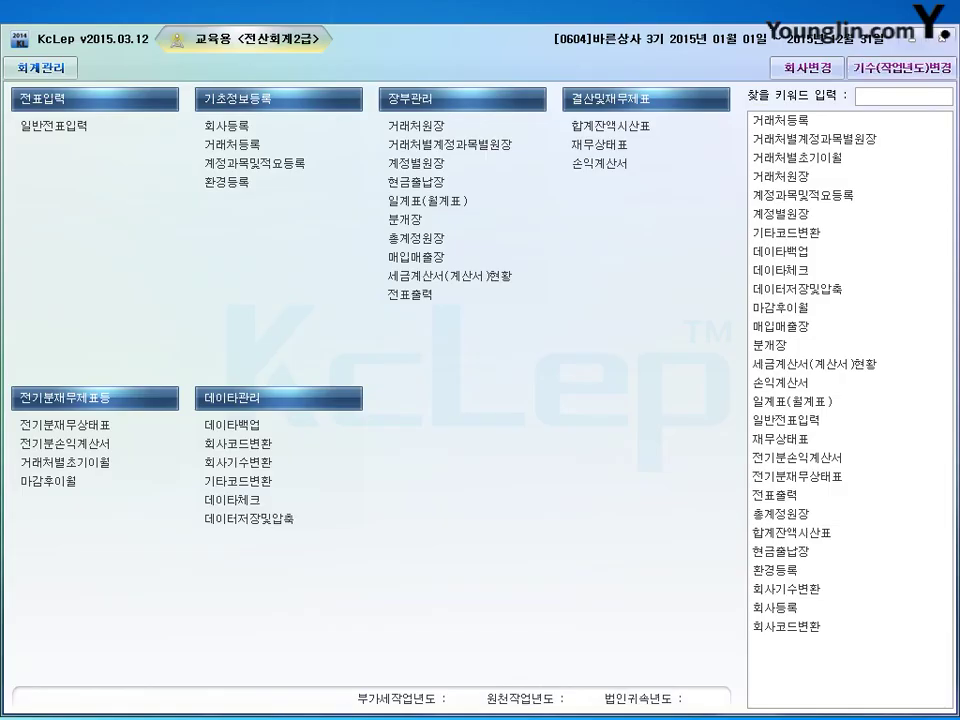
left_click(52, 126)
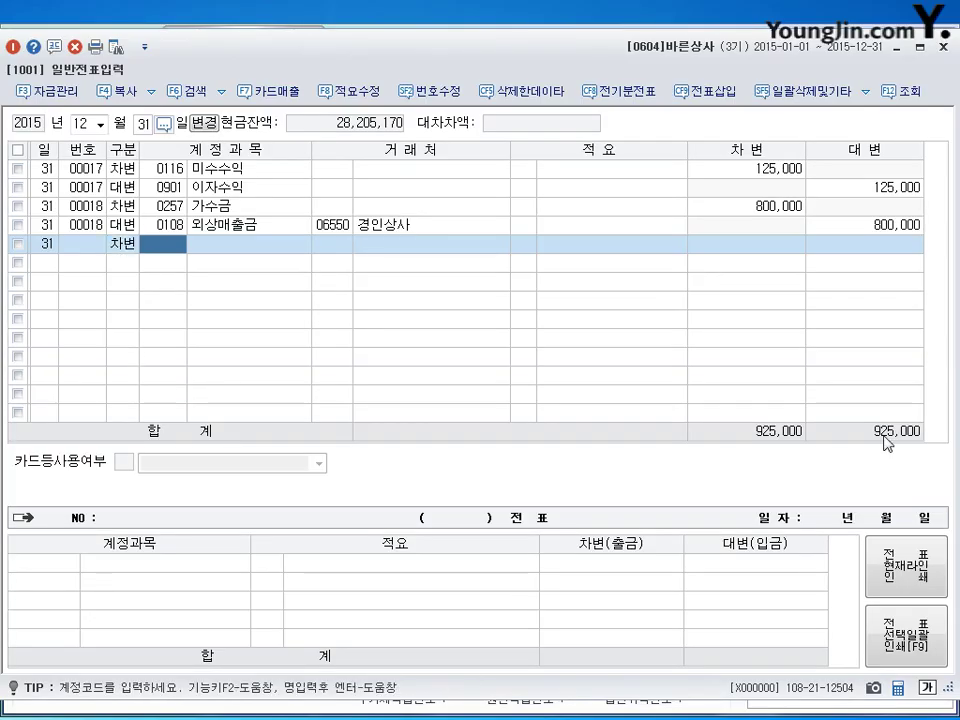
Add a December 31 차변 line for 대손상각비 (0835) of 494,100
type("835")
key("Return")
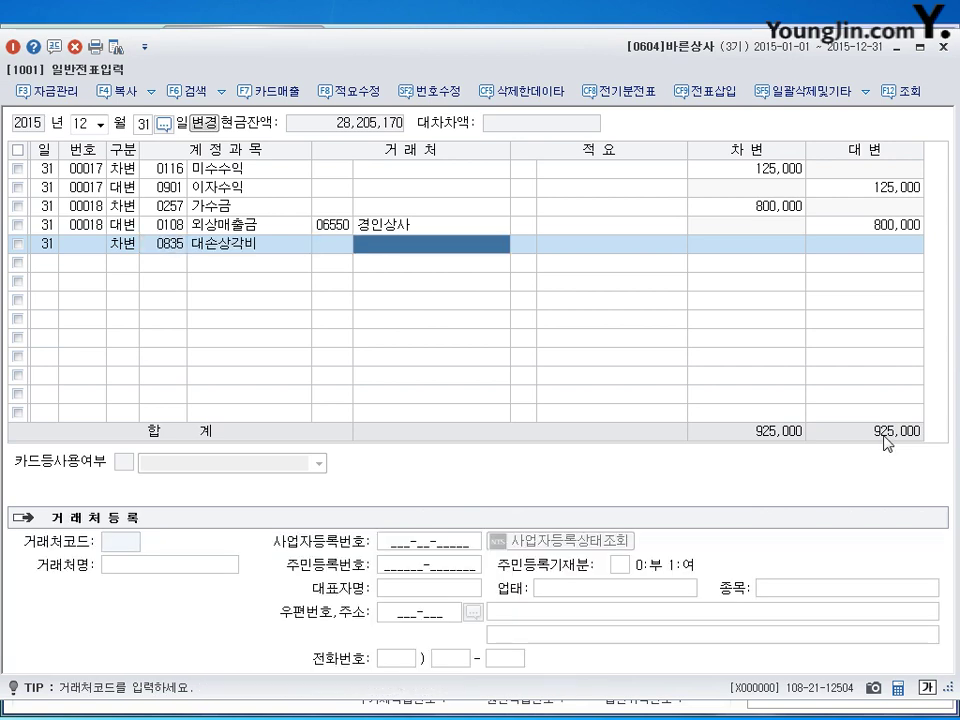
key("Return")
key("Return")
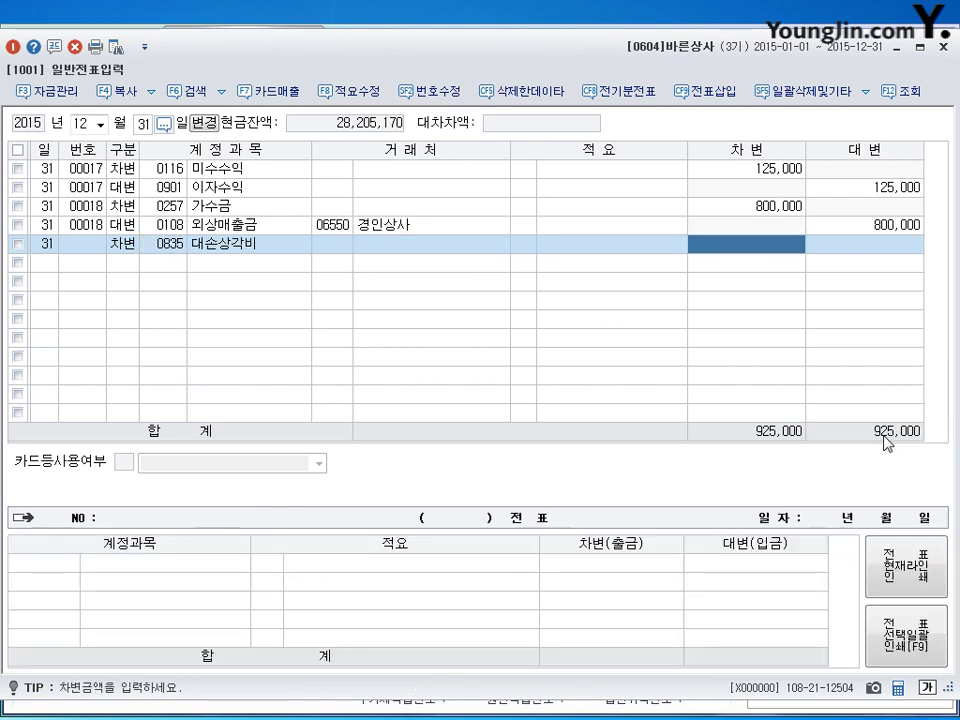
type("494,100")
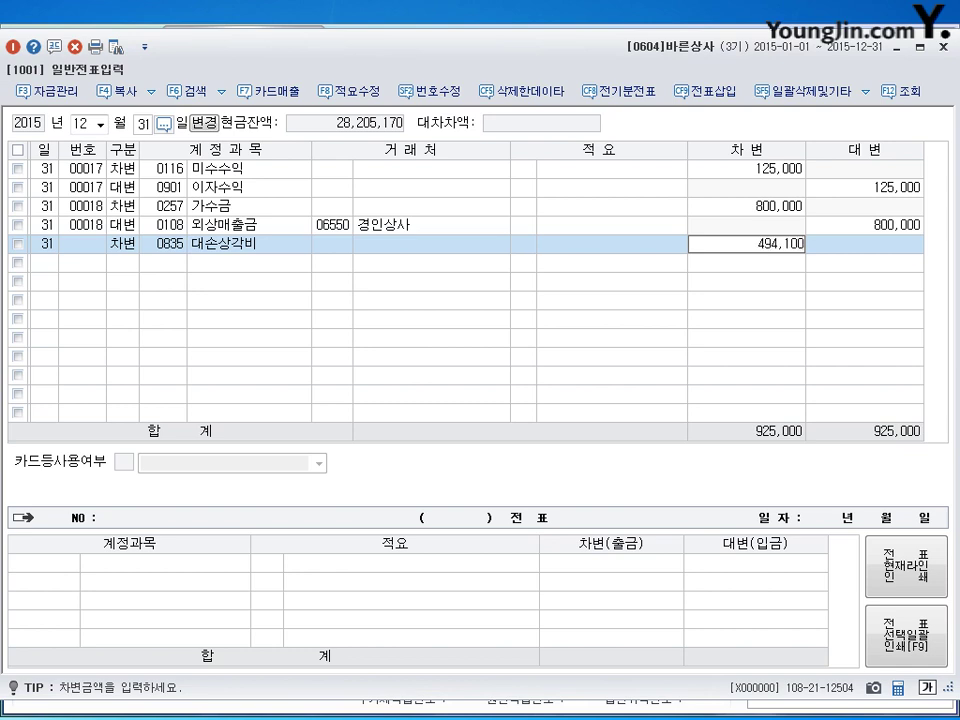
key("Return")
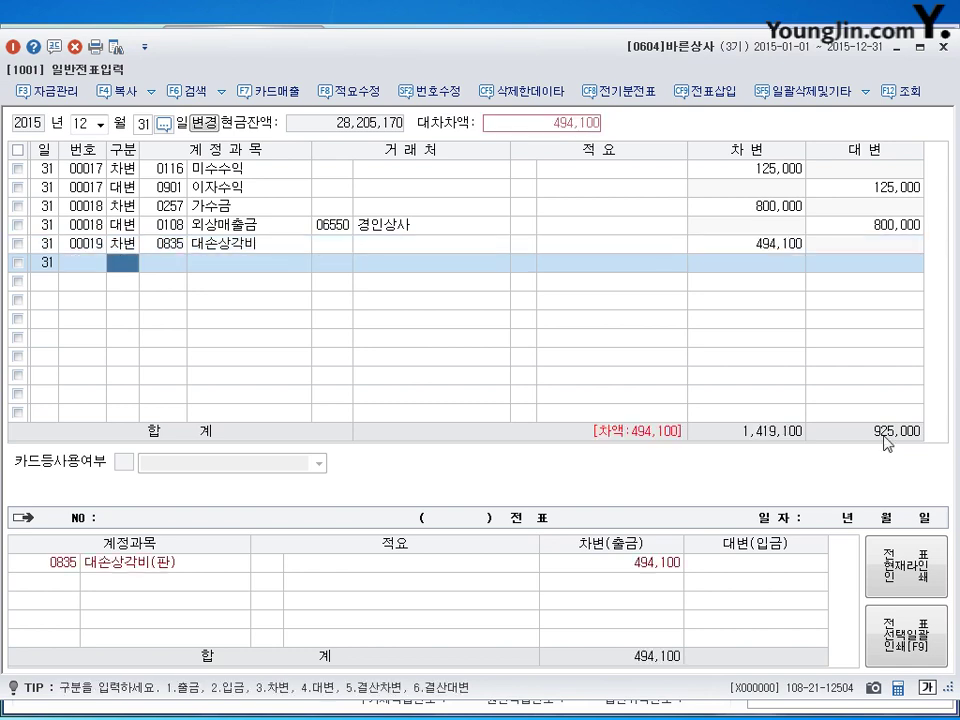
Add the matching 대변 lines for 대손충당금 (0109) of 413,100 and 대손충당금 (0111) of 81,000
type("40109")
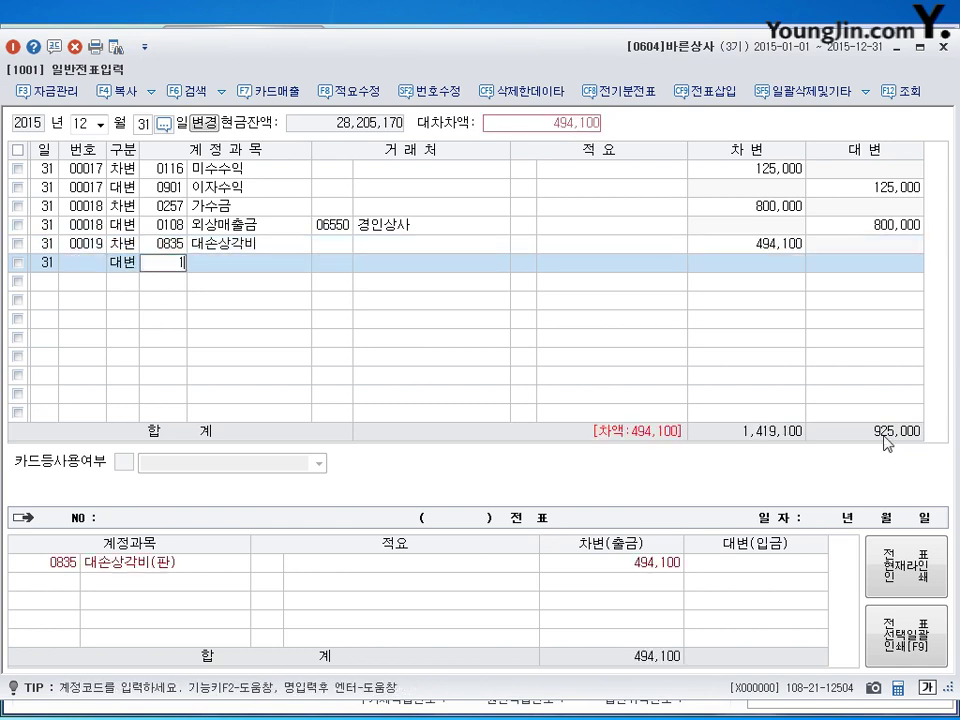
key("Return")
key("Return")
key("Return")
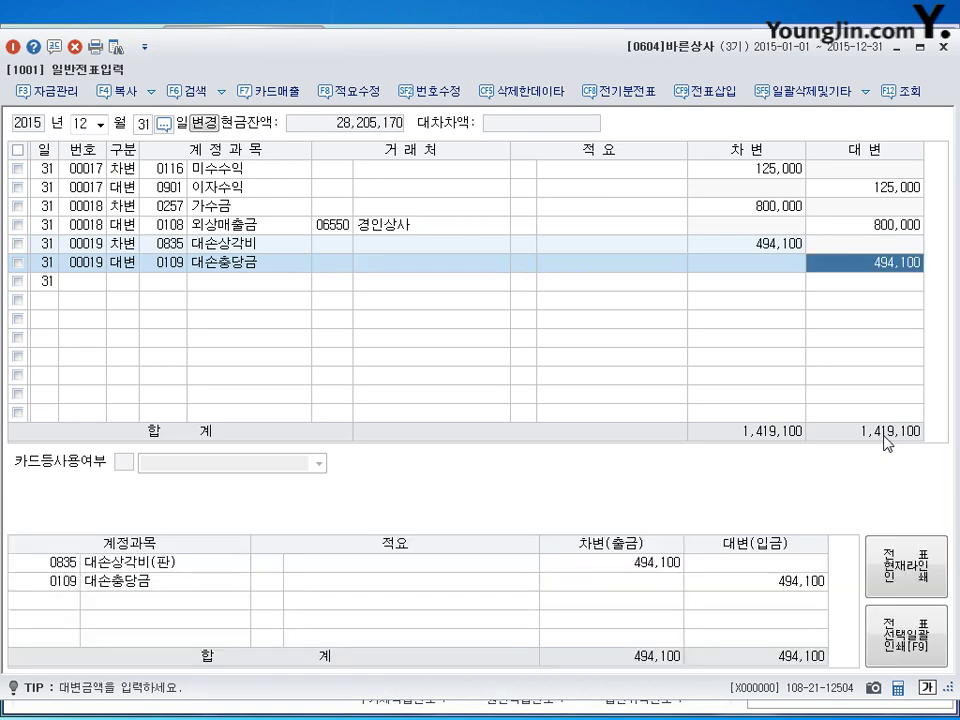
type("413100")
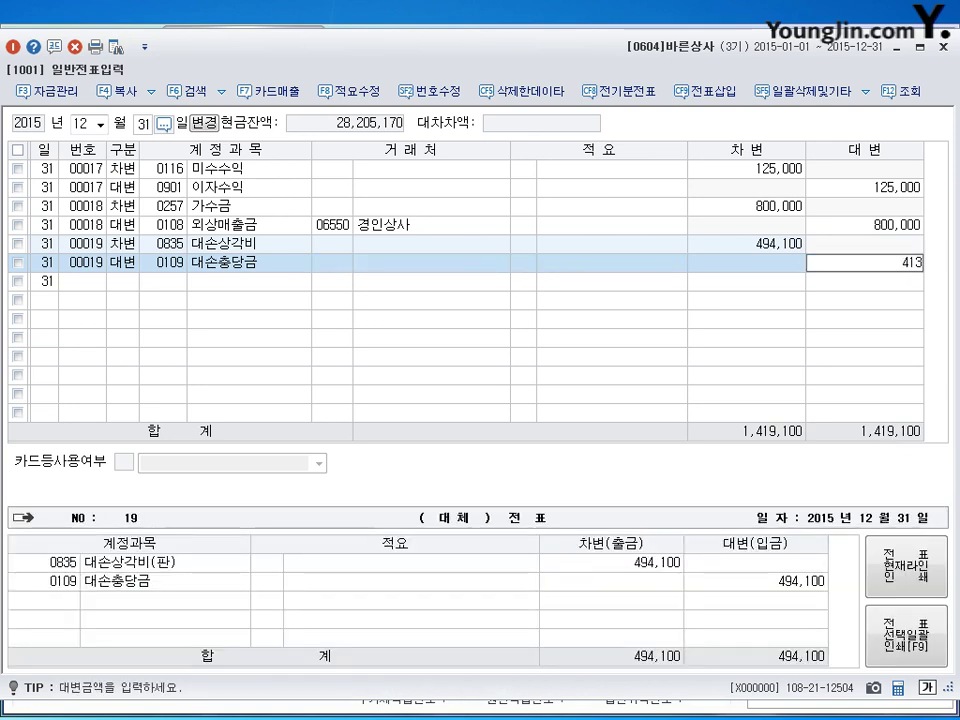
key("Return")
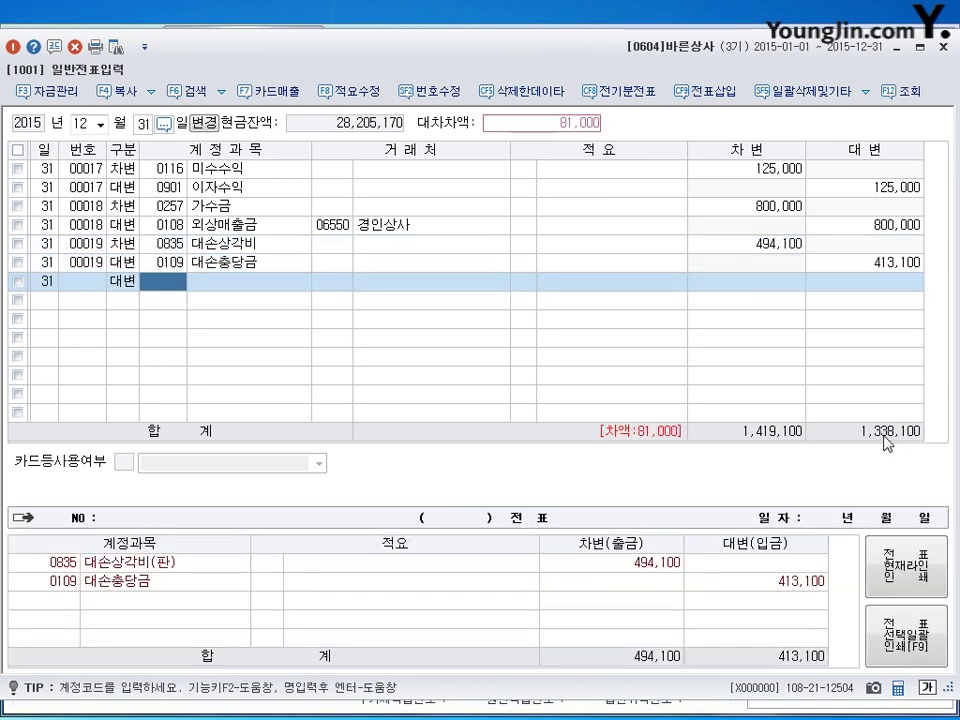
type("111")
key("Return")
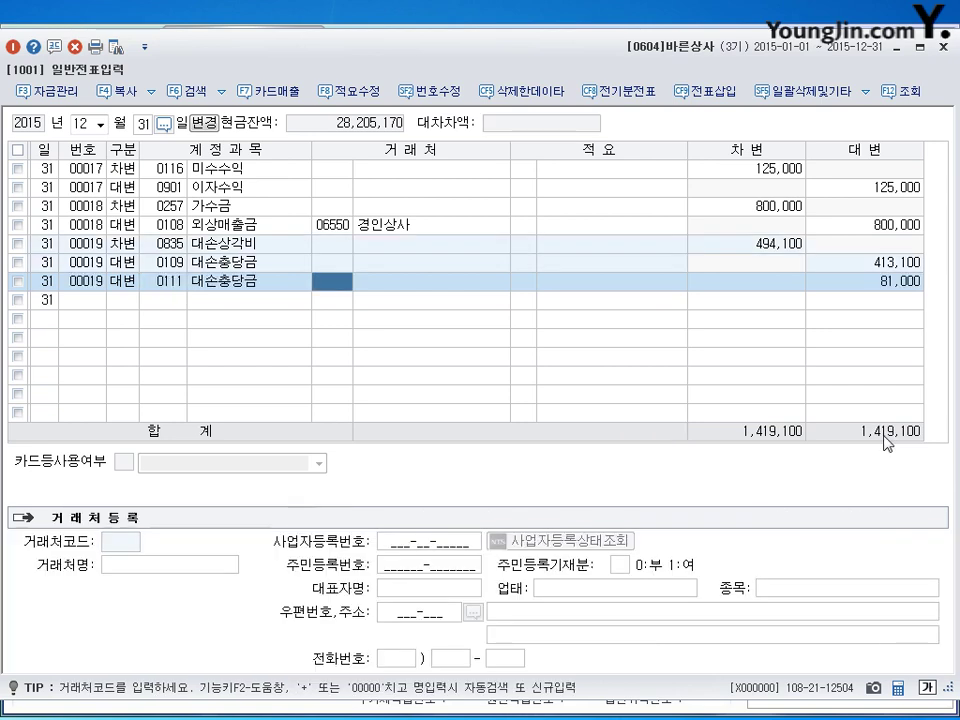
Review the account codes and amounts of the two 대손충당금 lines, ending on the empty line below them
key("Up")
key("Left")
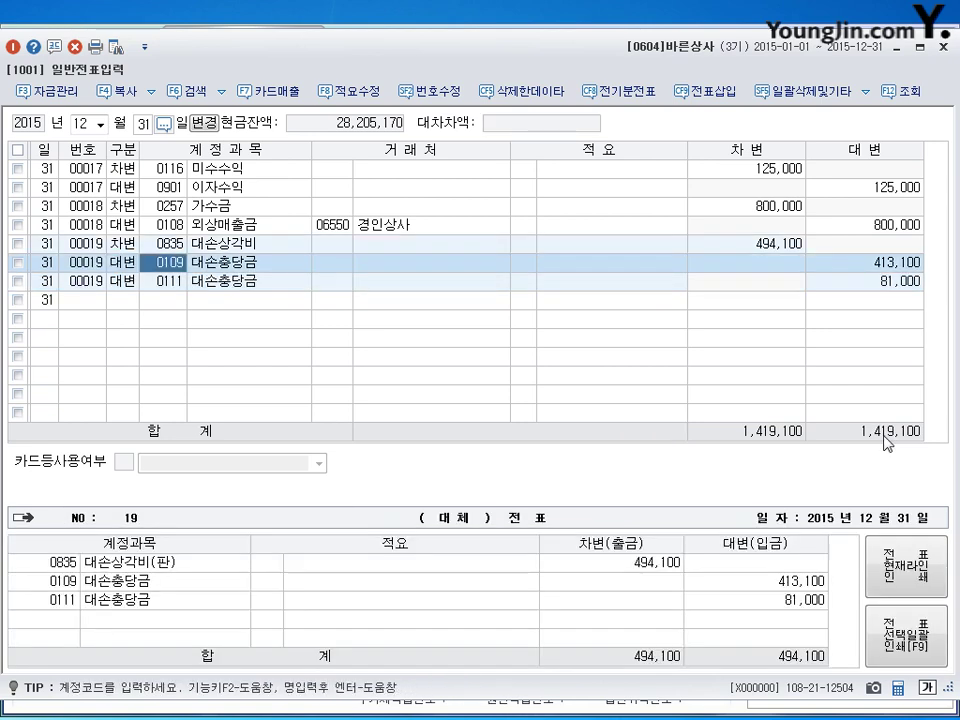
key("Right")
key("Right")
key("Right")
key("Down")
key("Left")
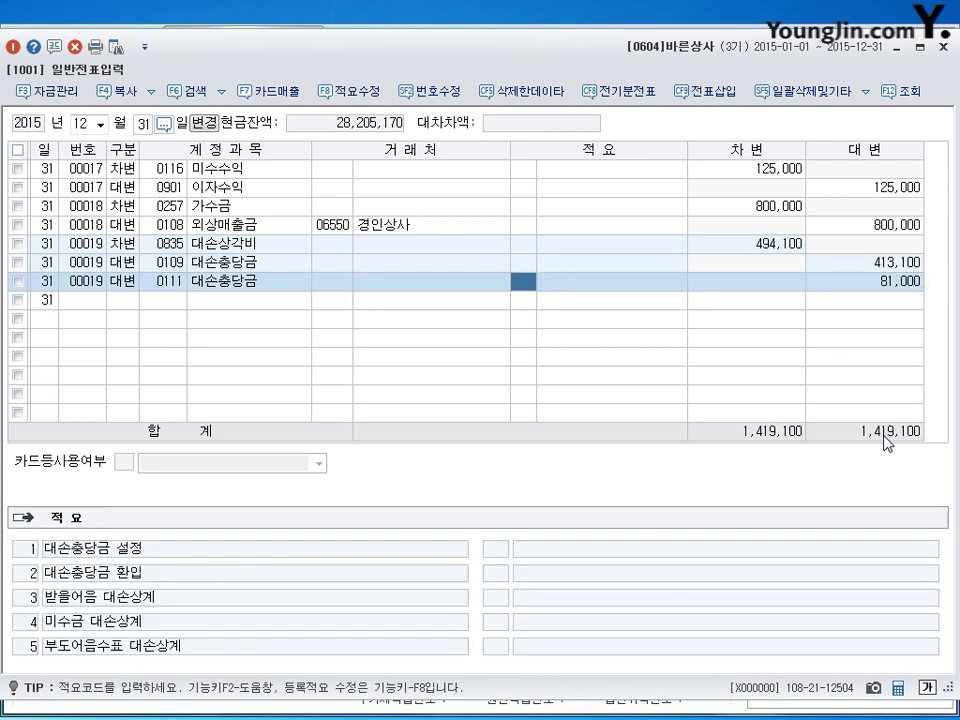
key("Left")
key("Left")
key("Left")
key("Right")
key("Right")
key("Right")
key("Right")
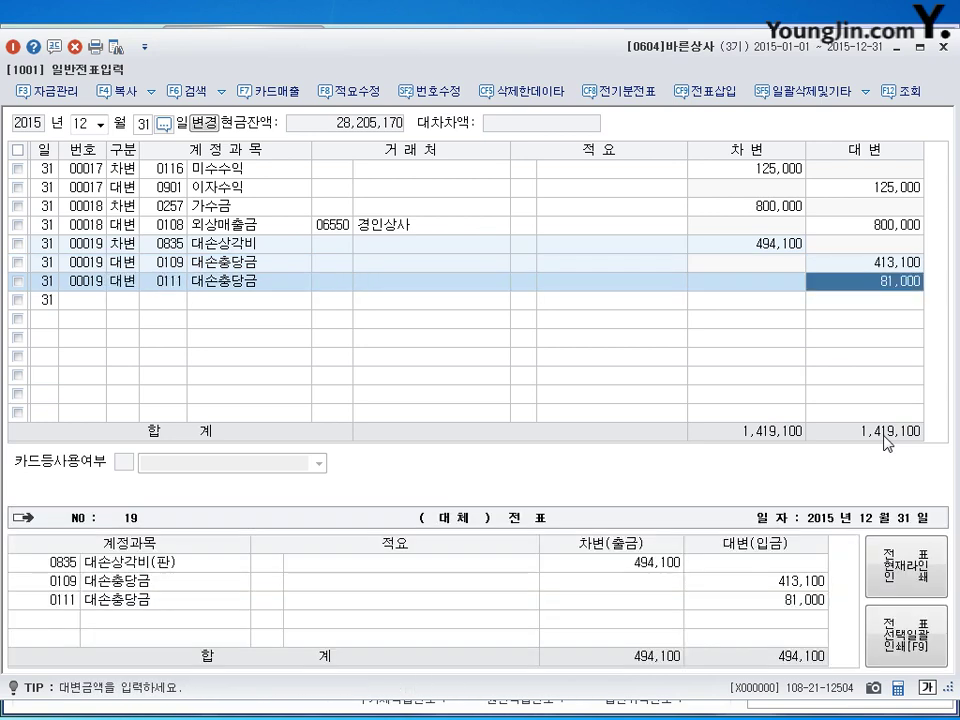
key("Return")
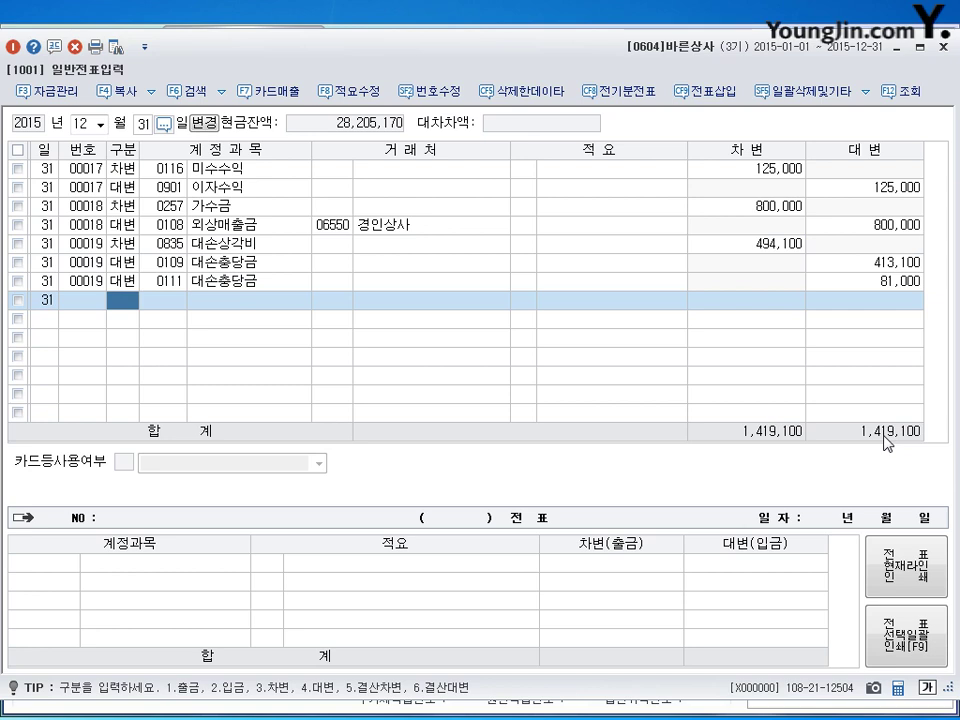
Add a December 31 결산차변 line for 상품매출원가 (0451) of 142,180,000
type("5")
key("Return")
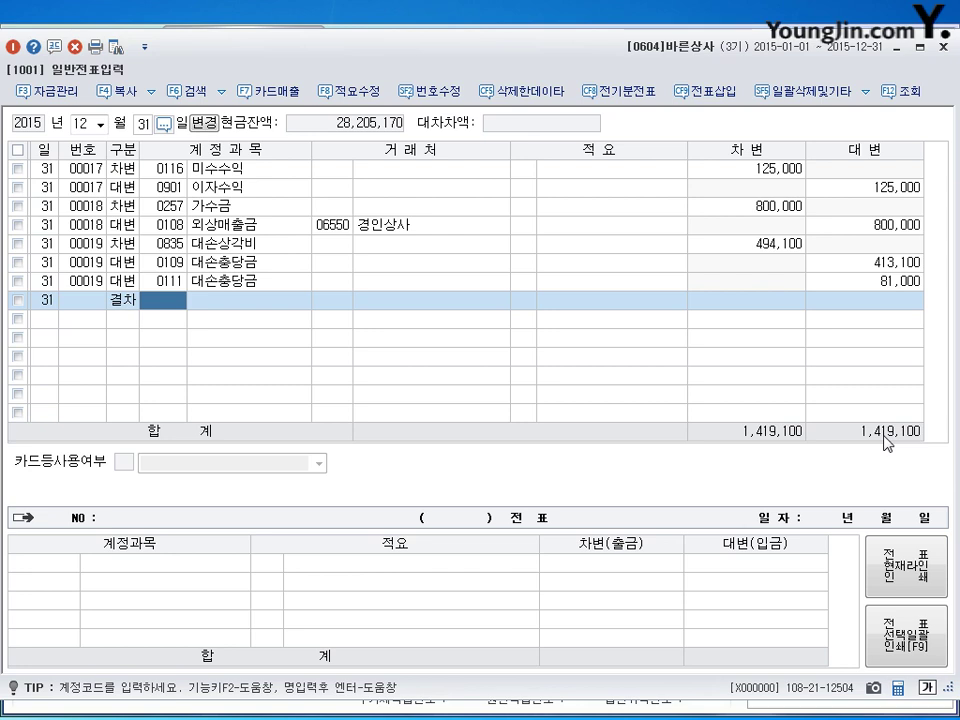
type("0451")
key("Return")
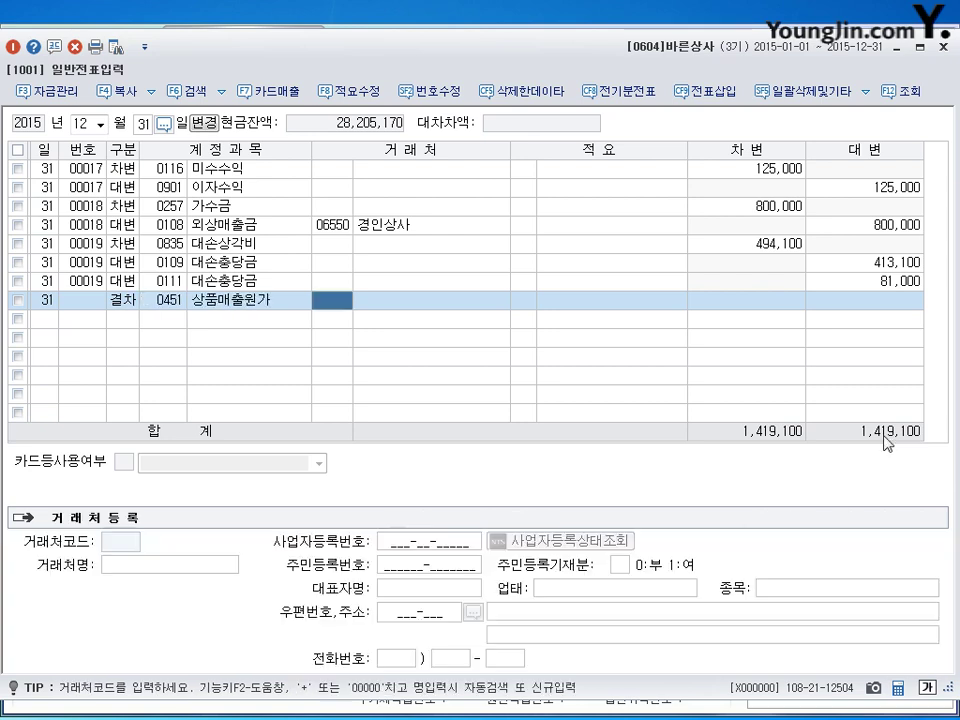
key("Return")
key("Return")
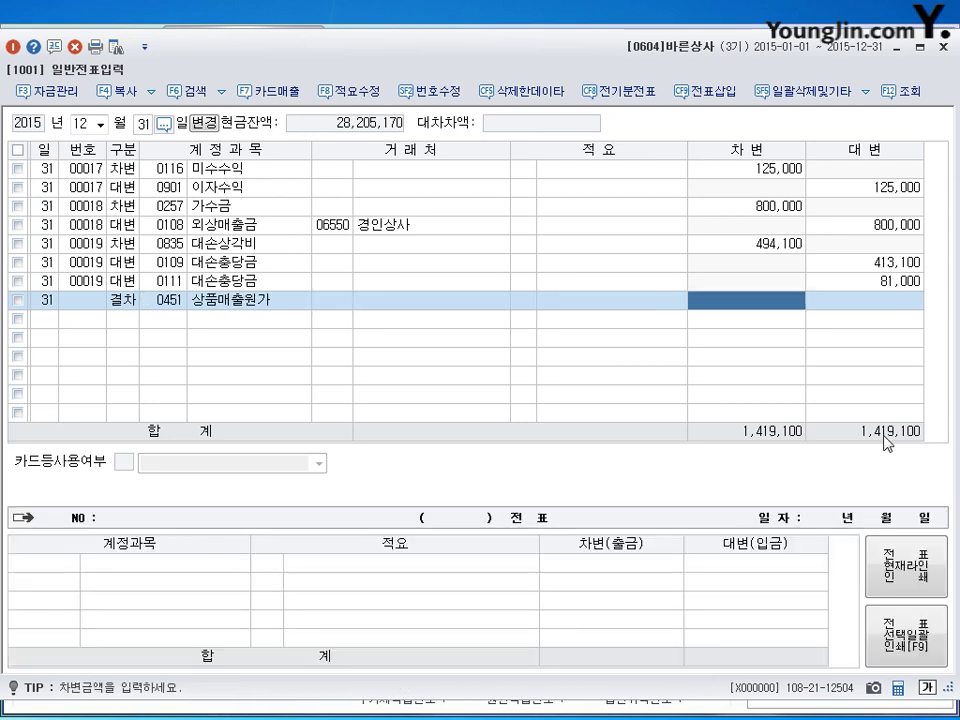
type("142,18")
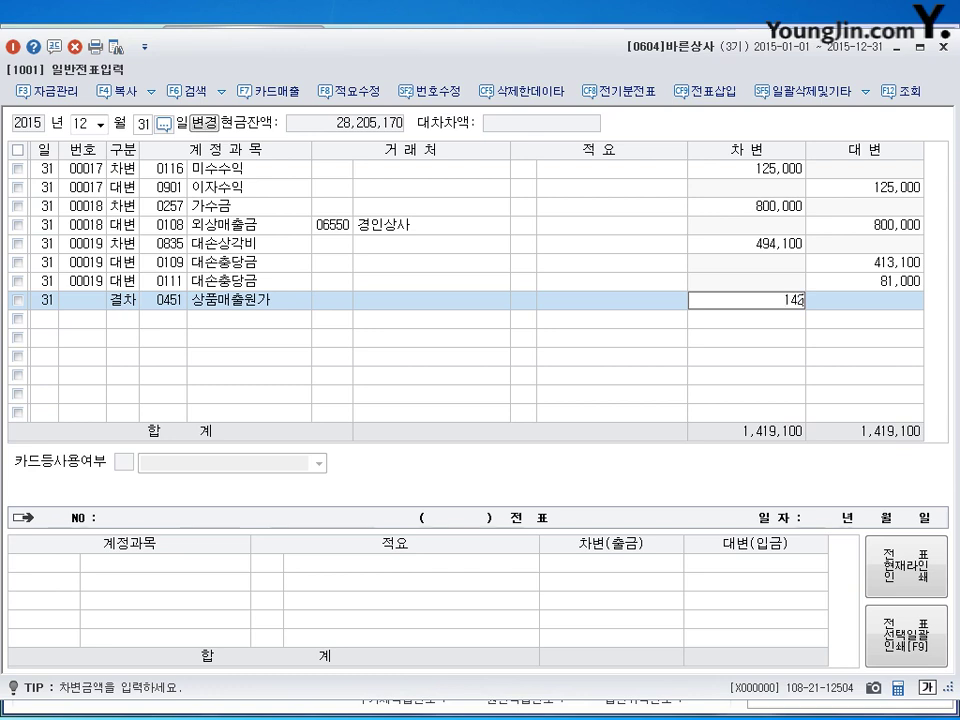
type("0,000")
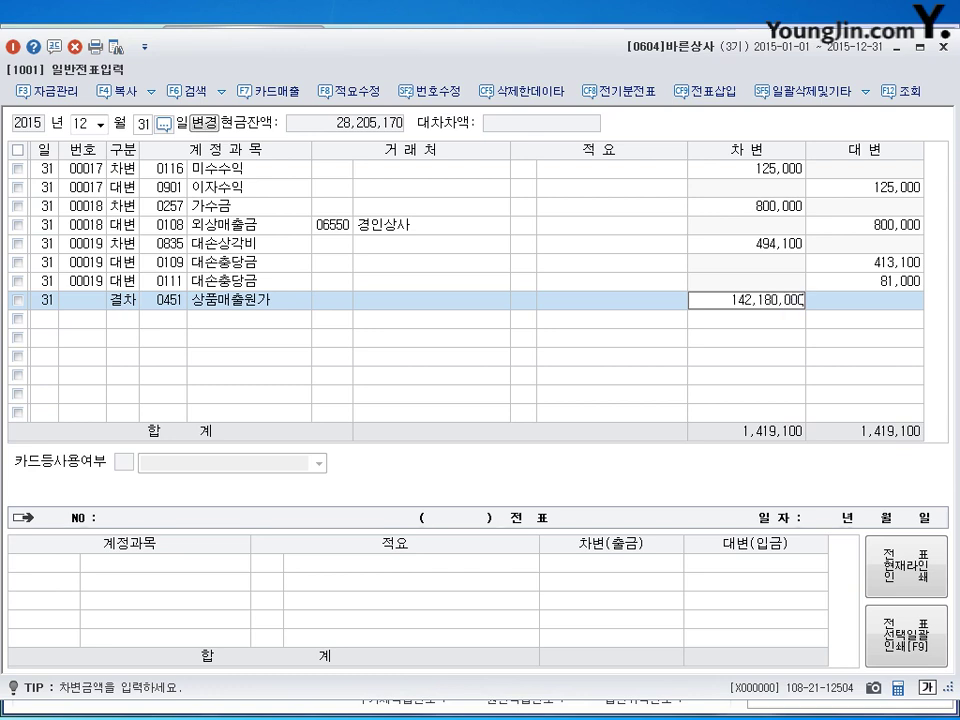
key("Return")
Add the matching 결산대변 line for 상품 (0146) of 142,180,000 and close the voucher entry
key("6")
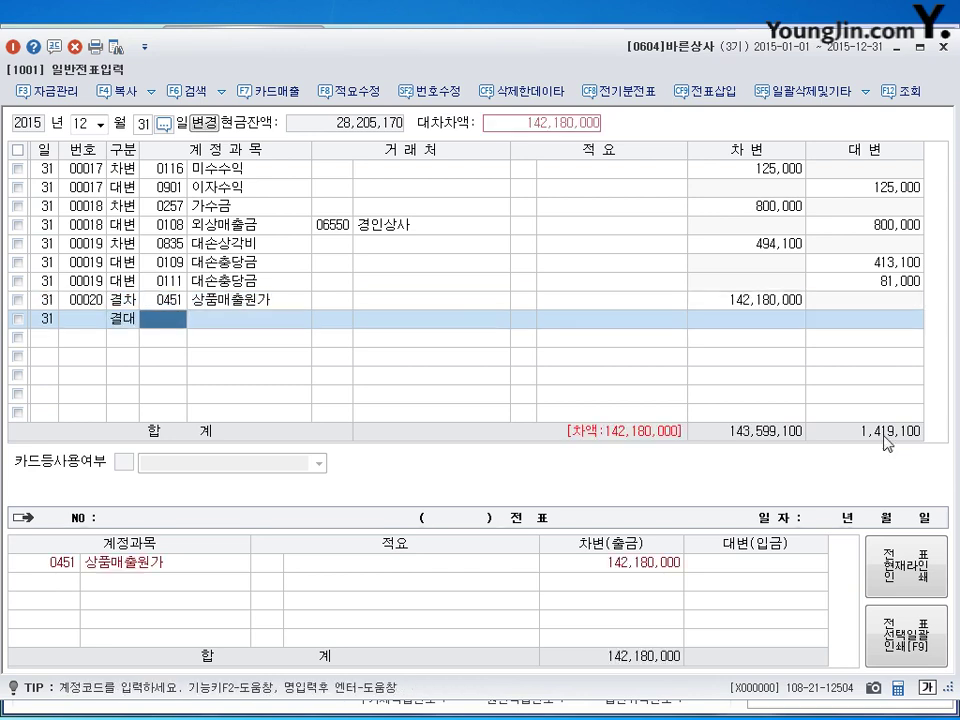
type("146")
key("Return")
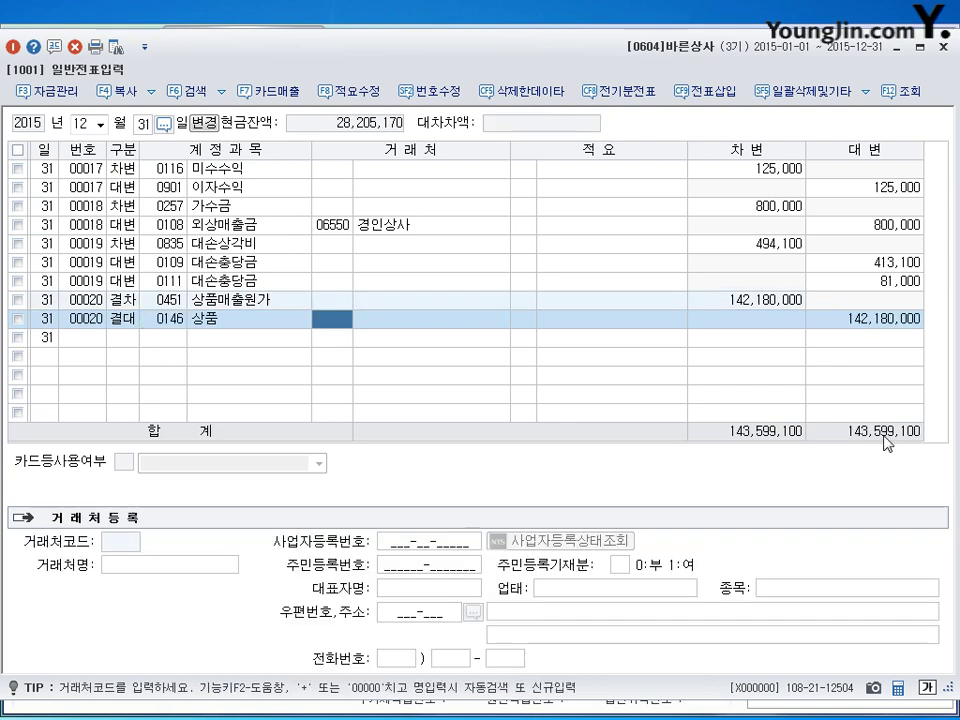
key("Return")
key("Return")
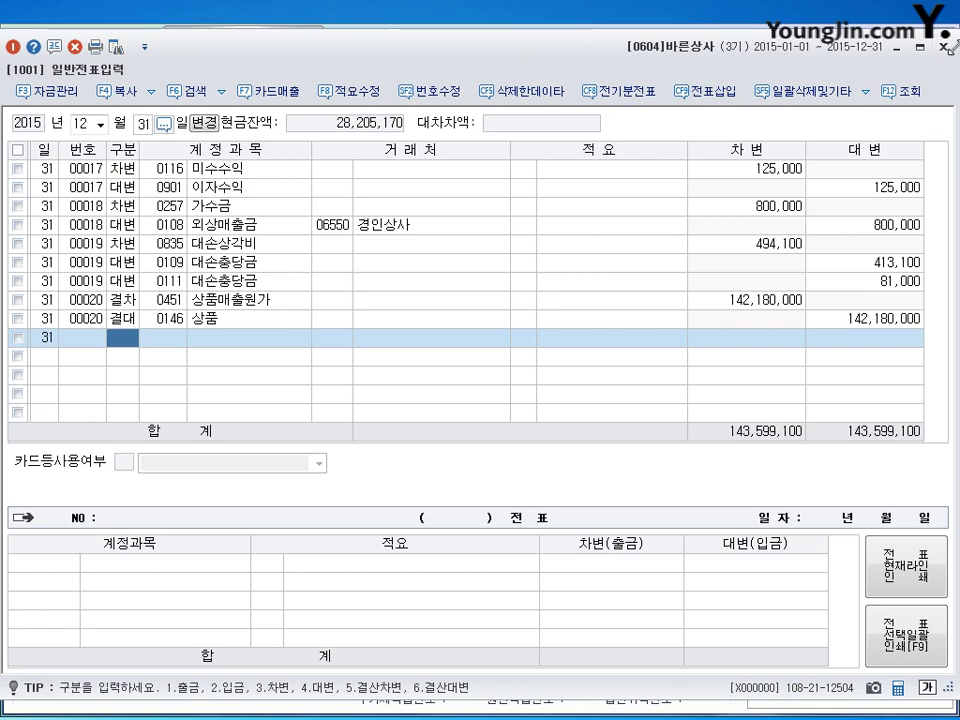
key("Escape")
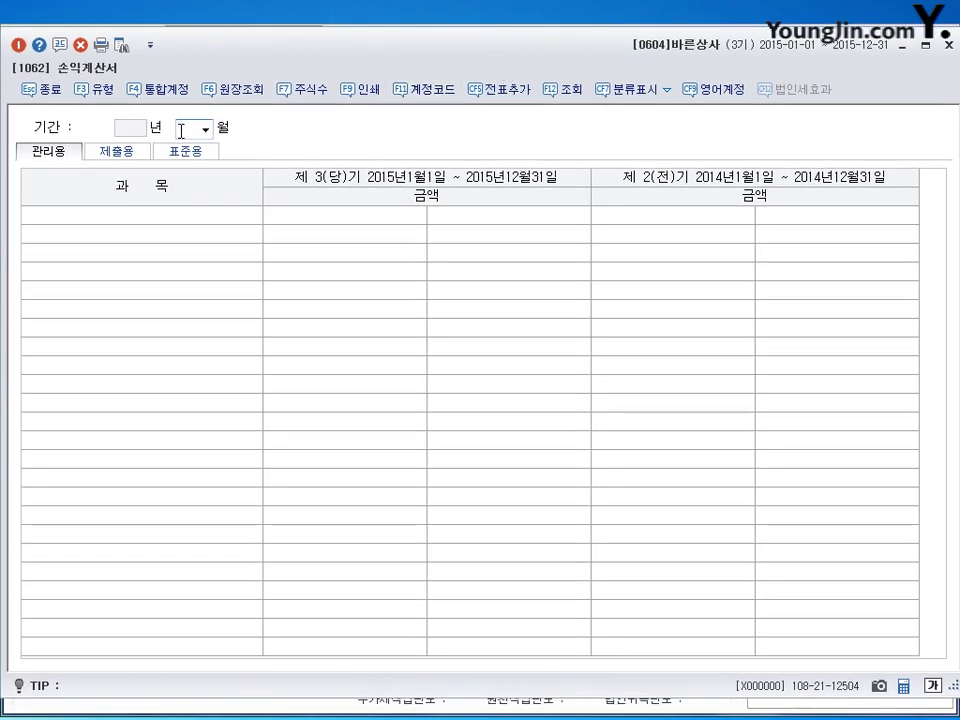
Display the 손익계산서 through June 2015 and check the current-period amounts of 급여 and 복리후생비
type("6")
key("Return")
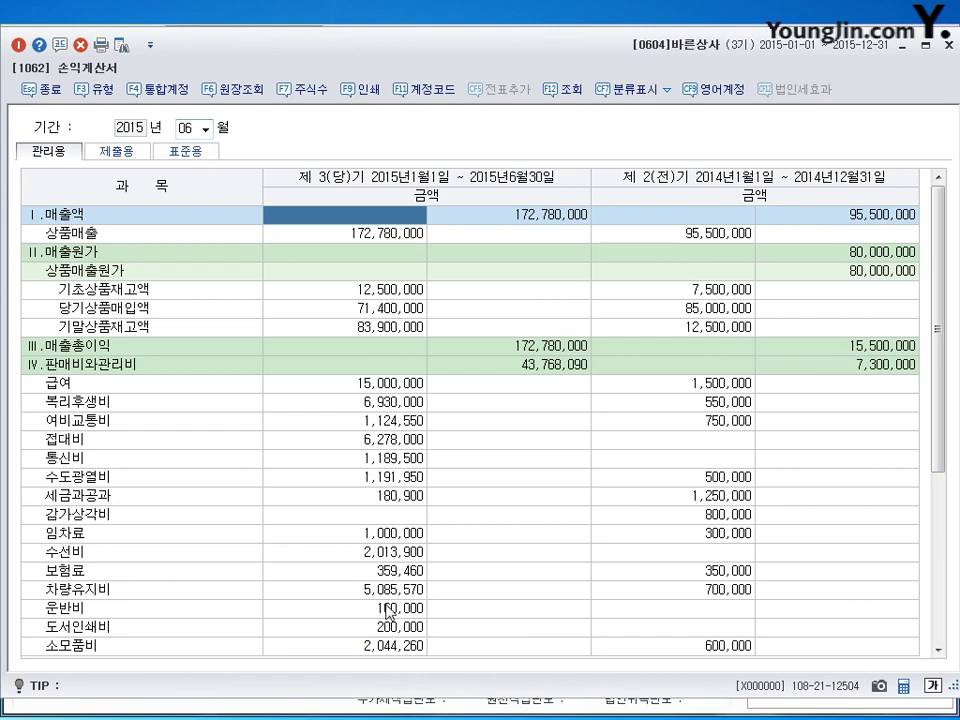
scroll(385, 560, "down", 3)
scroll(383, 480, "up", 2)
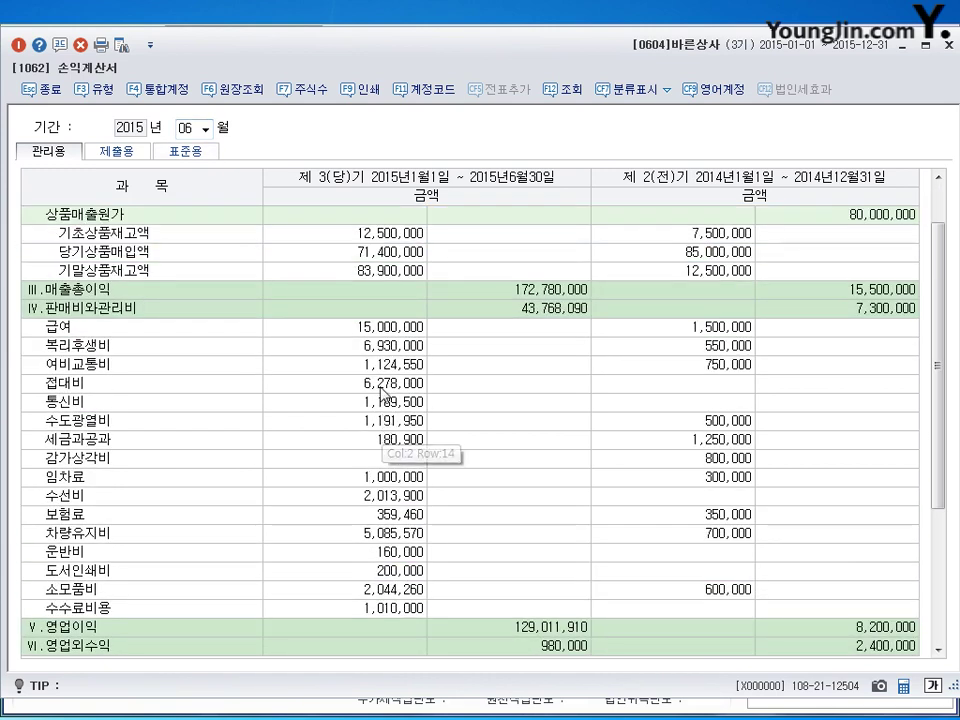
left_click(350, 326)
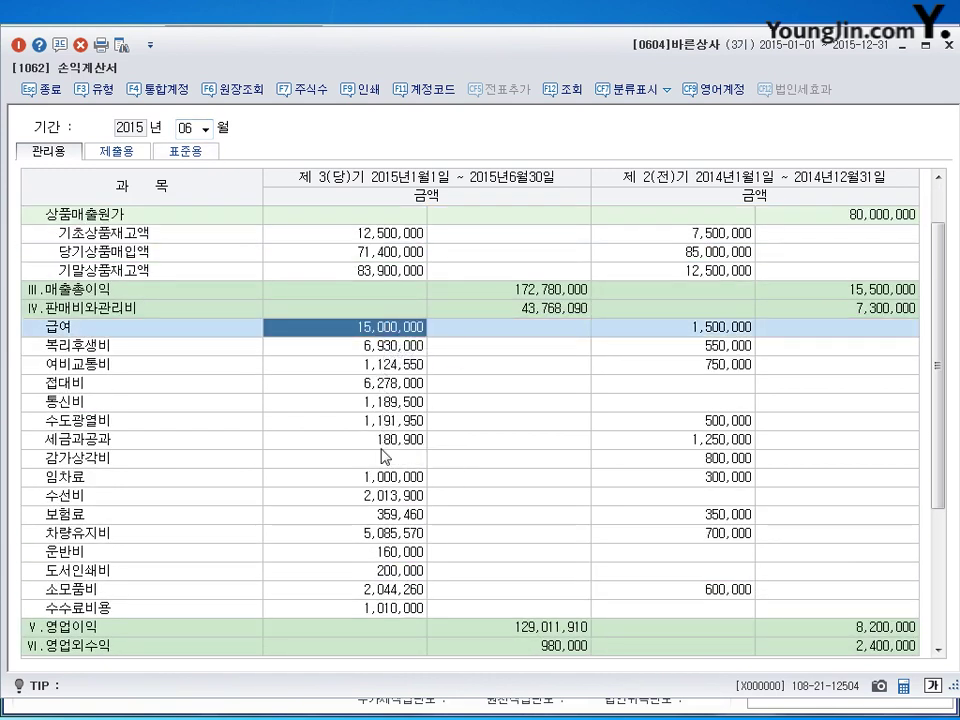
left_click(381, 349)
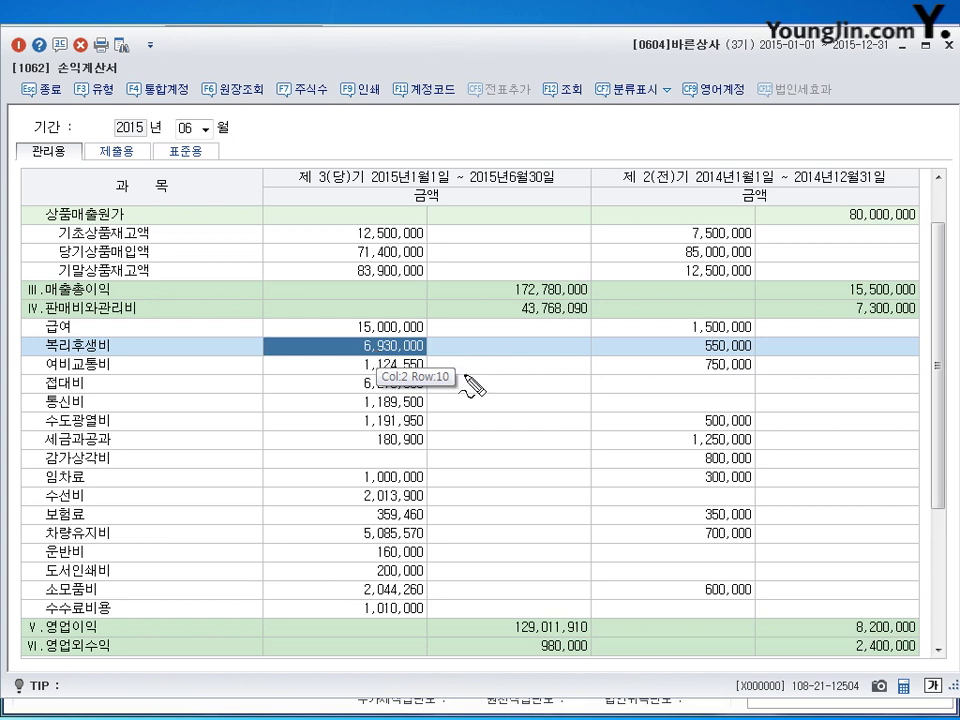
Work out 복리후생비 as a percentage of 급여 and close the 손익계산서
mouse_move(500, 308)
left_mouse_down()
mouse_move(478, 350)
mouse_move(493, 360)
mouse_move(541, 340)
mouse_move(549, 352)
mouse_move(586, 343)
left_mouse_up()
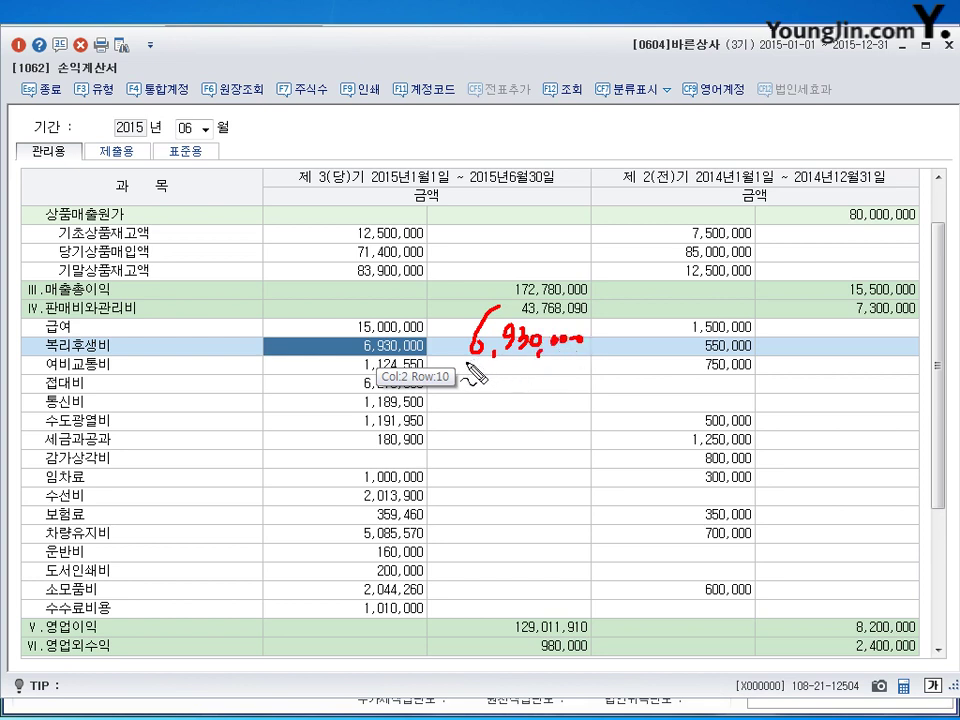
left_click_drag(464, 364, 586, 371)
mouse_move(477, 379)
left_mouse_down()
mouse_move(480, 395)
mouse_move(497, 396)
mouse_move(510, 384)
mouse_move(555, 394)
mouse_move(574, 381)
mouse_move(666, 370)
mouse_move(669, 392)
mouse_move(667, 378)
mouse_move(660, 386)
mouse_move(648, 372)
mouse_move(697, 367)
mouse_move(700, 377)
left_mouse_up()
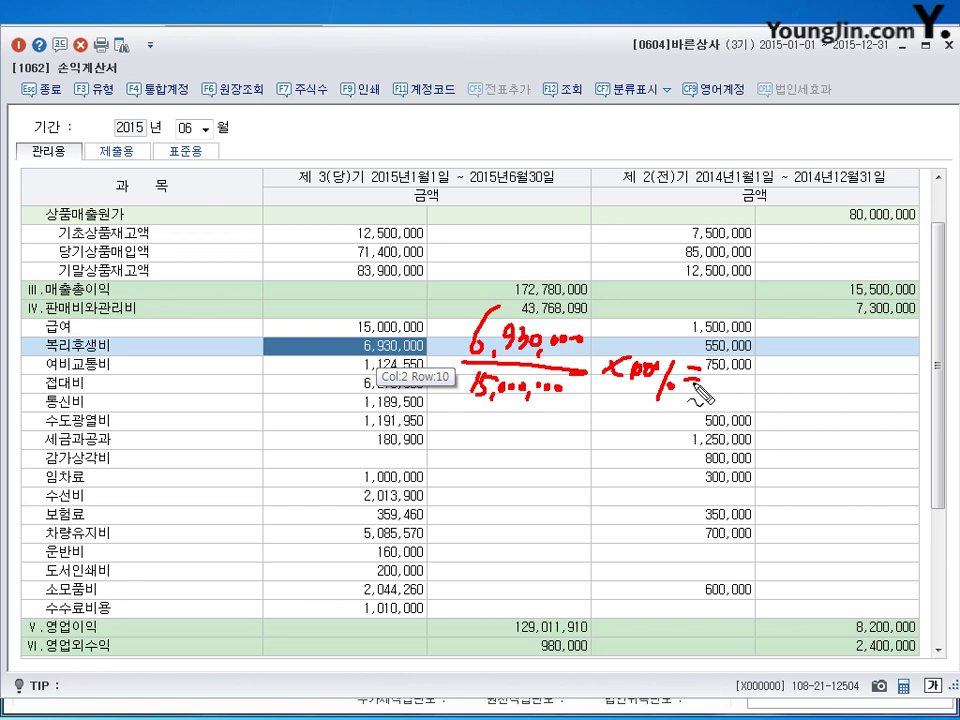
mouse_move(710, 356)
left_mouse_down()
mouse_move(716, 378)
mouse_move(733, 368)
mouse_move(724, 390)
mouse_move(778, 374)
mouse_move(776, 392)
mouse_move(754, 369)
mouse_move(750, 400)
mouse_move(750, 374)
mouse_move(786, 364)
mouse_move(782, 377)
mouse_move(806, 336)
mouse_move(858, 290)
left_mouse_up()
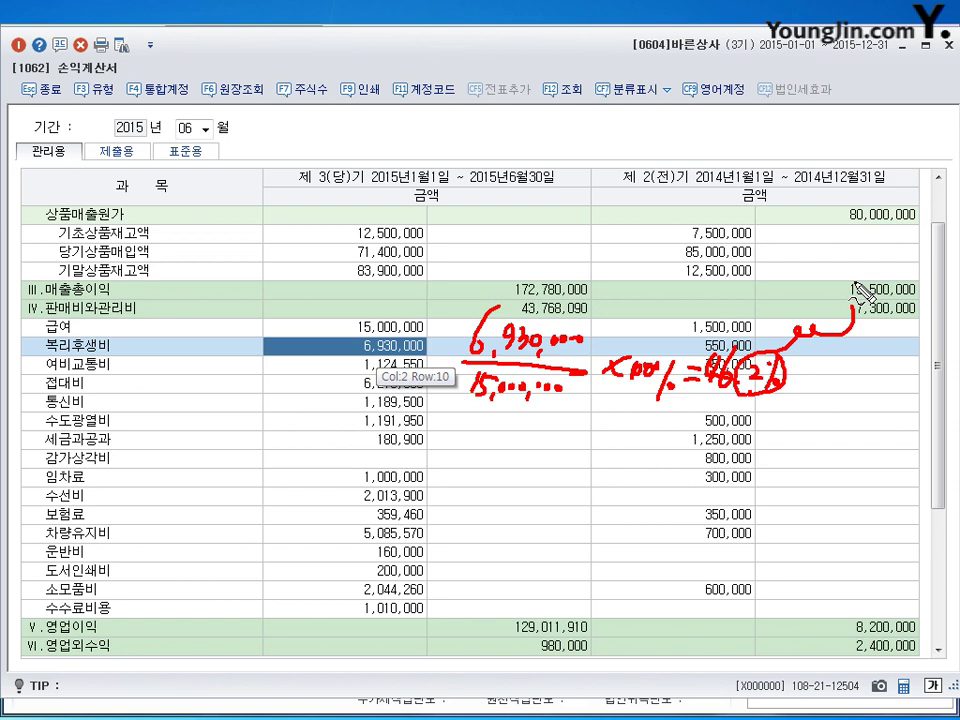
key("Escape")
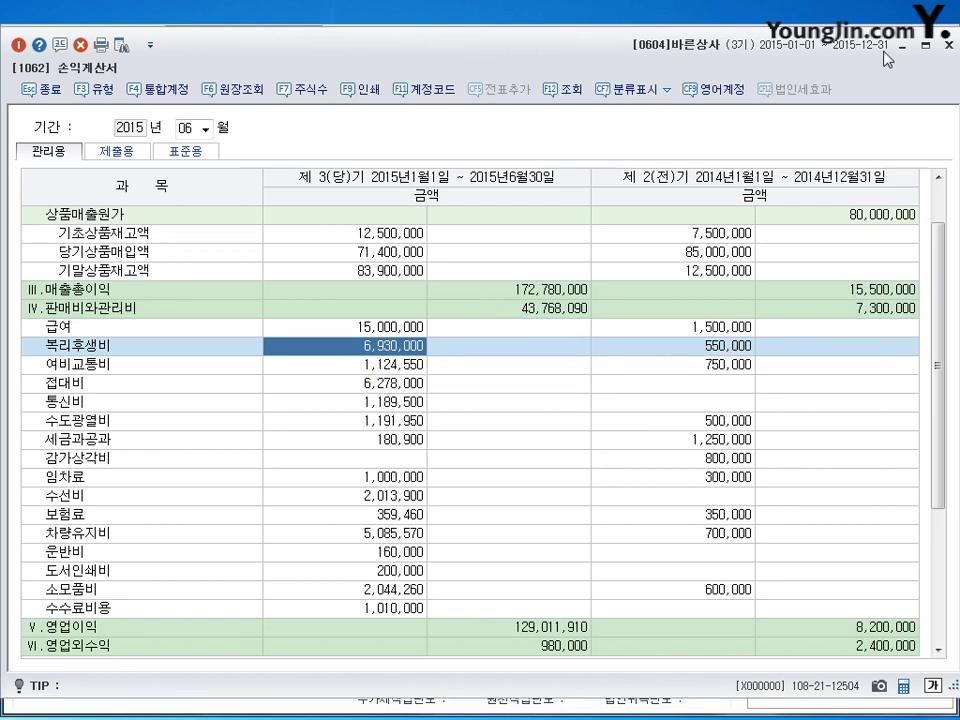
key("Escape")
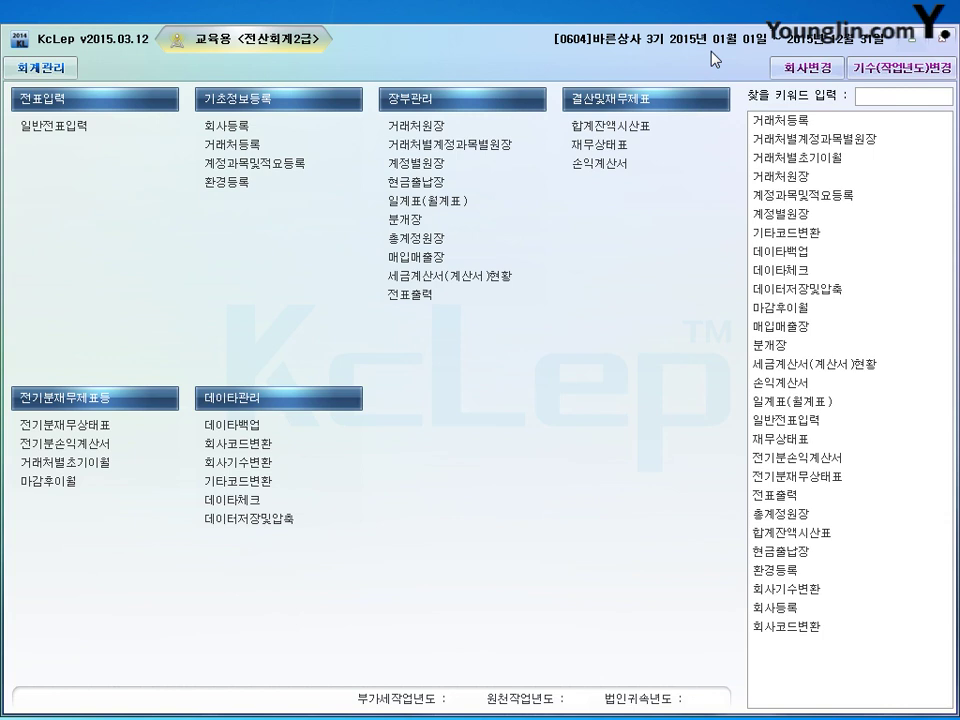
Open the 거래처원장 and query account 외상매입금 (0251) for the period April 30 to April 30, 2015
left_click(452, 126)
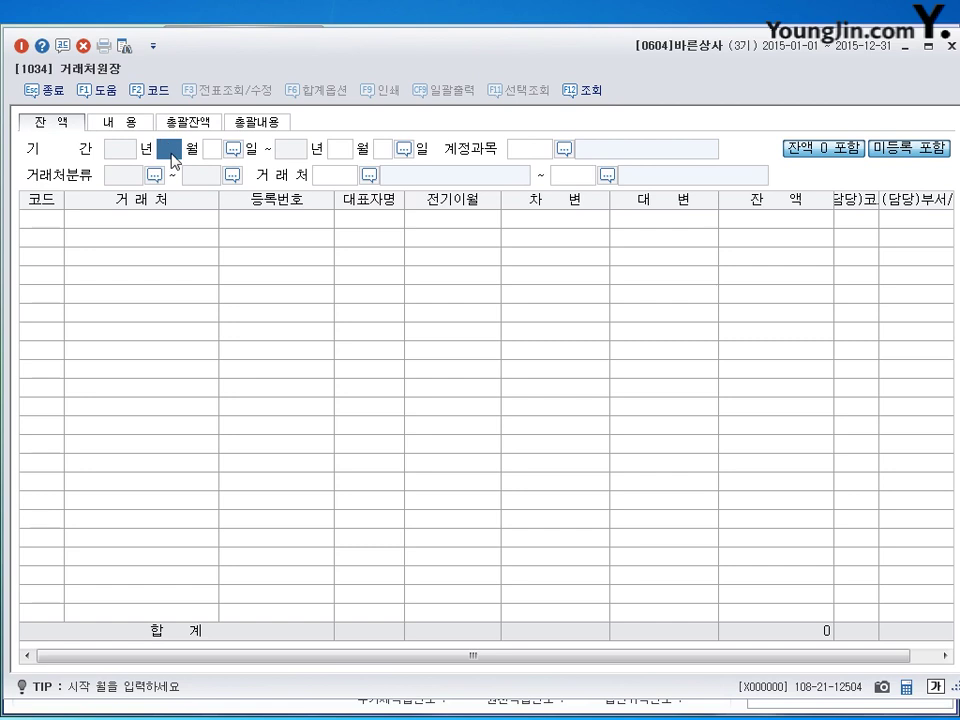
type("4")
key("Return")
type("30")
key("Return")
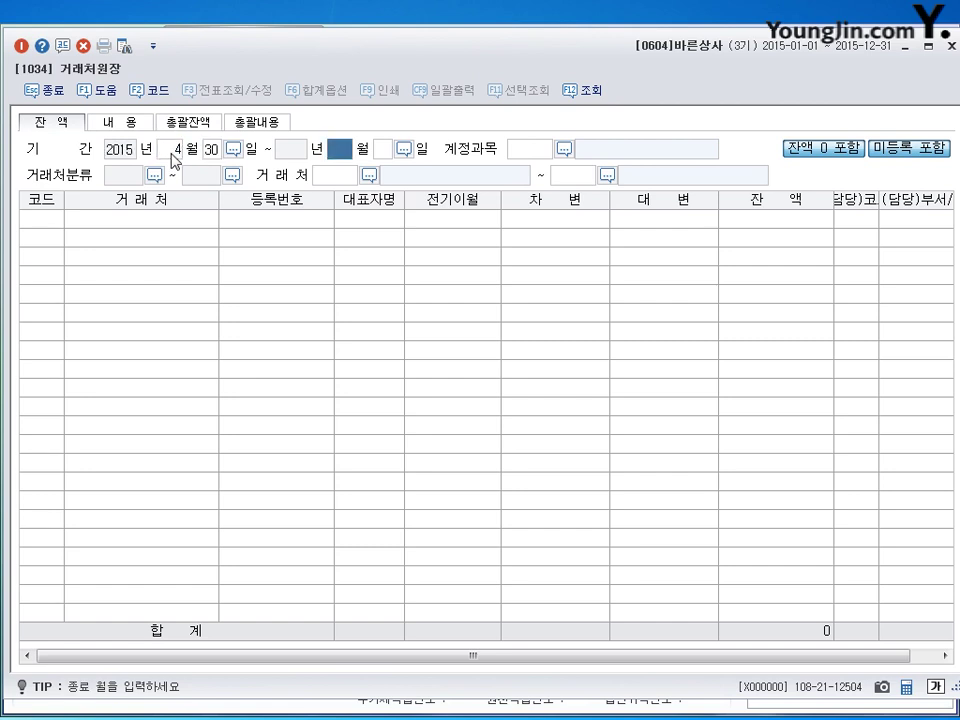
type("4")
key("Return")
type("30")
key("Return")
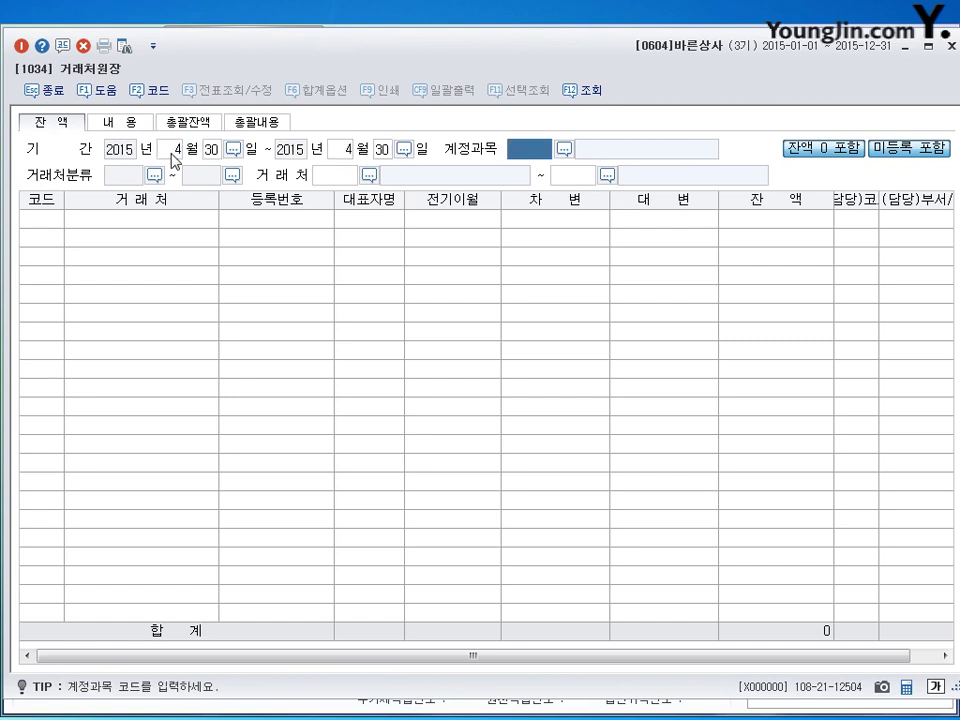
type("251")
key("Return")
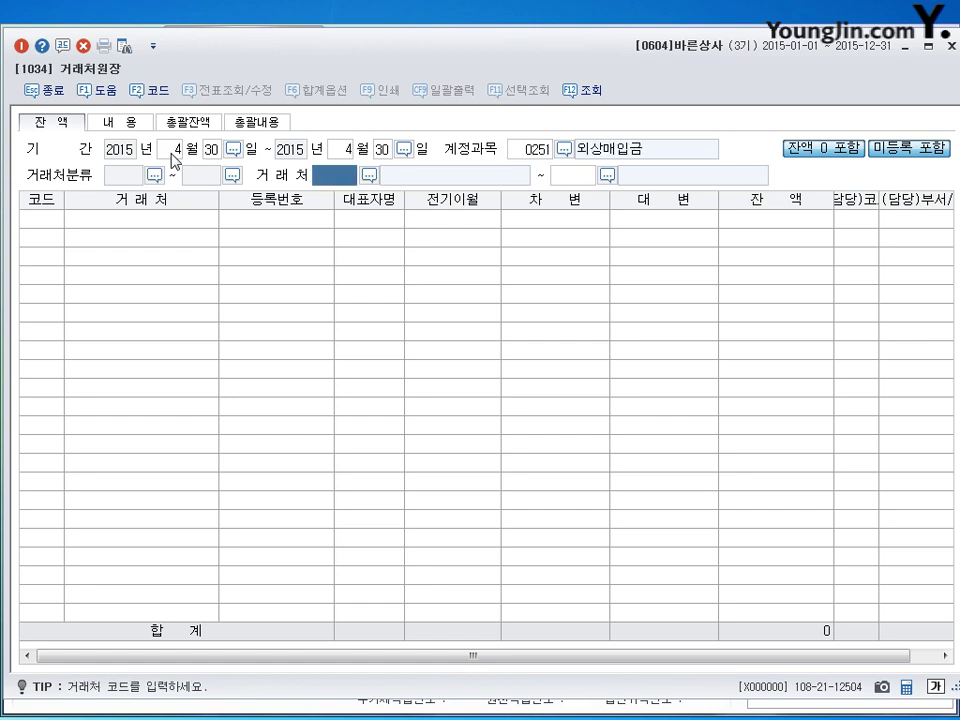
Limit the ledger to 대구상사 as both first and last 거래처, check its 외상매입금 balance, and close the ledger
key("F2")
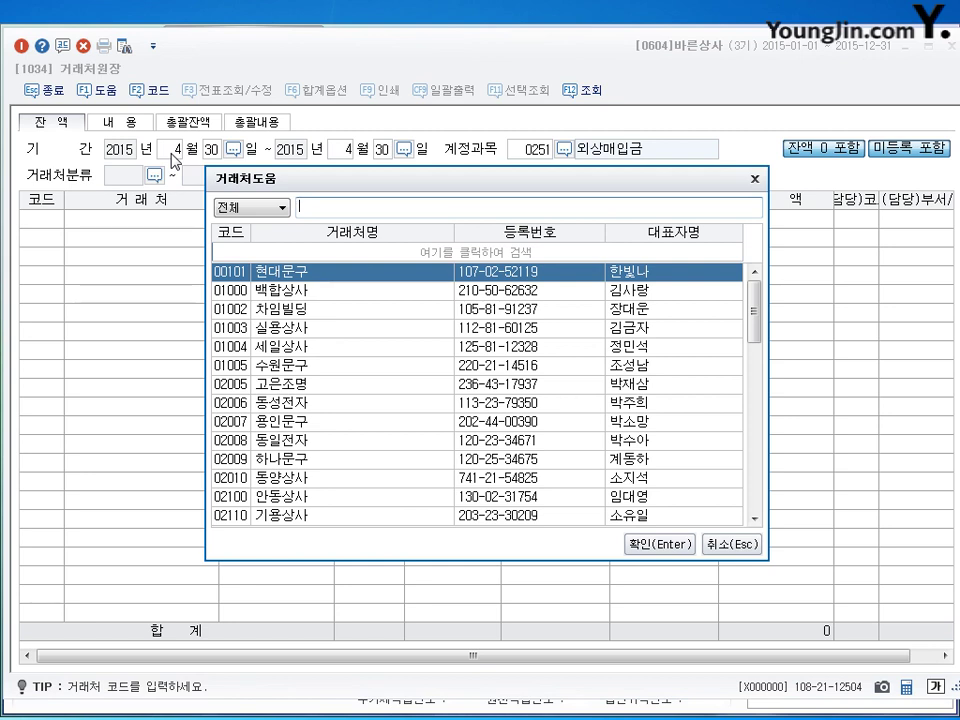
type("대구")
key("Return")
key("F2")
type("대구")
key("Return")
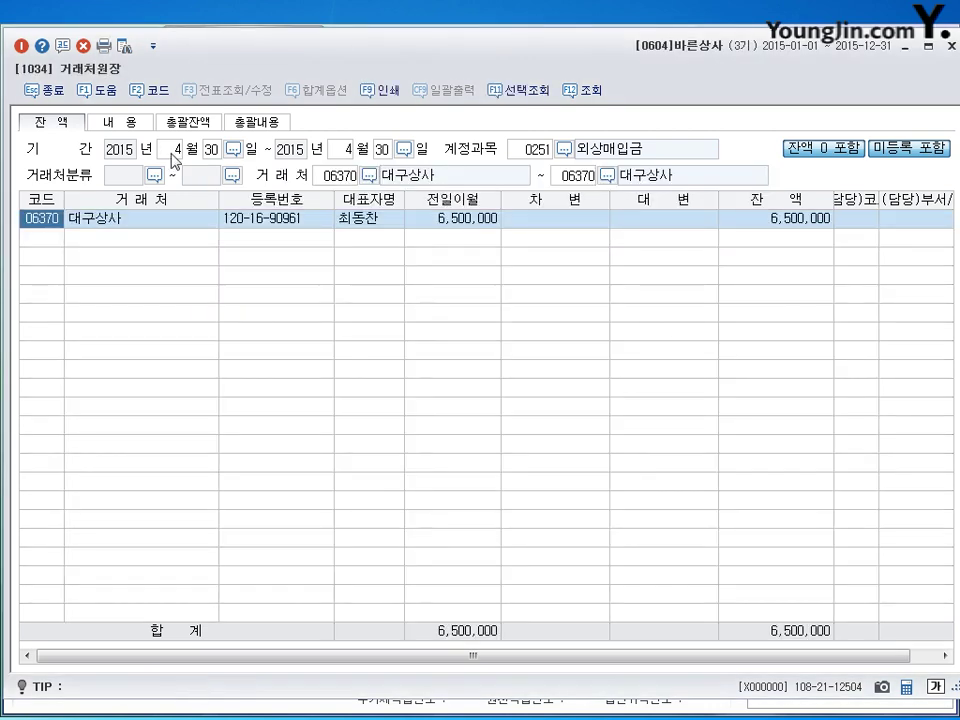
left_click(779, 224)
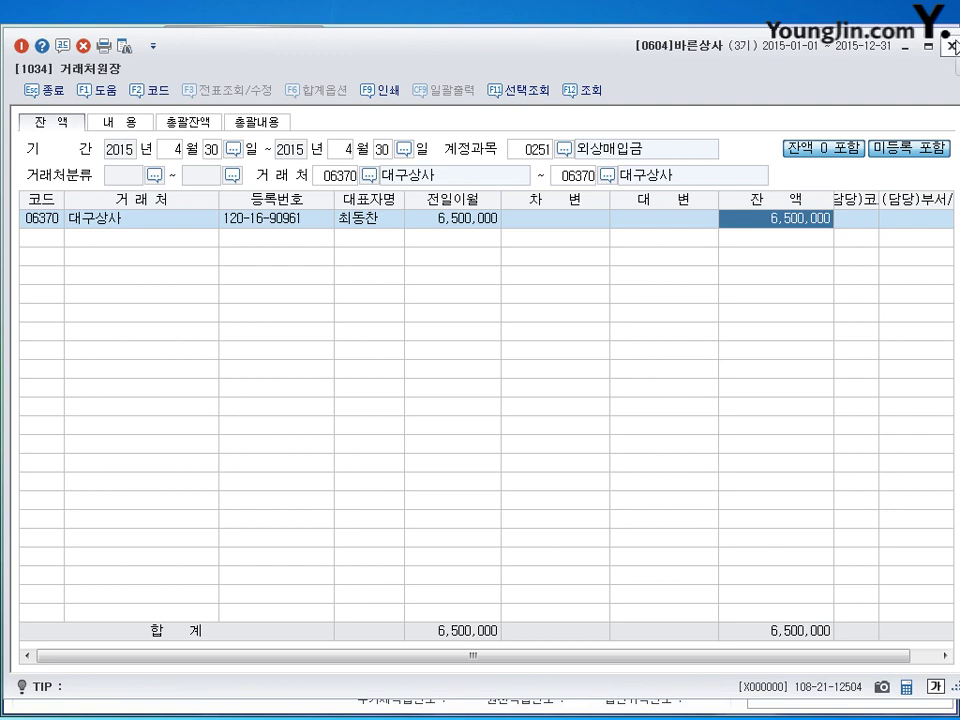
left_click(951, 46)
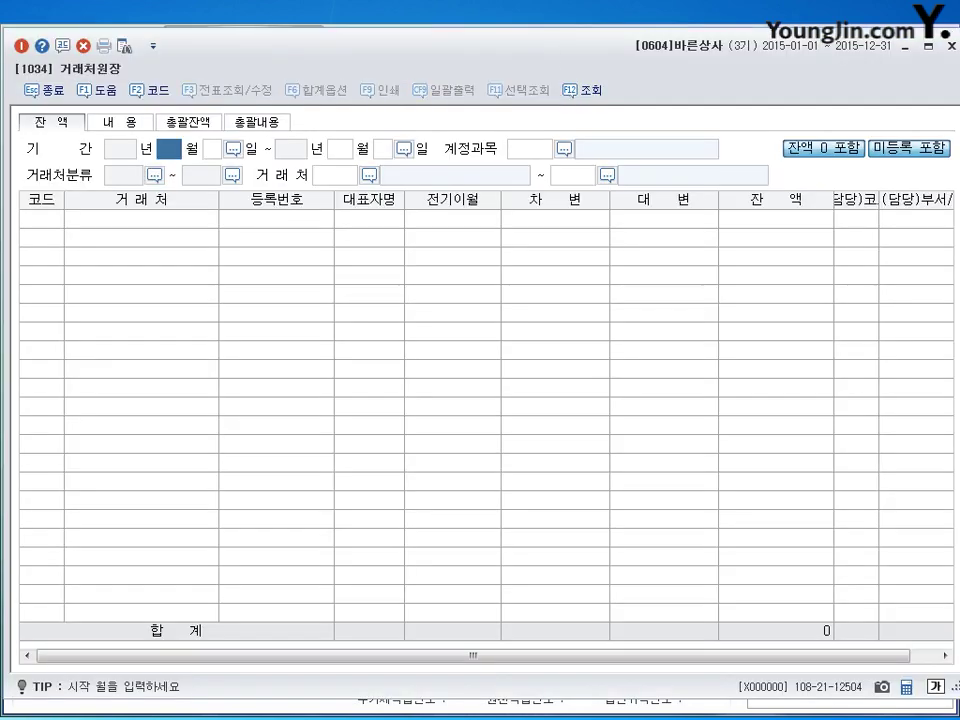
Query the 거래처원장 for 외상매출금 (0108) from April 1 to April 30, 2015, covering every 거래처 from 현대문구 to 국민카드
left_click_drag(511, 62, 505, 61)
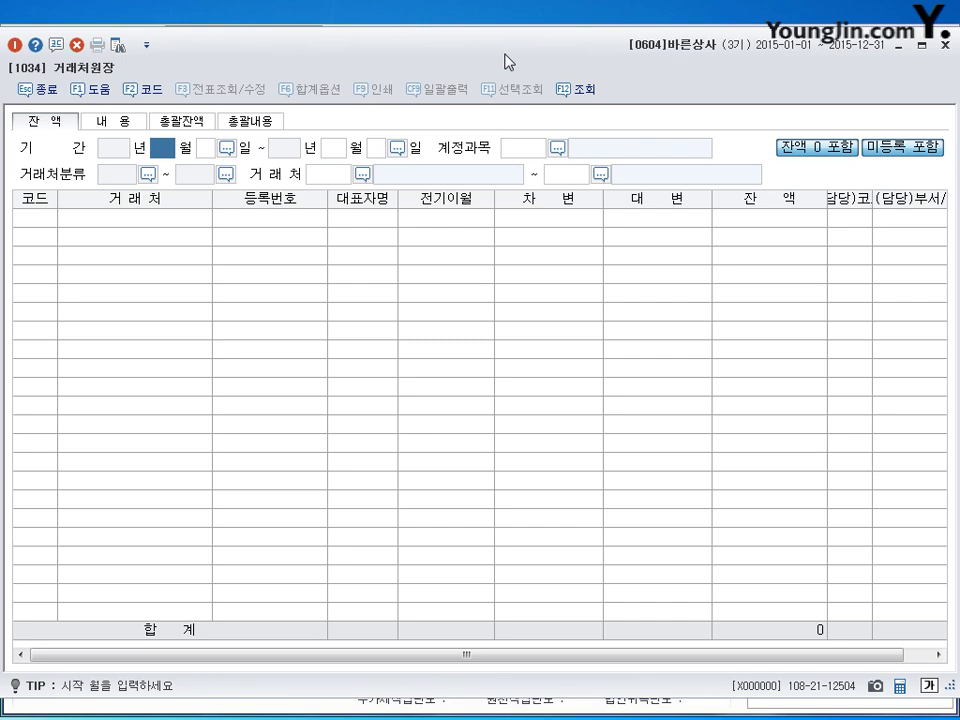
type("4")
key("Return")
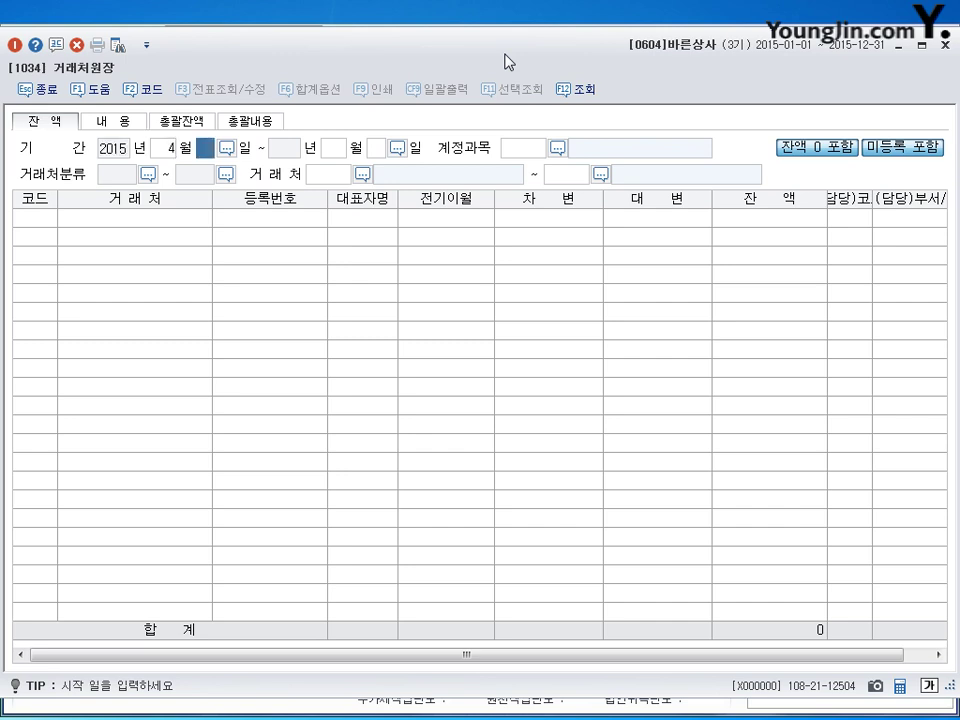
type("1")
key("Return")
type("4")
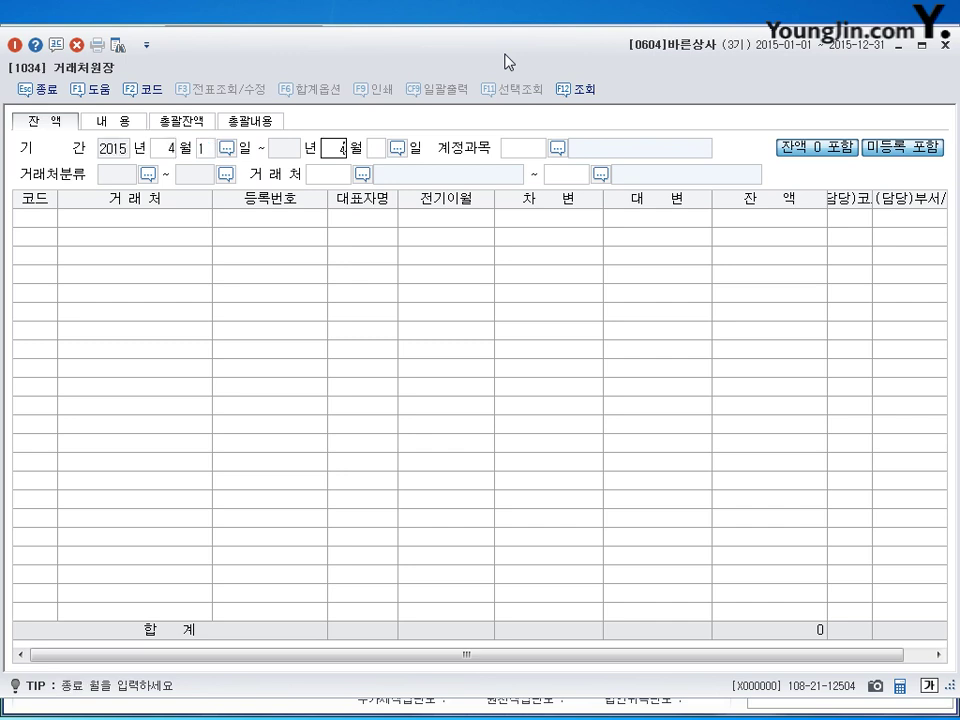
key("Return")
type("30")
key("Return")
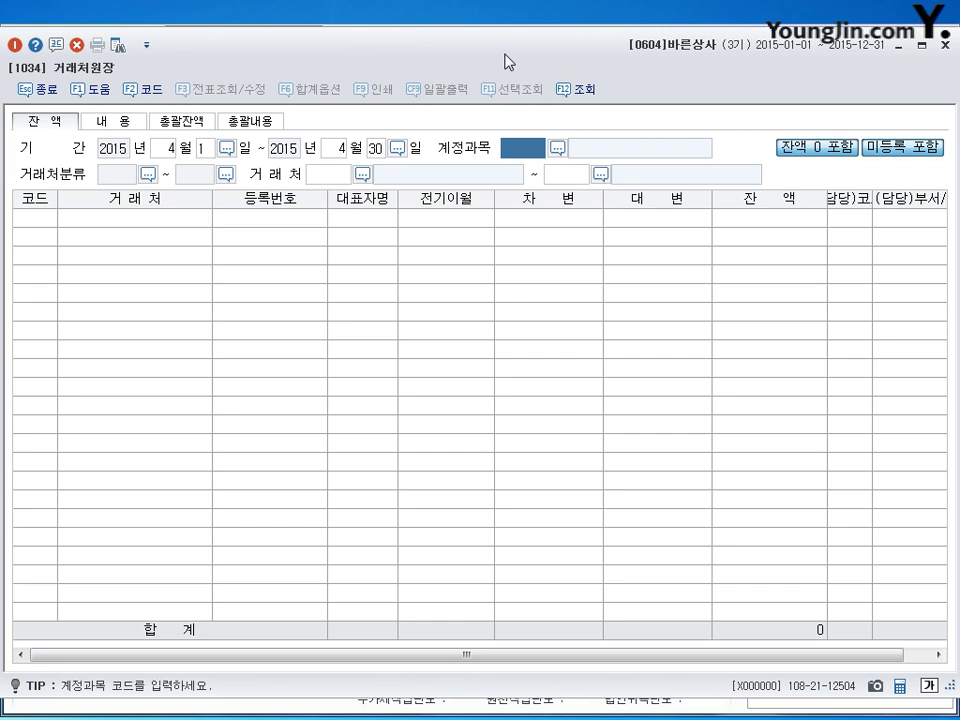
type("108")
key("Return")
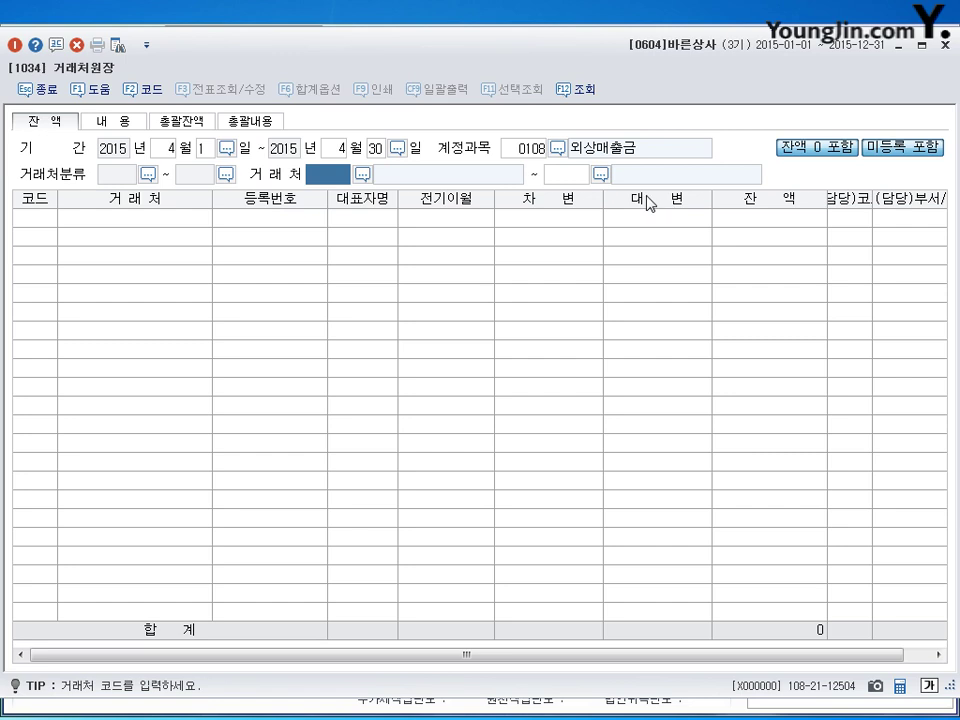
key("Return")
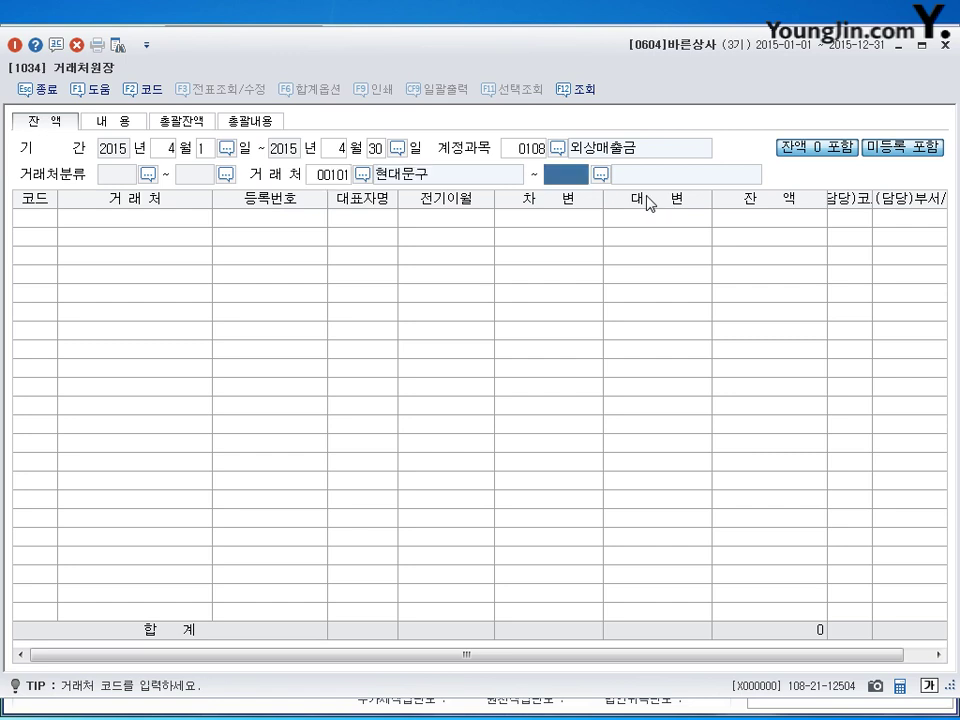
key("Return")
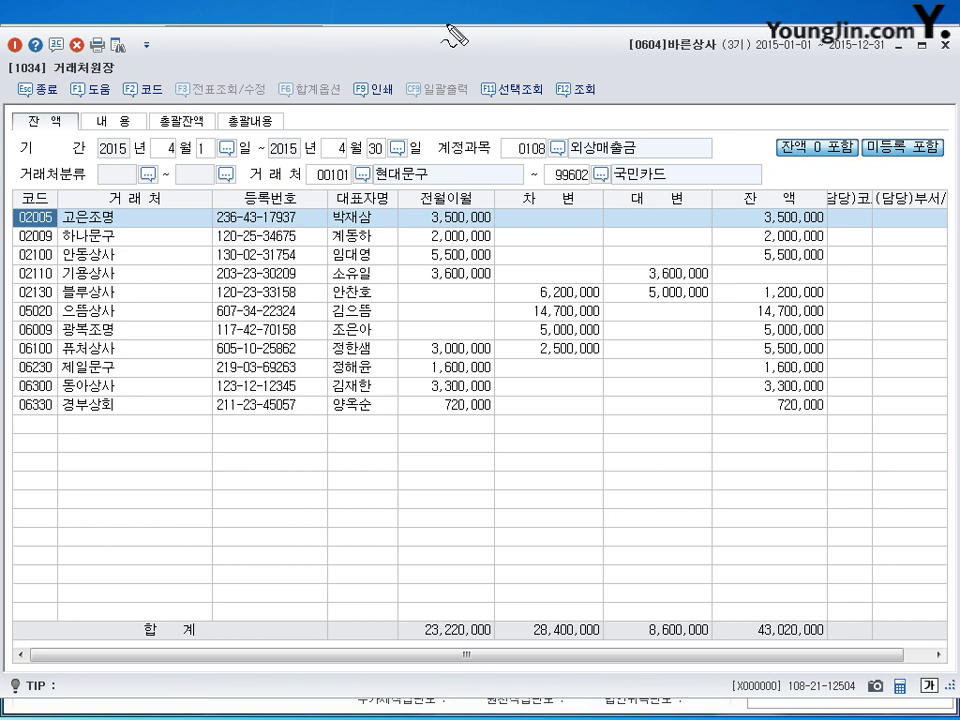
Compare the 차변 amounts to find the 거래처 with the largest April 외상매출금 increase and its code, and close the ledger
mouse_move(564, 197)
left_mouse_down()
mouse_move(578, 193)
mouse_move(568, 210)
left_mouse_up()
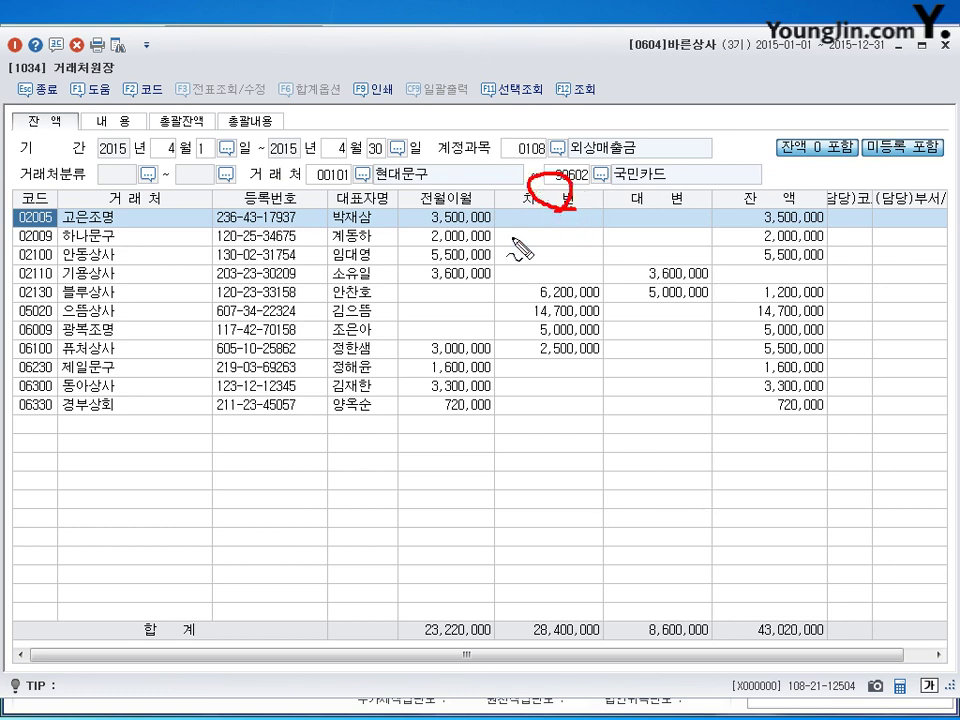
mouse_move(530, 291)
left_mouse_down()
mouse_move(512, 350)
mouse_move(530, 350)
left_mouse_up()
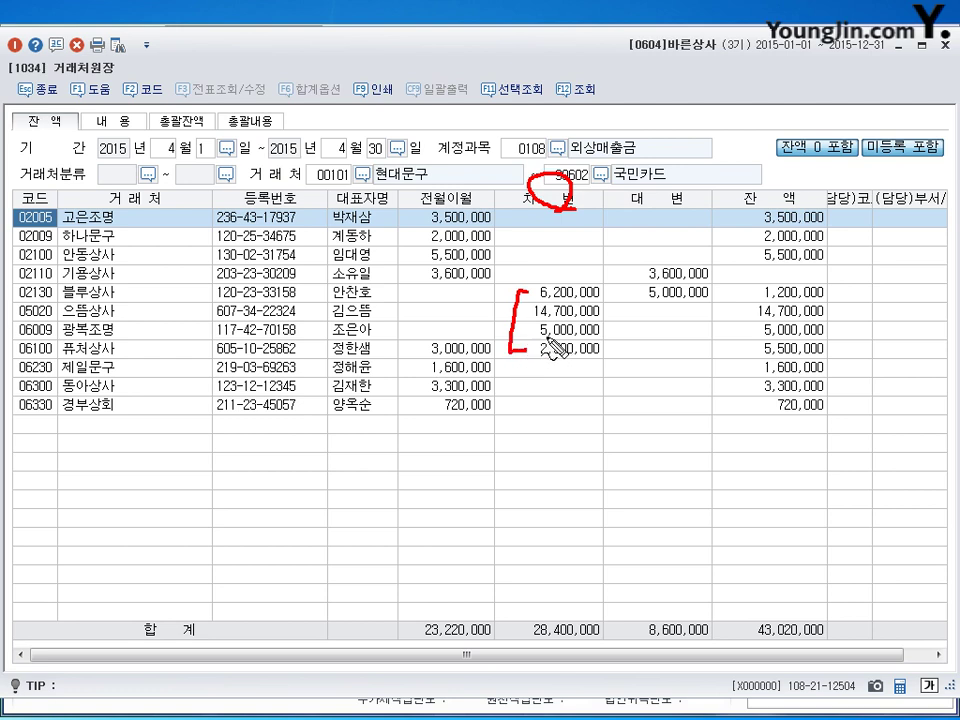
mouse_move(572, 318)
left_mouse_down()
mouse_move(526, 320)
mouse_move(588, 310)
left_mouse_up()
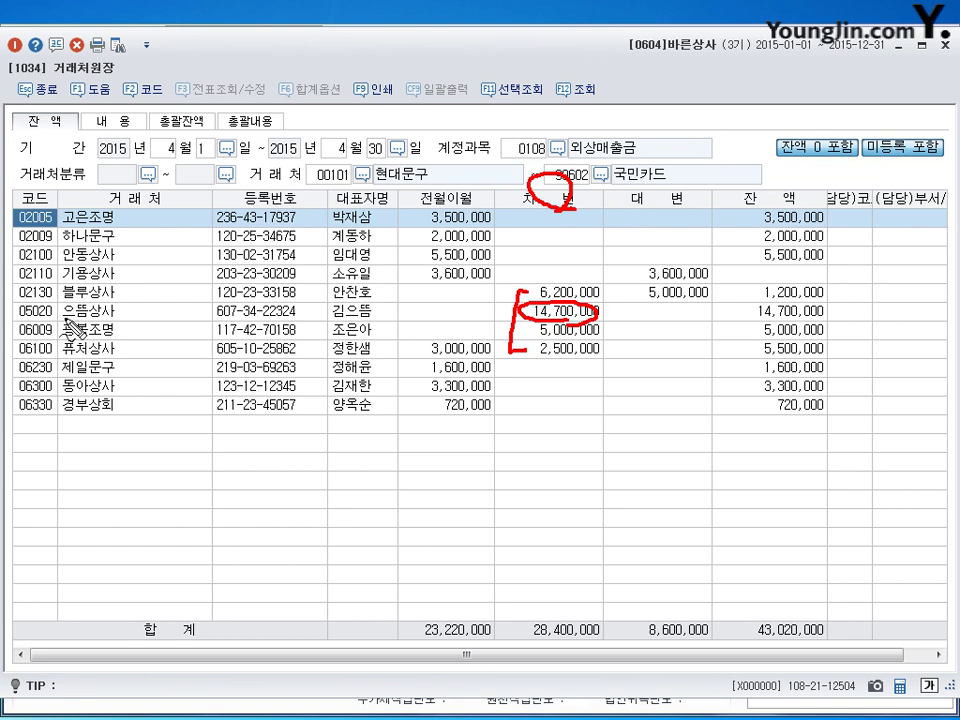
mouse_move(60, 312)
left_mouse_down()
mouse_move(48, 321)
mouse_move(12, 317)
mouse_move(30, 301)
mouse_move(50, 322)
left_mouse_up()
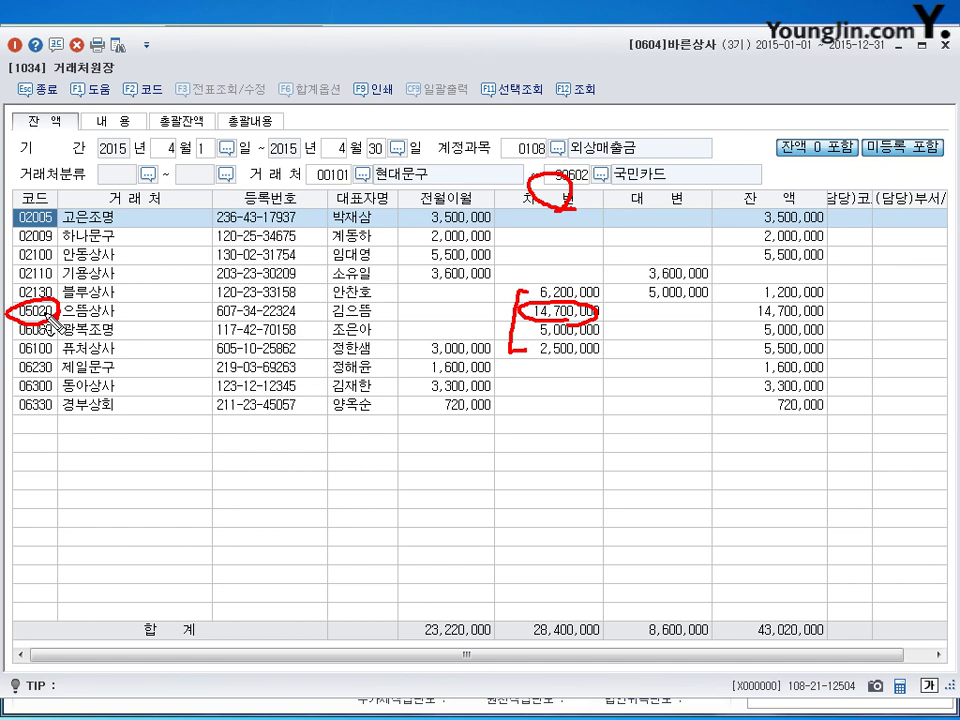
key("Escape")
key("Escape")
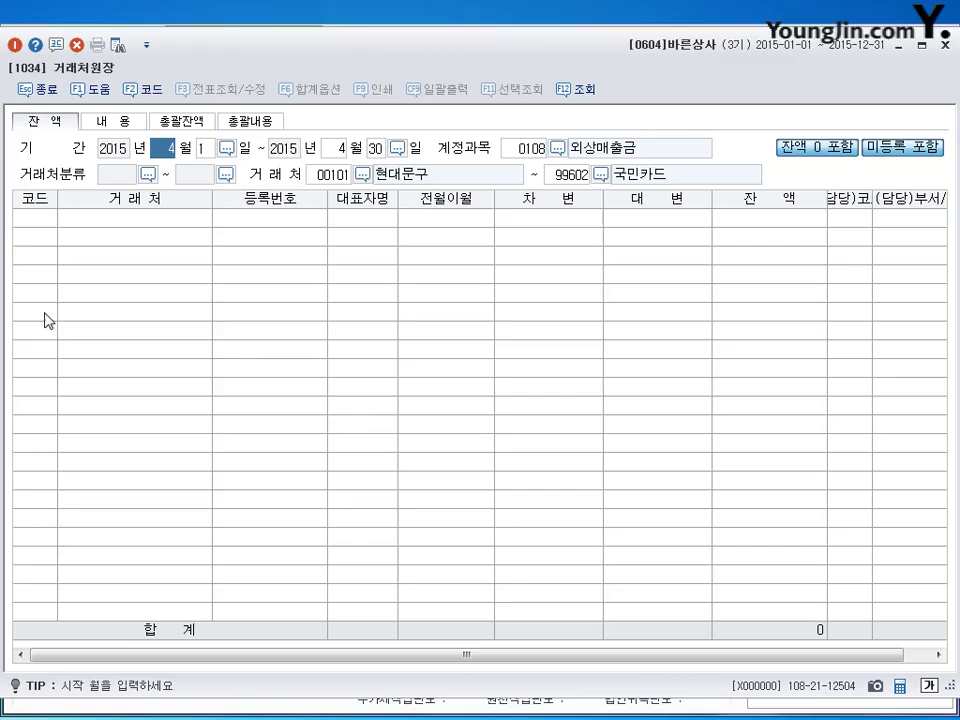
key("Escape")
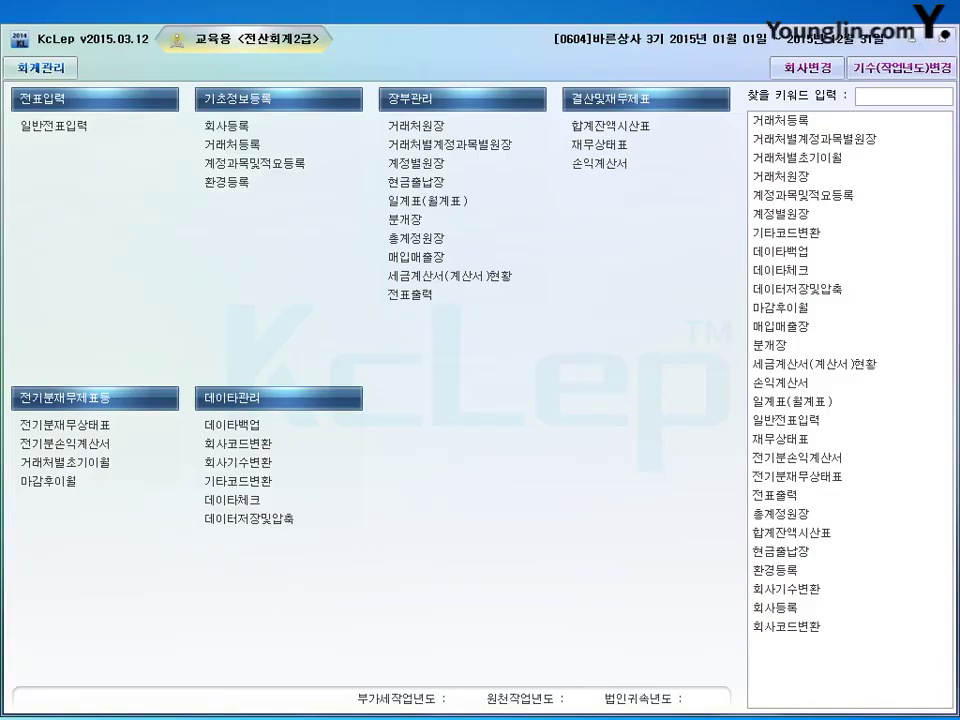